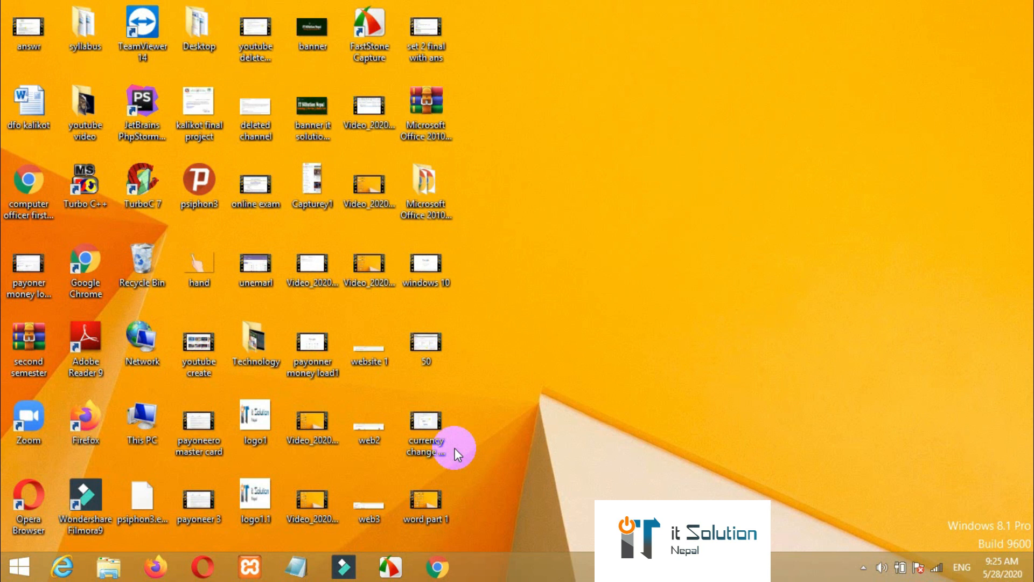
Launch Microsoft Word with the winword command and cancel the Office activation wizard
key("super+r")
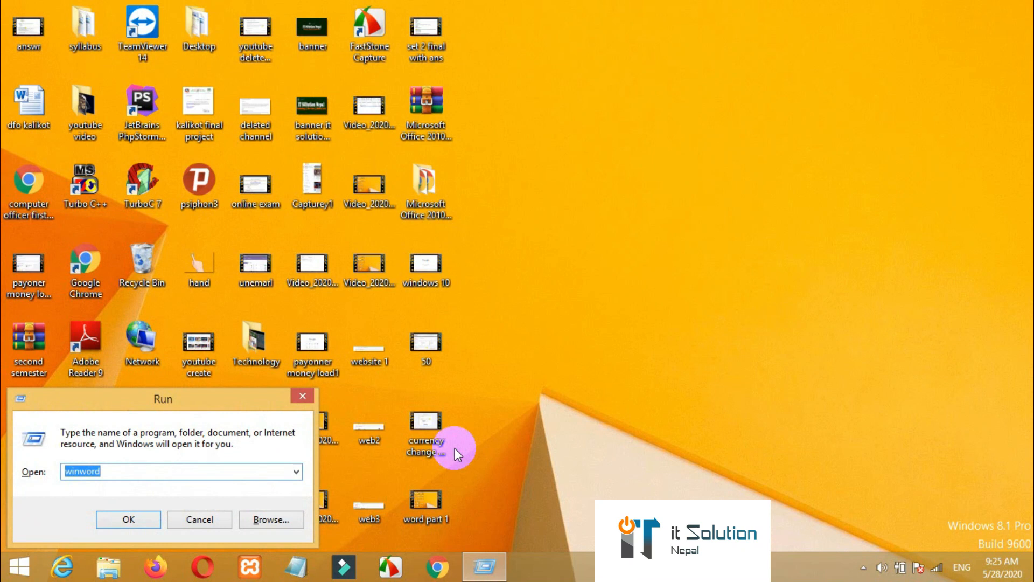
type("w")
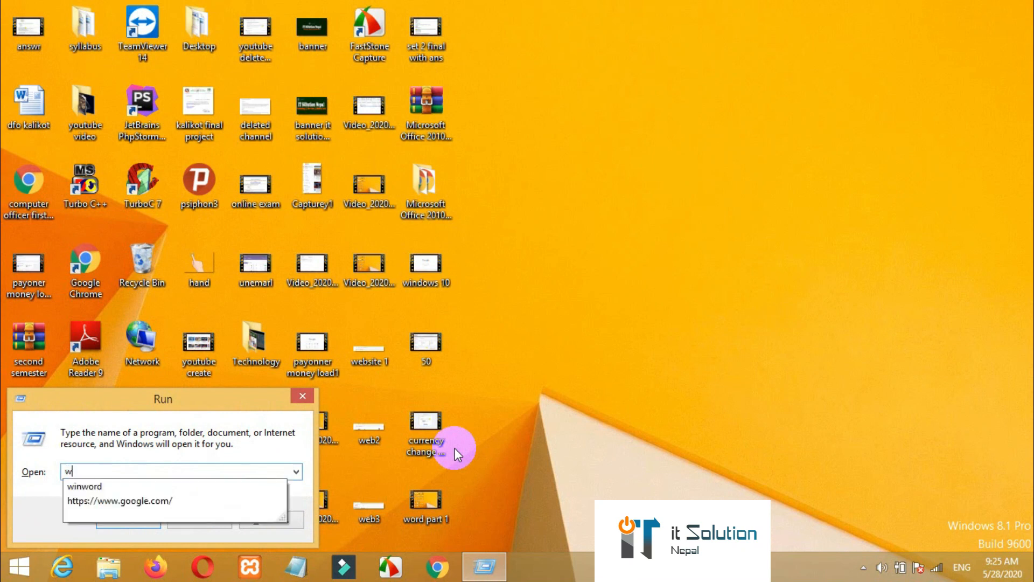
type("inword")
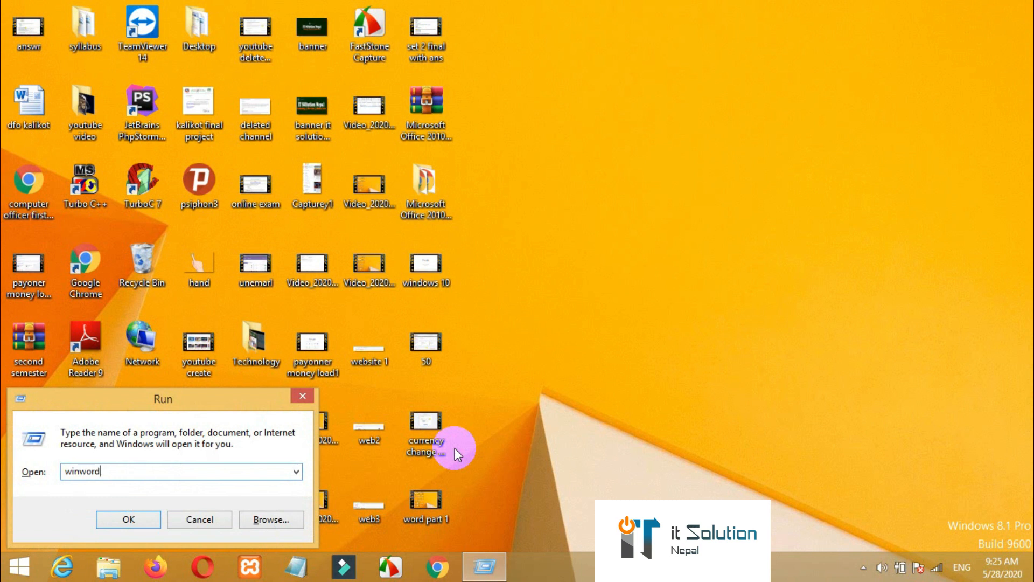
key("Return")
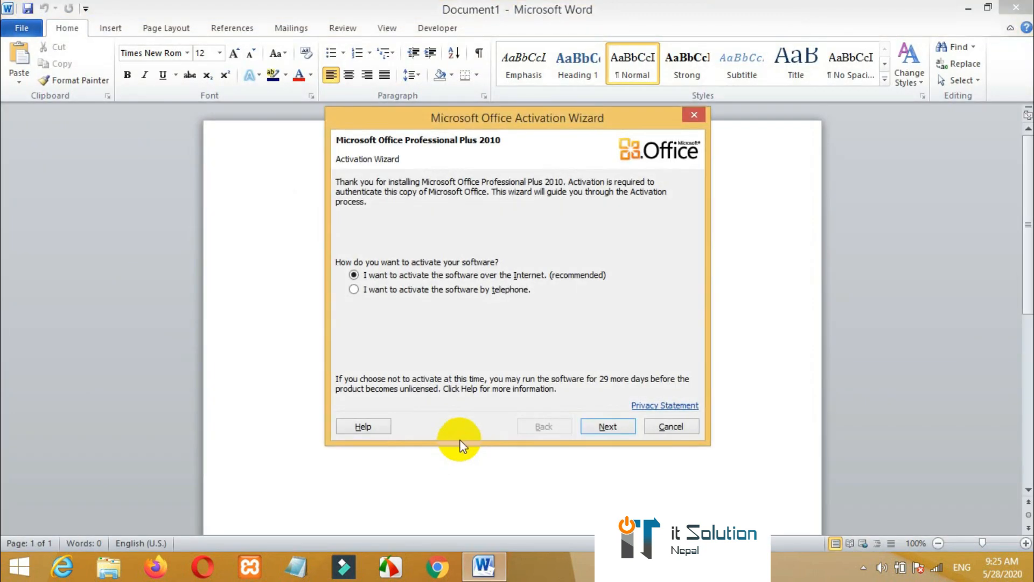
left_click(681, 428)
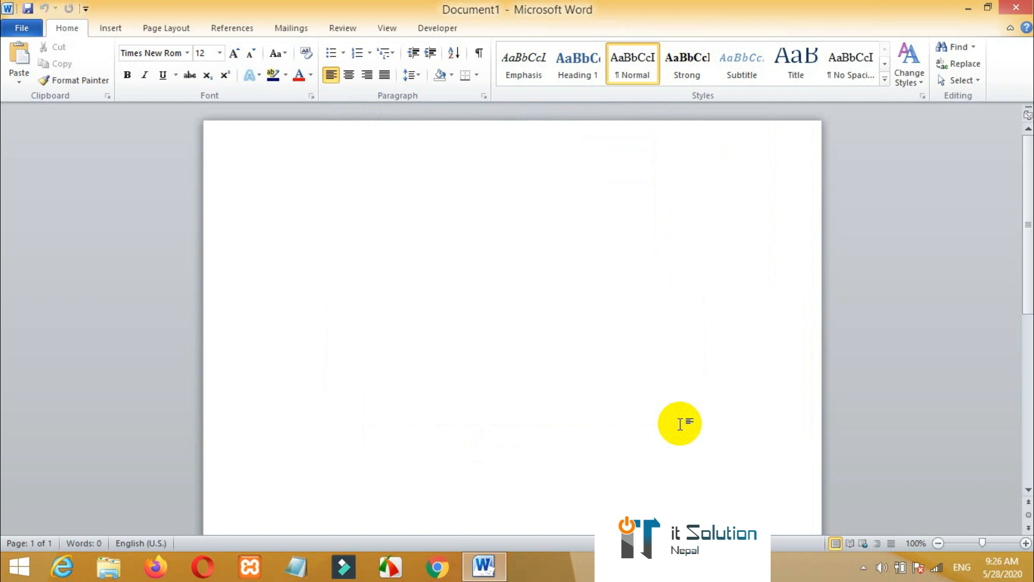
Fill the blank document with sample paragraphs using the =rand() function
type("=")
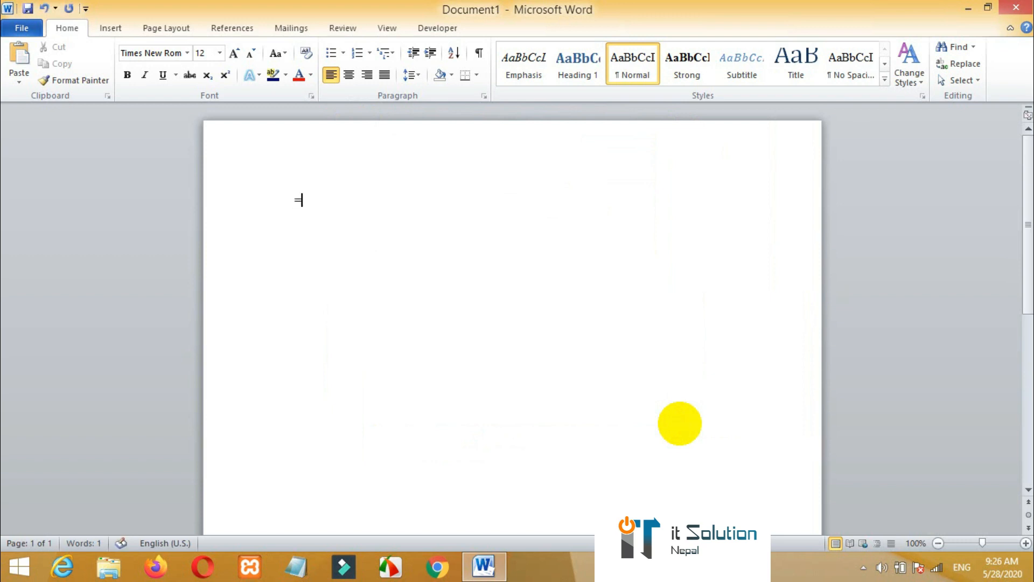
type("rand()")
key("Return")
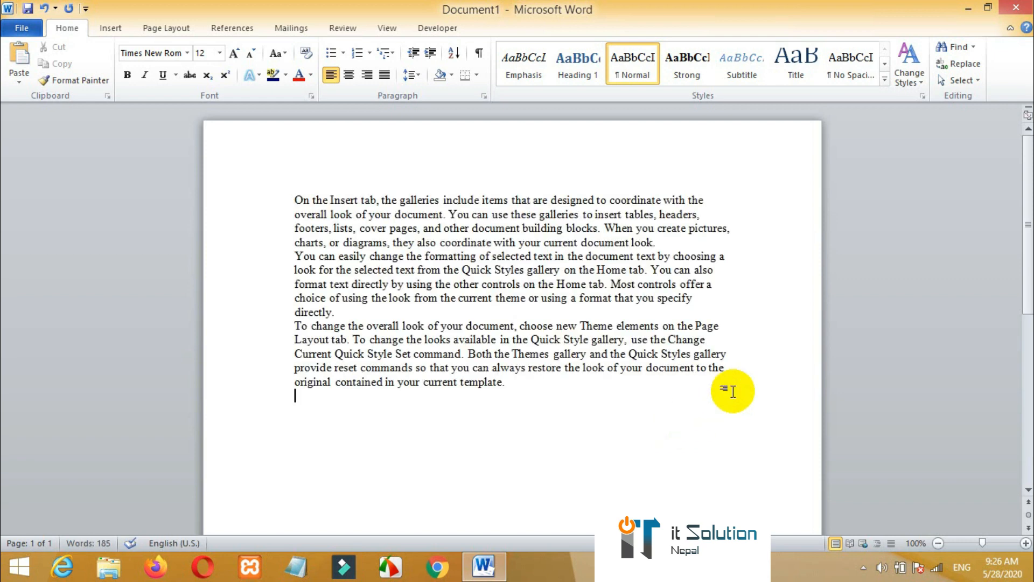
left_click(544, 383)
triple_click(544, 383)
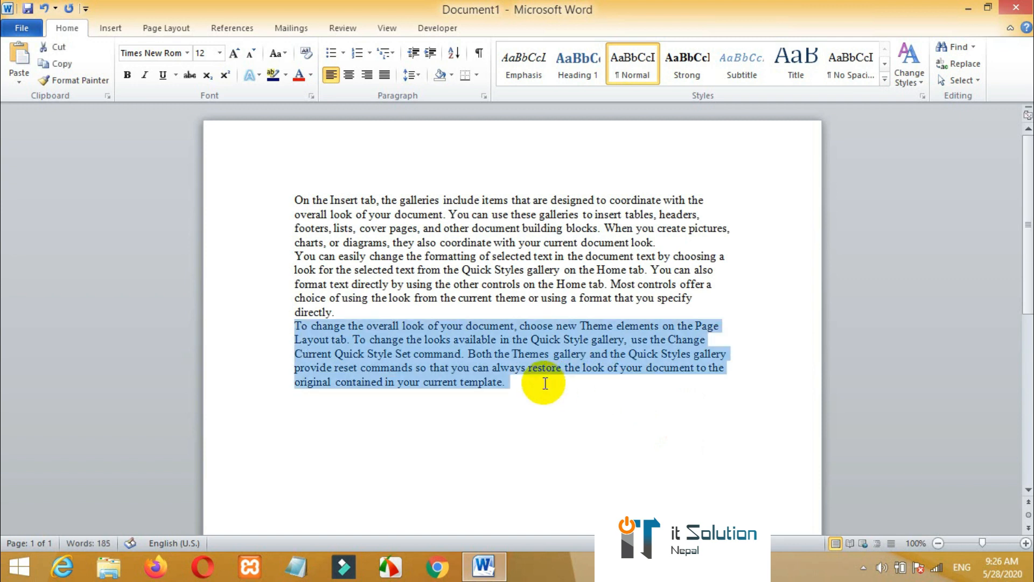
left_click(522, 390)
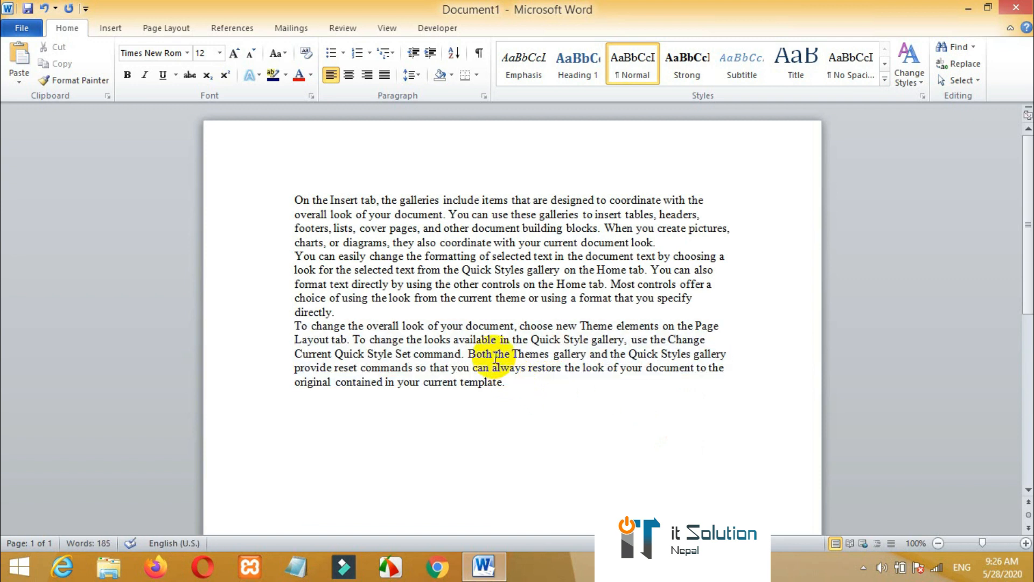
left_click_drag(293, 198, 511, 399)
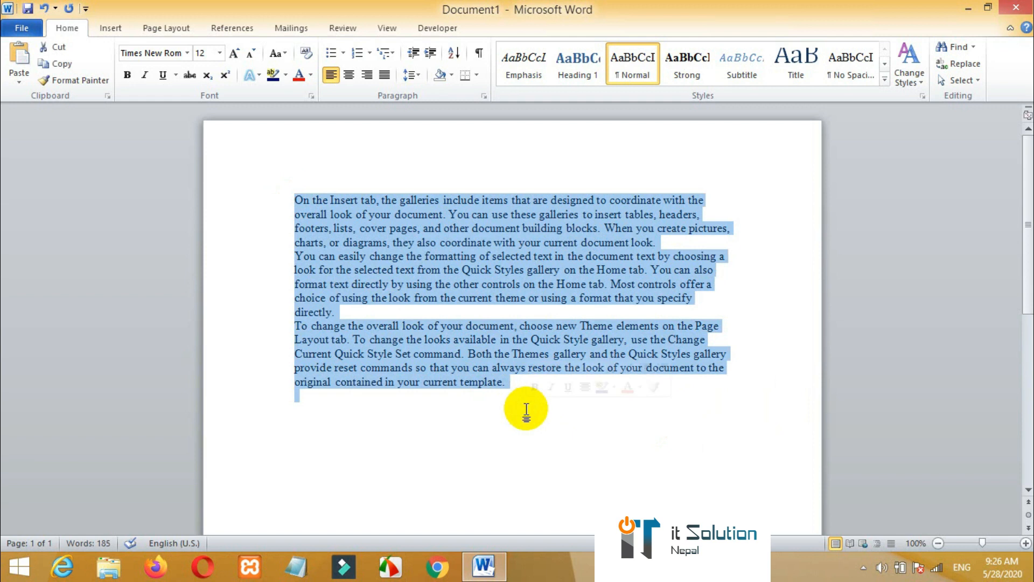
left_click(509, 419)
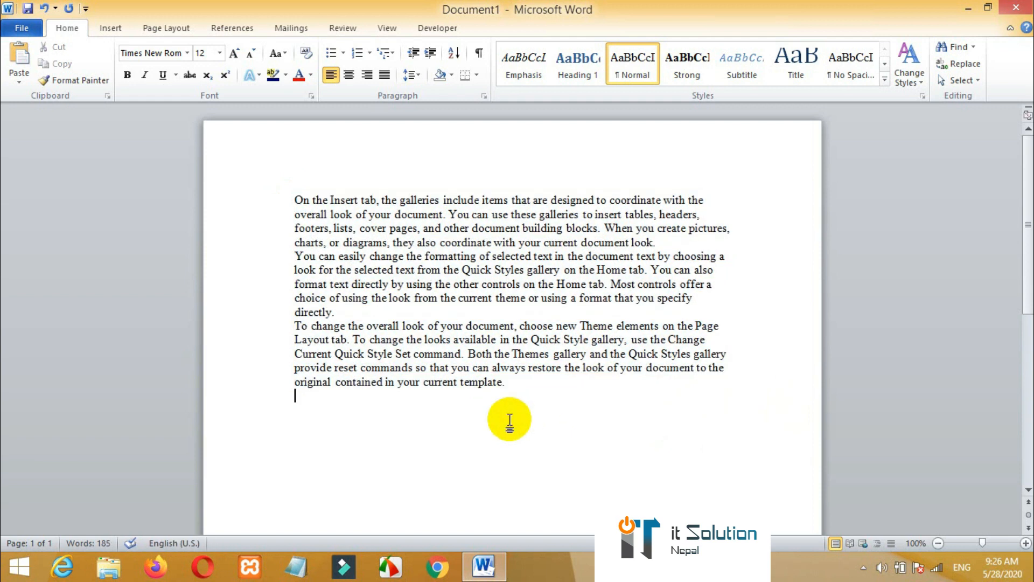
Add the title line "My first online class" above the first sample paragraph
left_click(346, 179)
left_click(294, 200)
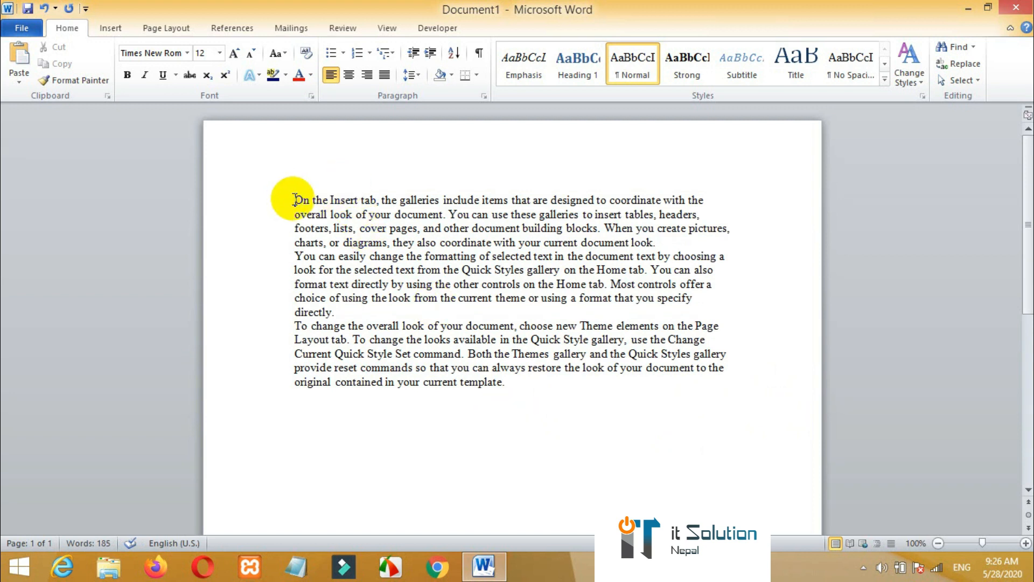
key("Return")
key("Up")
type("M")
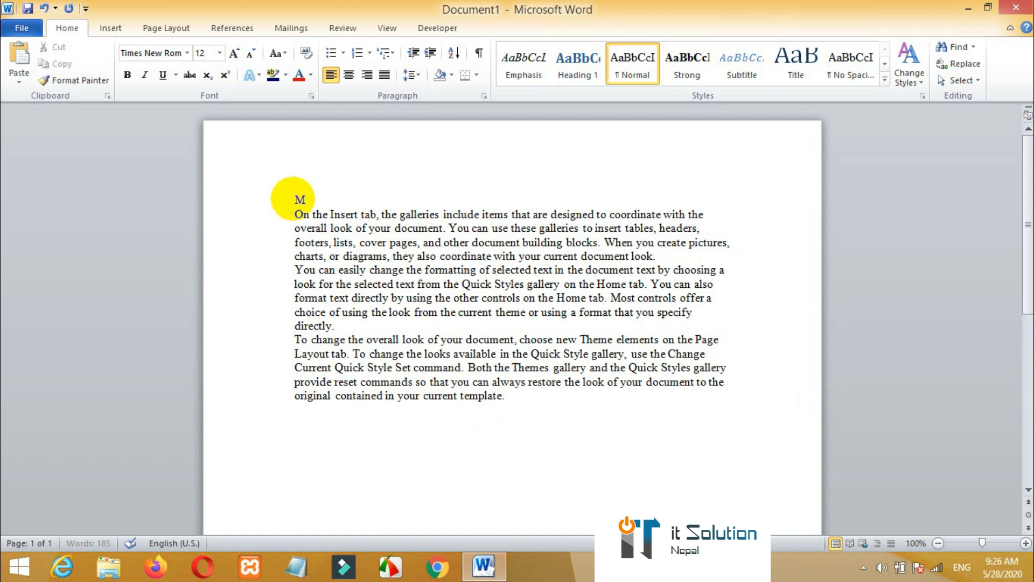
type("y first online class")
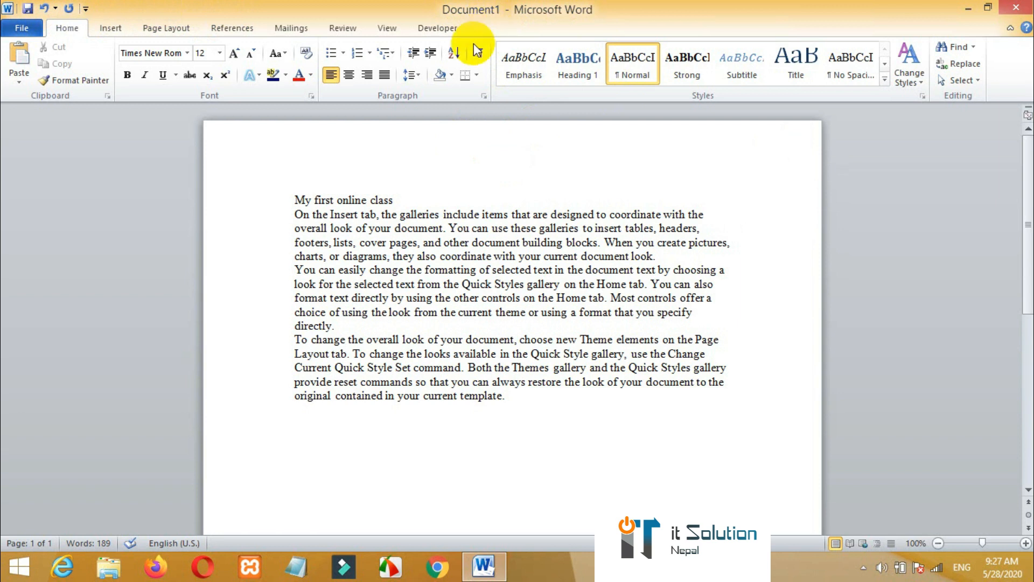
Save the document to the Desktop as a Word Document named "My first online class"
left_click(31, 30)
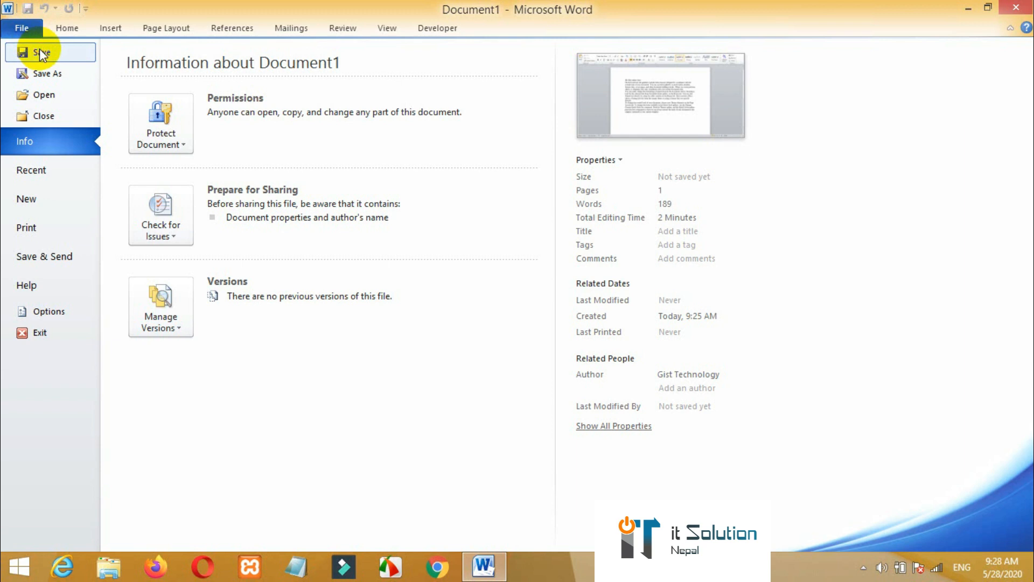
left_click(40, 48)
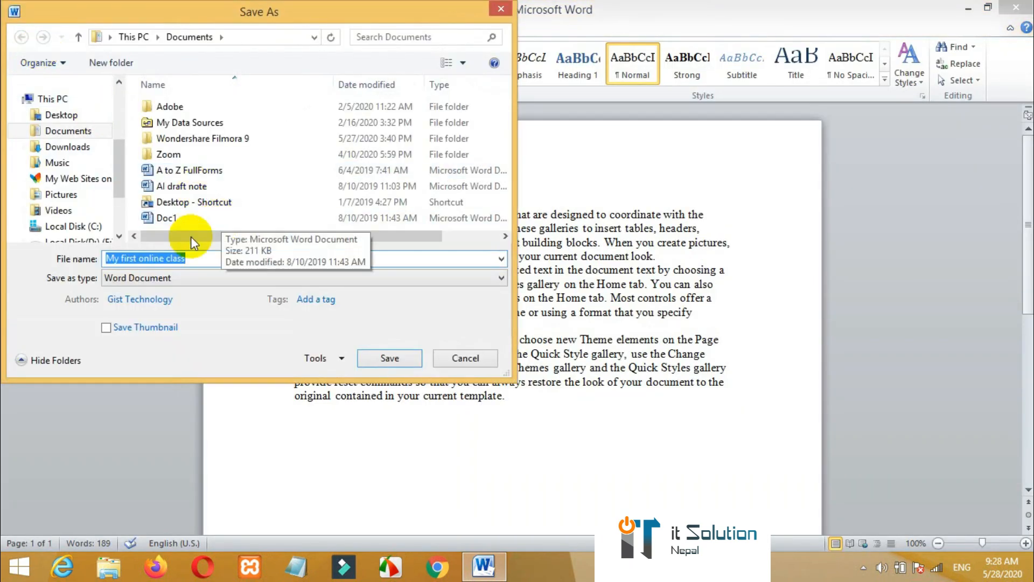
left_click(84, 119)
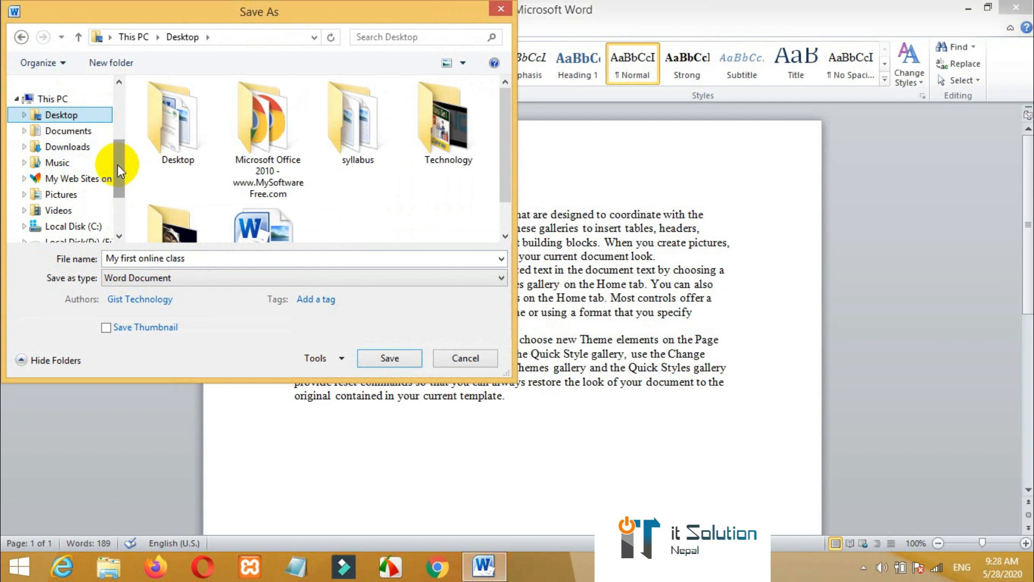
left_click(402, 359)
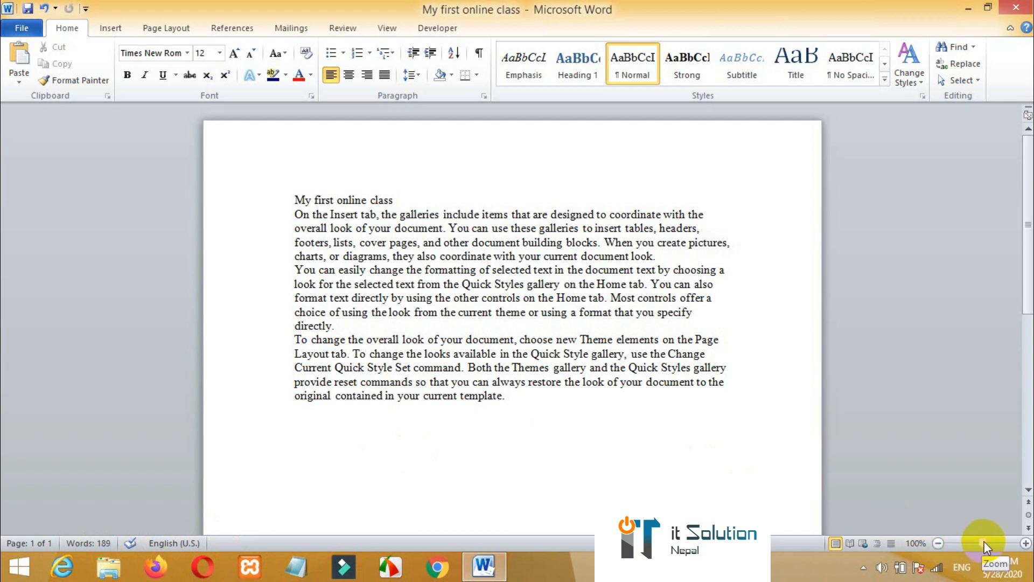
Change the font of the title "My first online class" to Britannic Bold
mouse_move(985, 541)
left_mouse_down()
mouse_move(965, 542)
mouse_move(983, 544)
left_mouse_up()
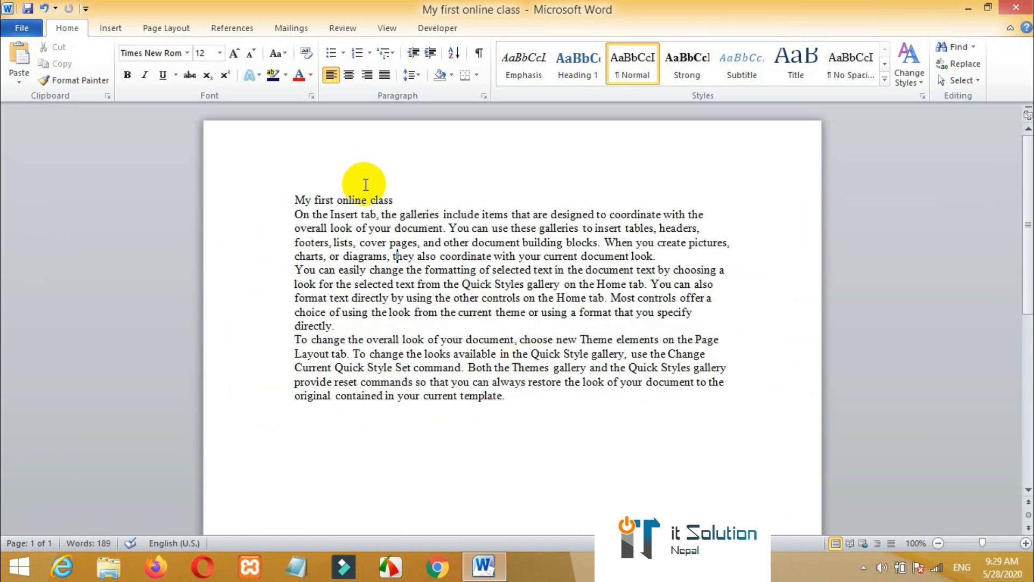
left_click_drag(397, 199, 296, 200)
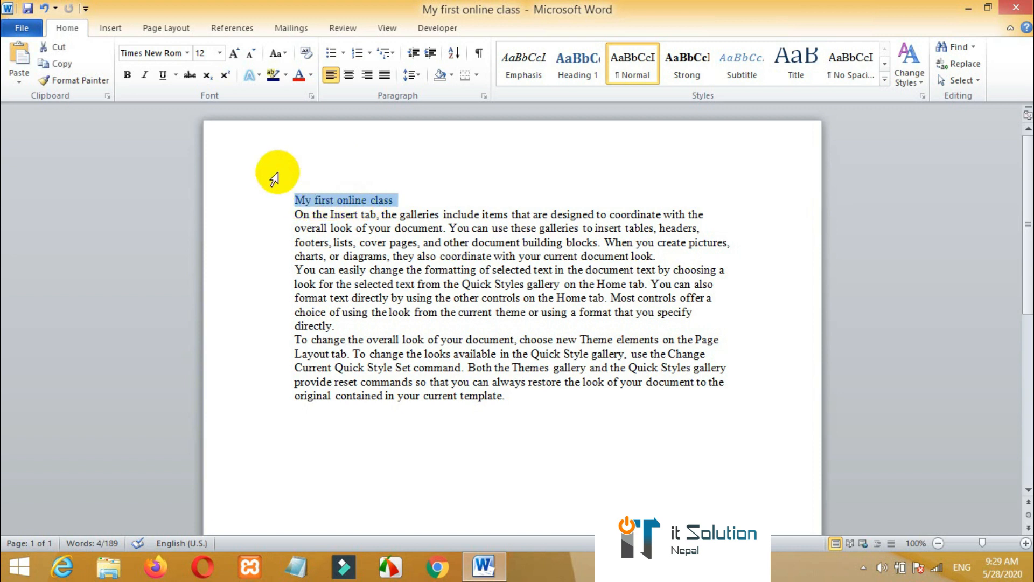
left_click(191, 59)
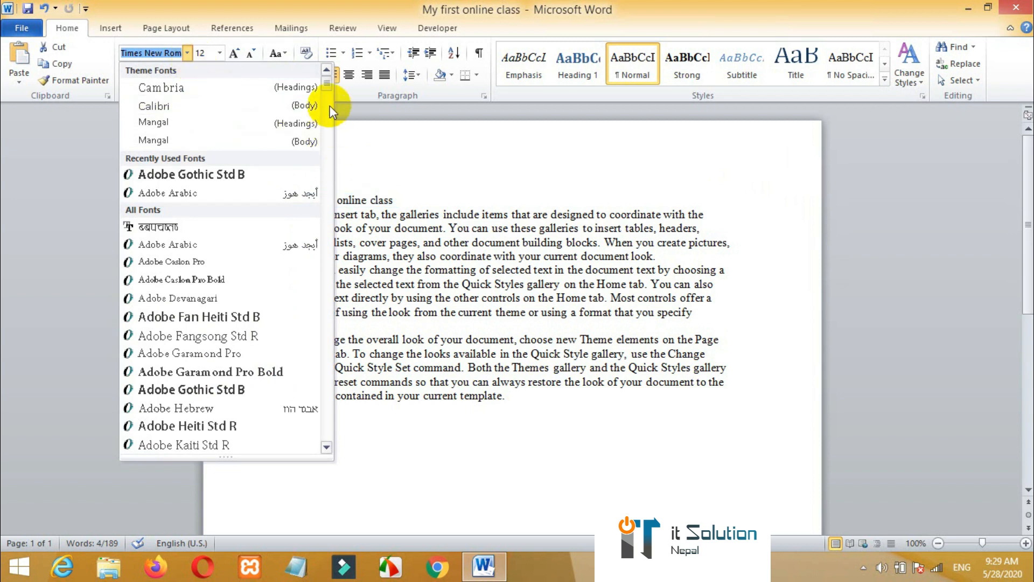
left_click_drag(328, 84, 332, 133)
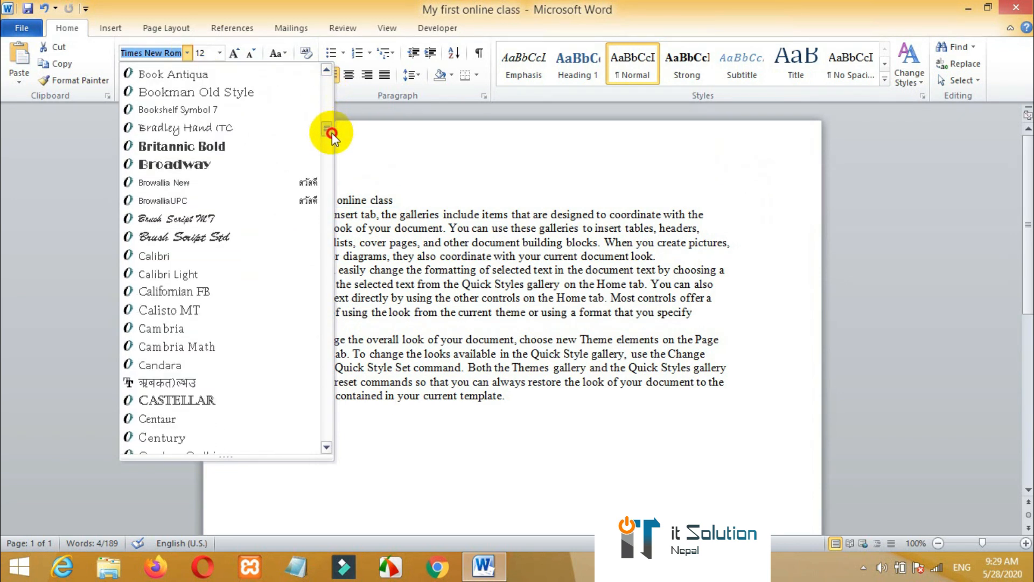
left_click(230, 151)
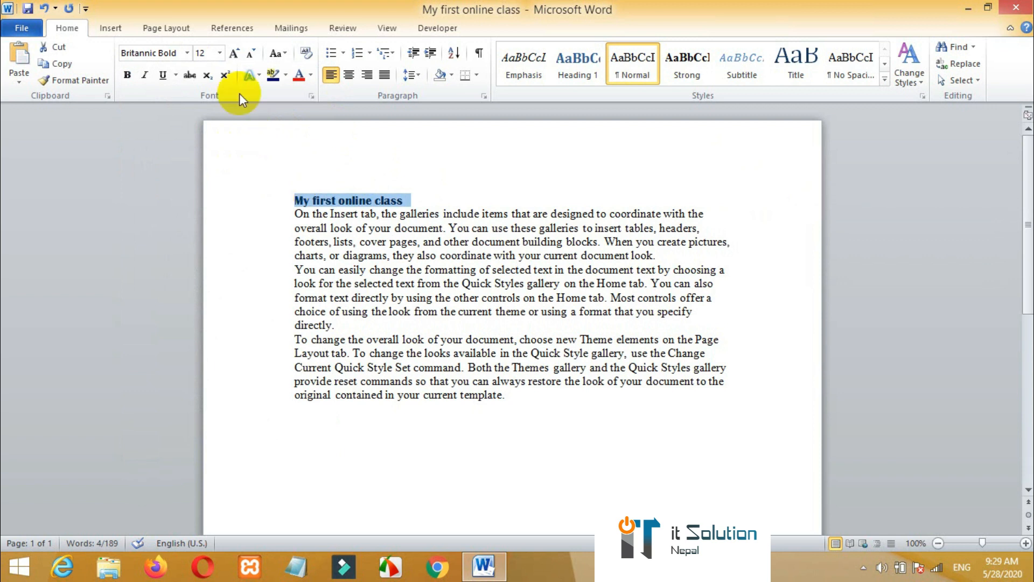
Set the font size of the title line to 16 and deselect it
left_click(220, 53)
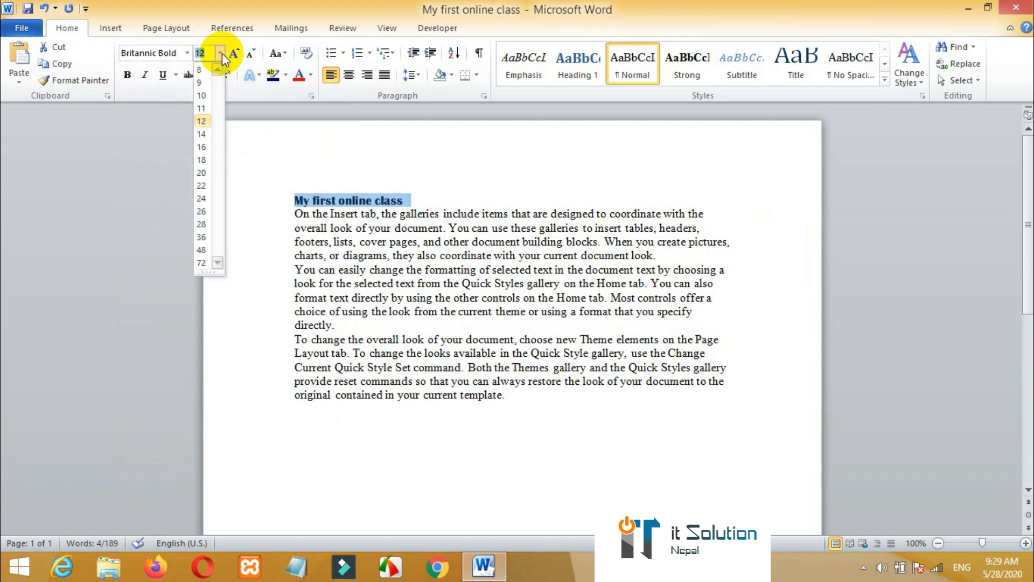
left_click(203, 149)
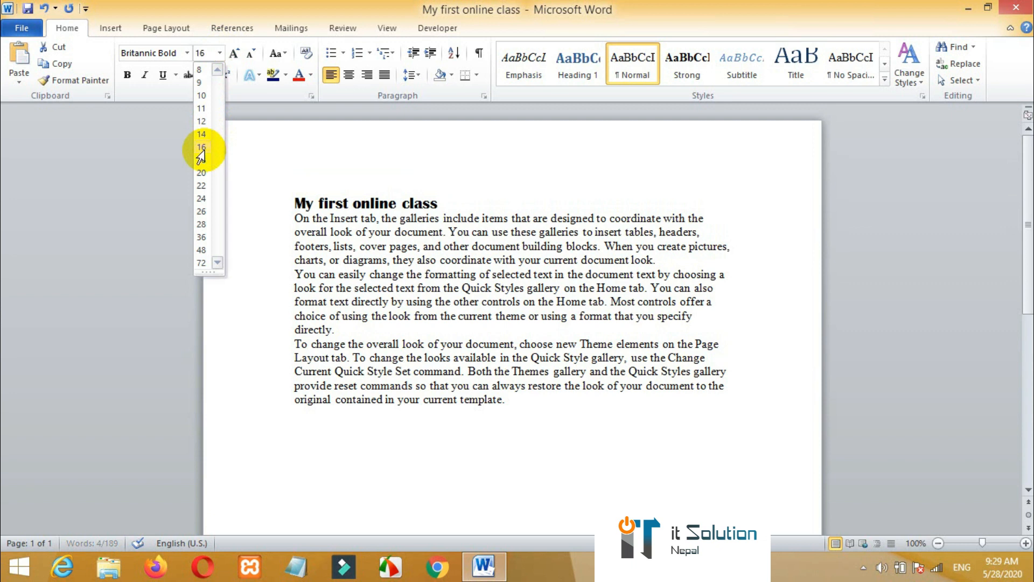
left_click(353, 214)
left_click(432, 208)
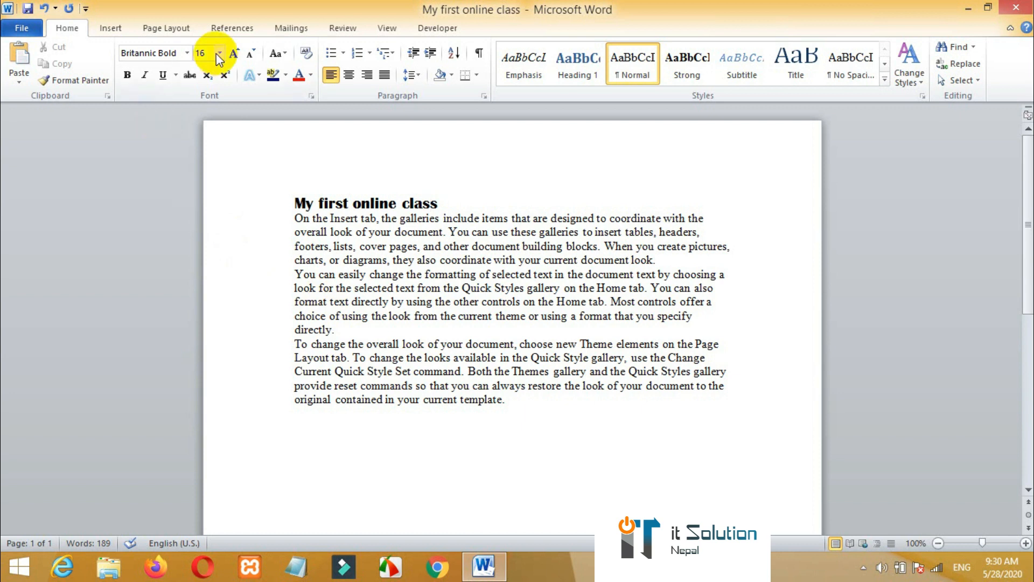
left_click(314, 259)
left_click_drag(314, 260, 350, 268)
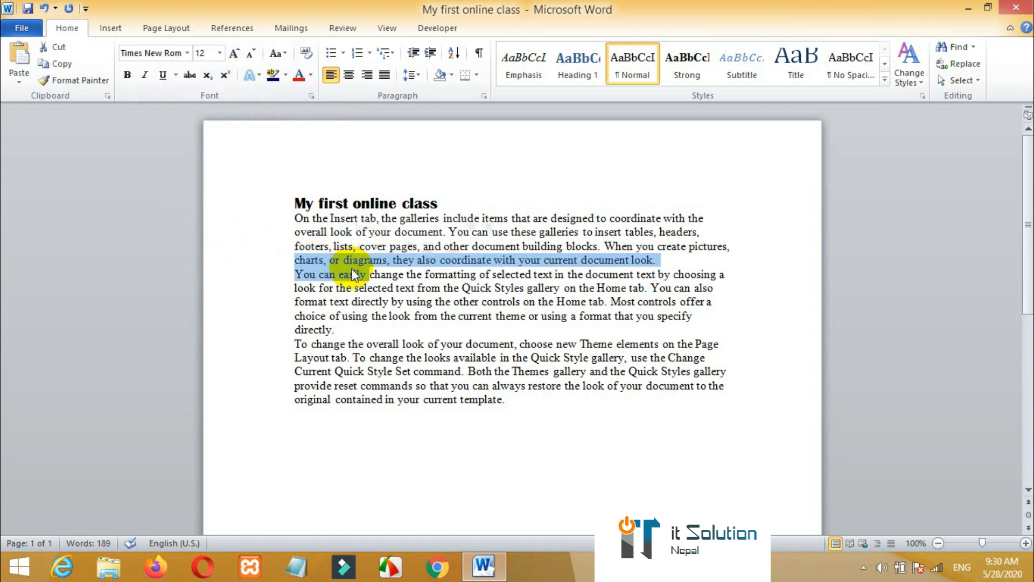
left_click(220, 53)
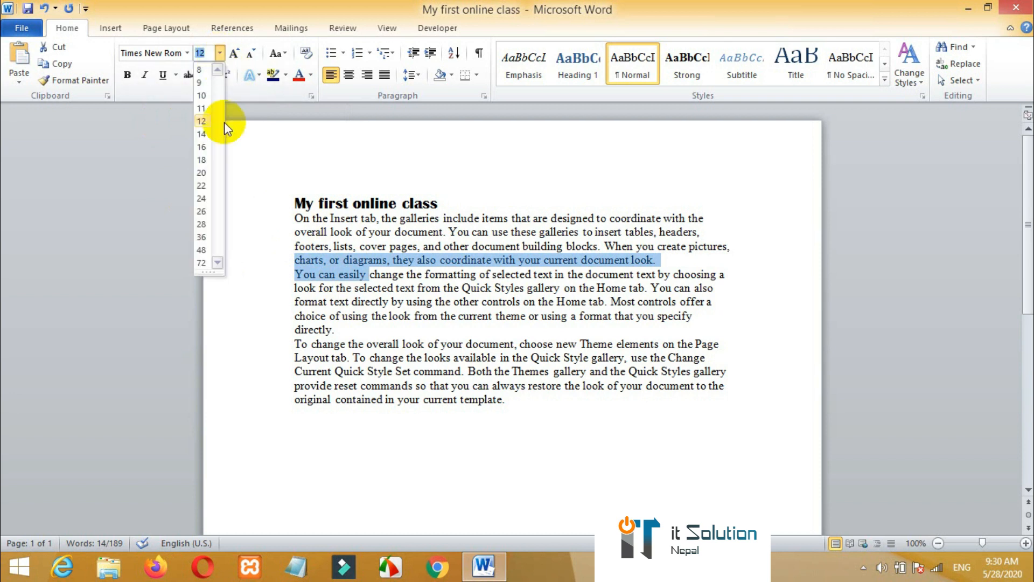
left_click(332, 298)
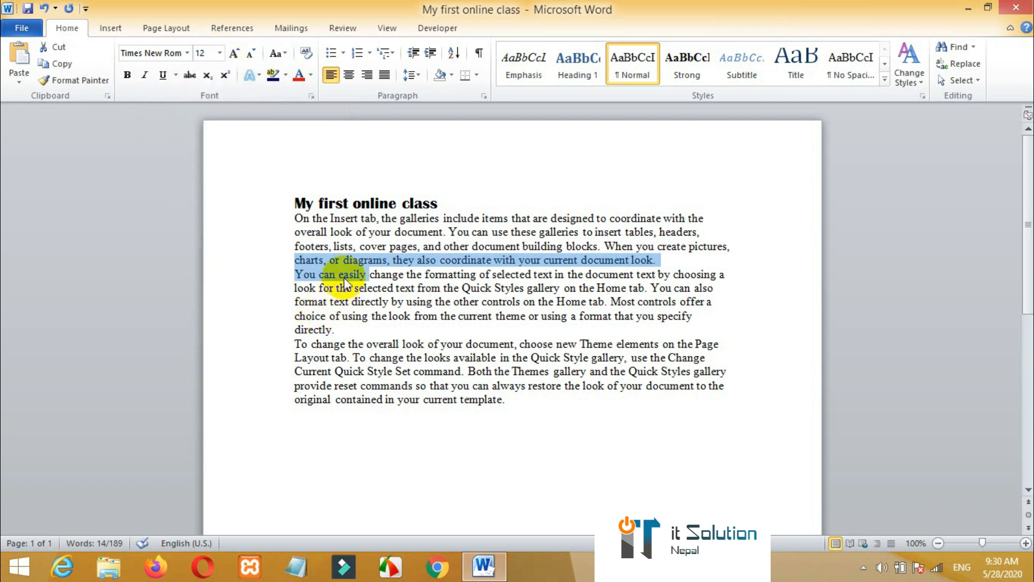
left_click(341, 276)
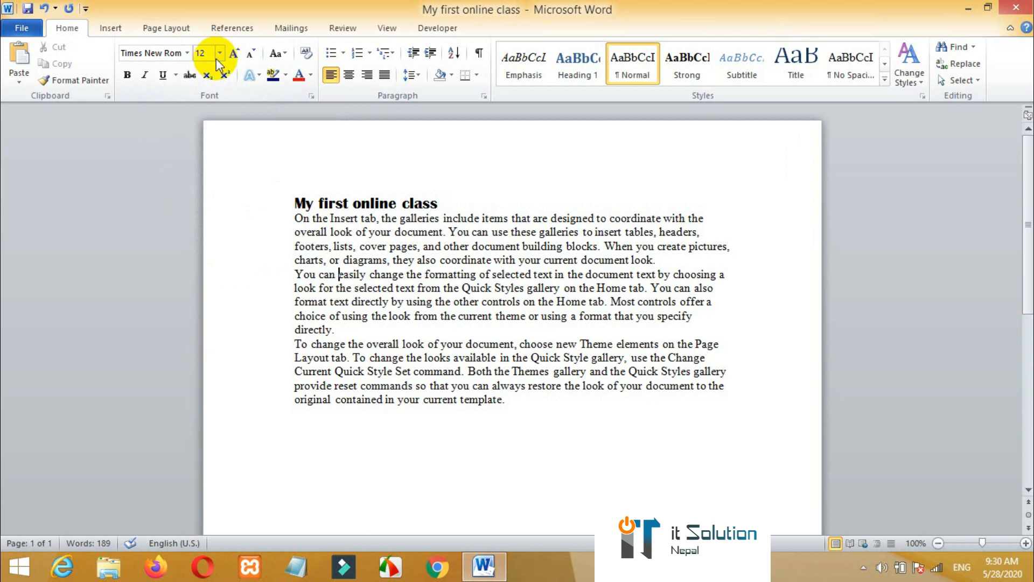
left_click(188, 55)
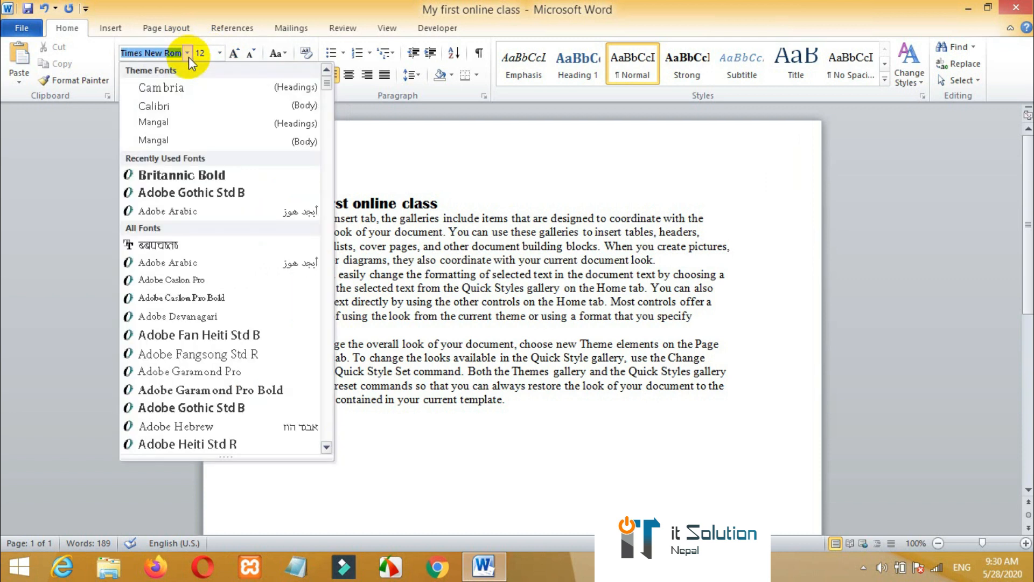
left_click(181, 108)
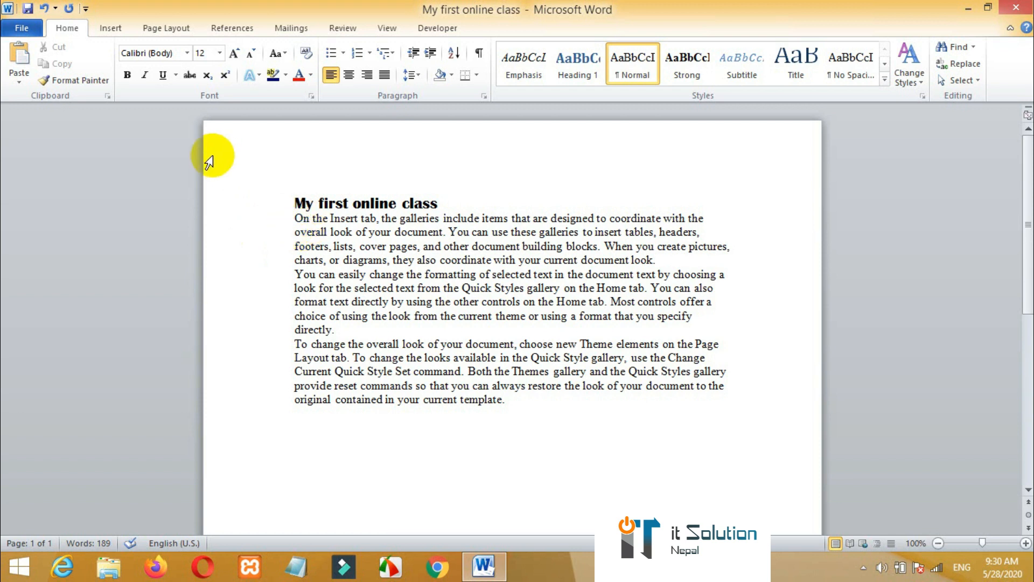
Make the first line of the opening paragraph bold, from "On the Insert tab" to "coordinate with the"
left_click_drag(294, 217, 706, 224)
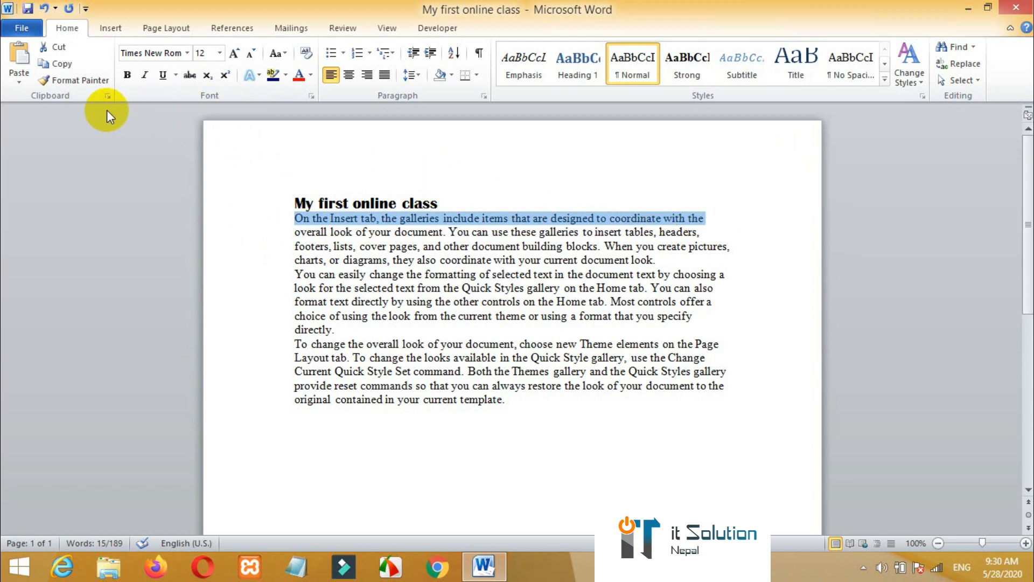
left_click(128, 79)
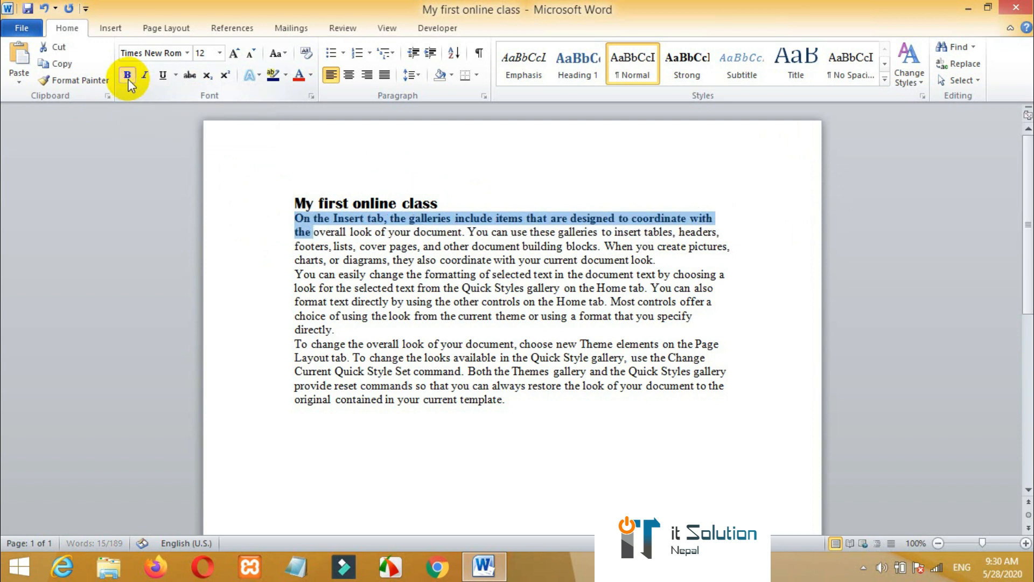
left_click(308, 246)
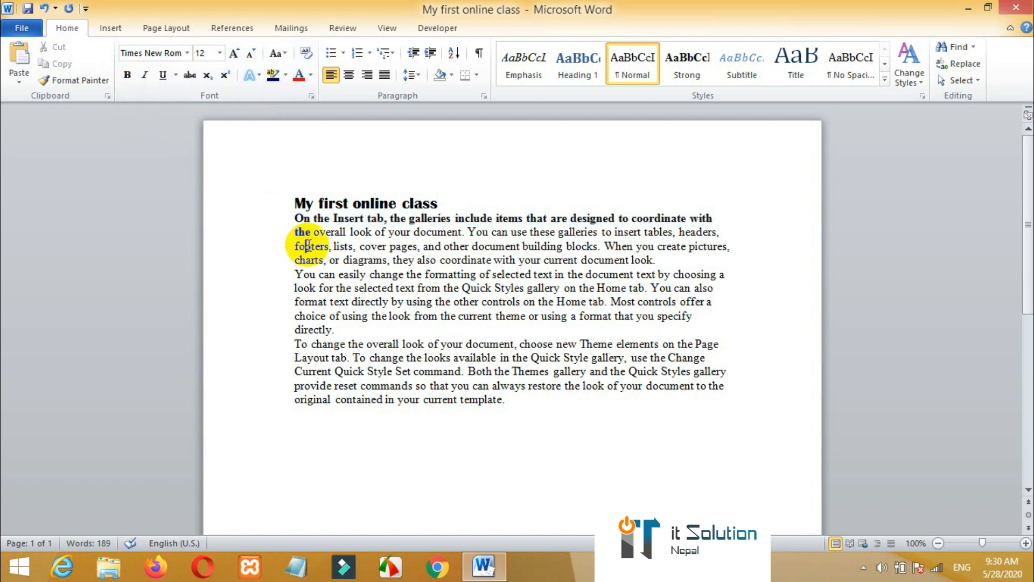
Remove the bold formatting from the opening paragraph's first line, from "On the Insert tab" to "coordinate with the"
left_click_drag(313, 232, 292, 221)
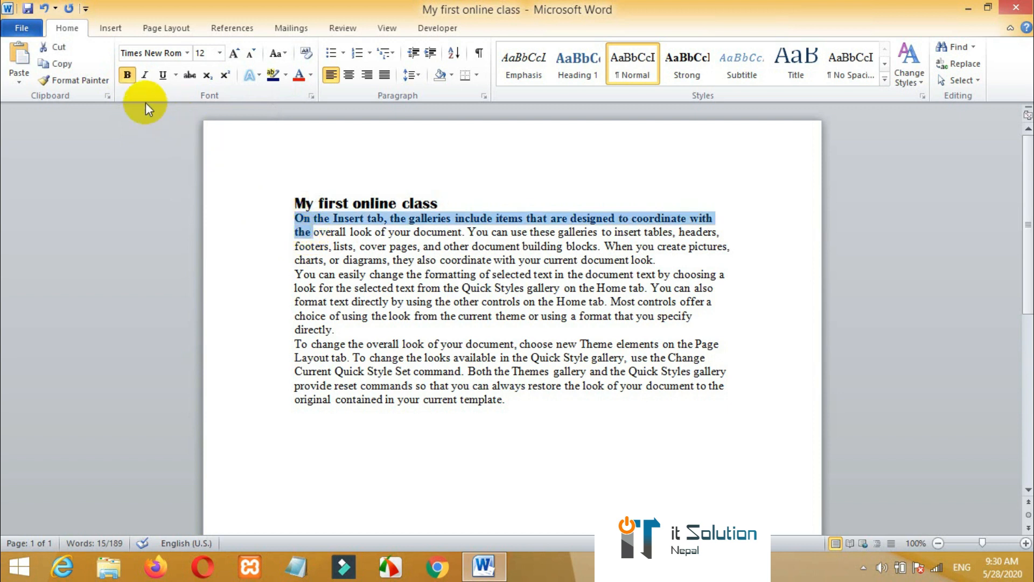
left_click(128, 80)
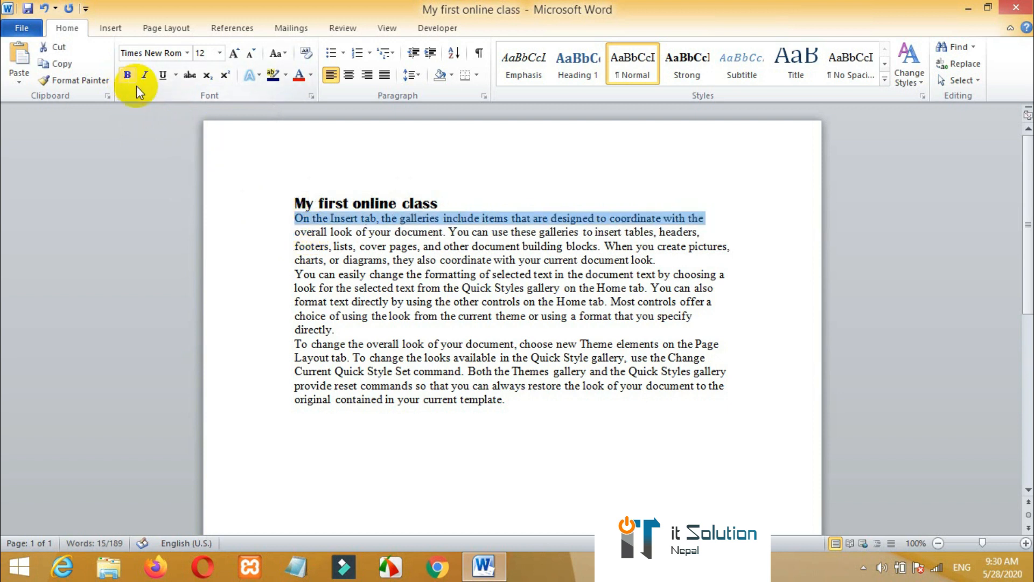
left_click(345, 275)
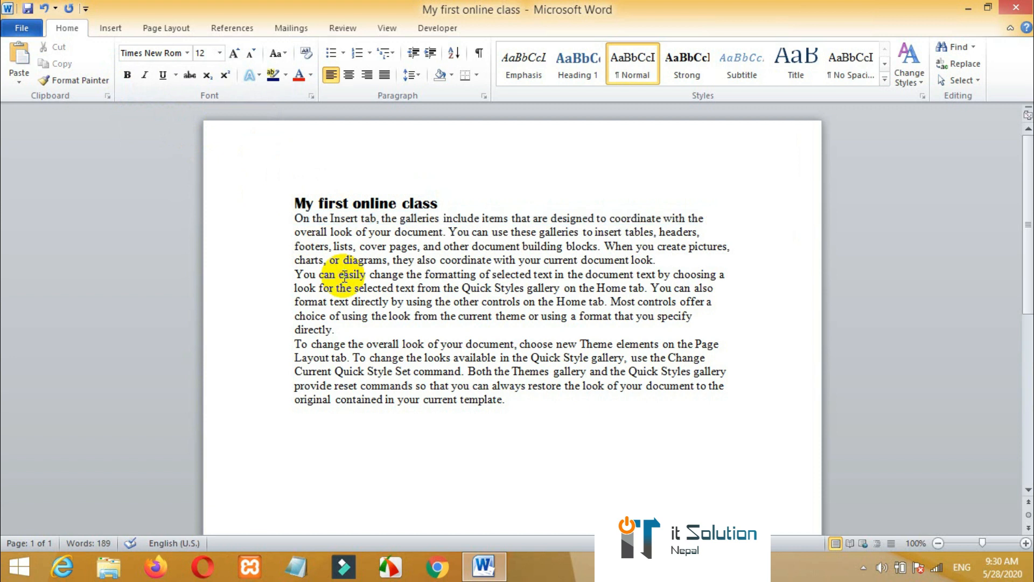
Make the opening paragraph's first line italic and remove the italics again
left_click(292, 217)
left_click_drag(293, 218, 704, 217)
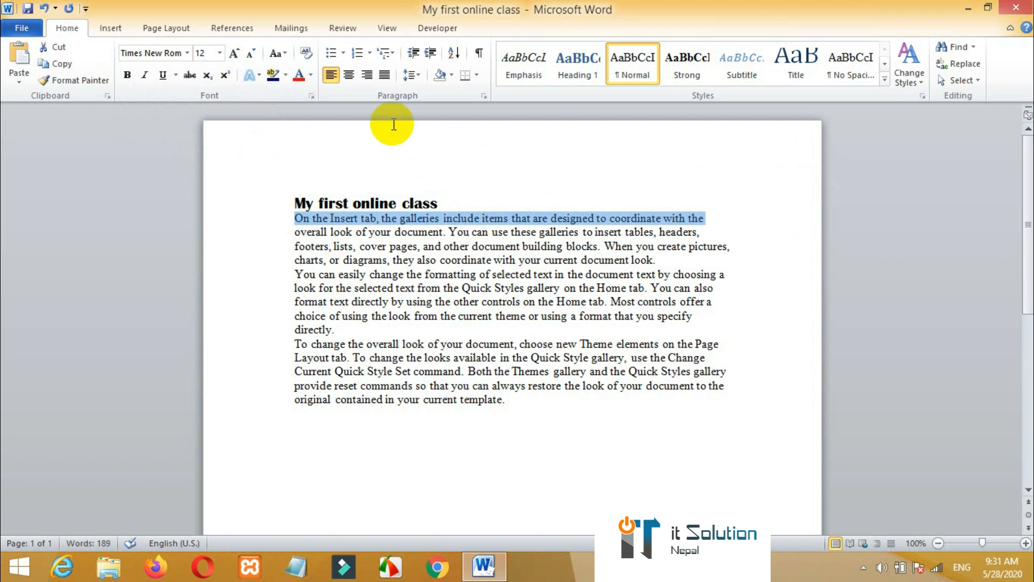
left_click(144, 79)
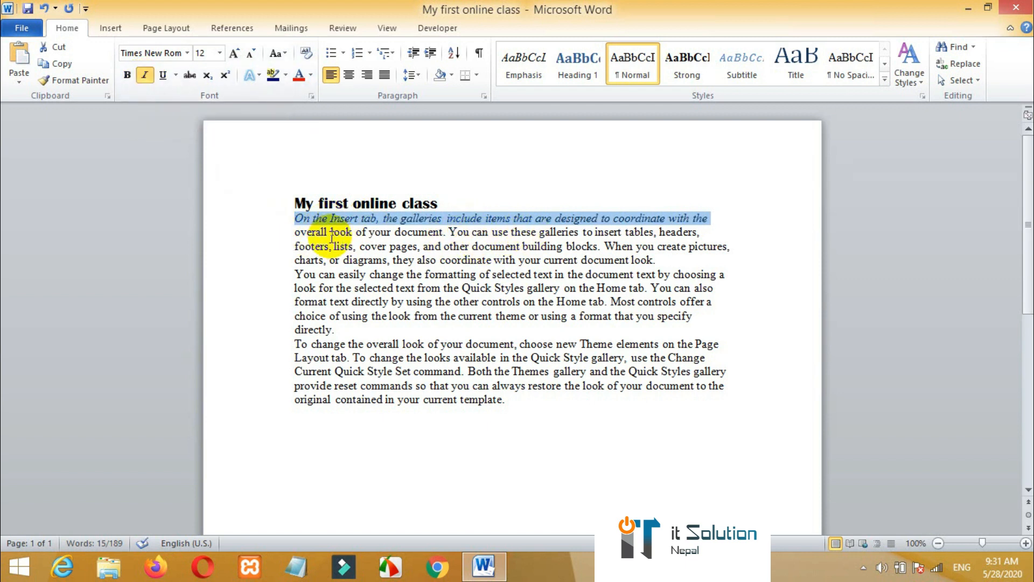
left_click(146, 76)
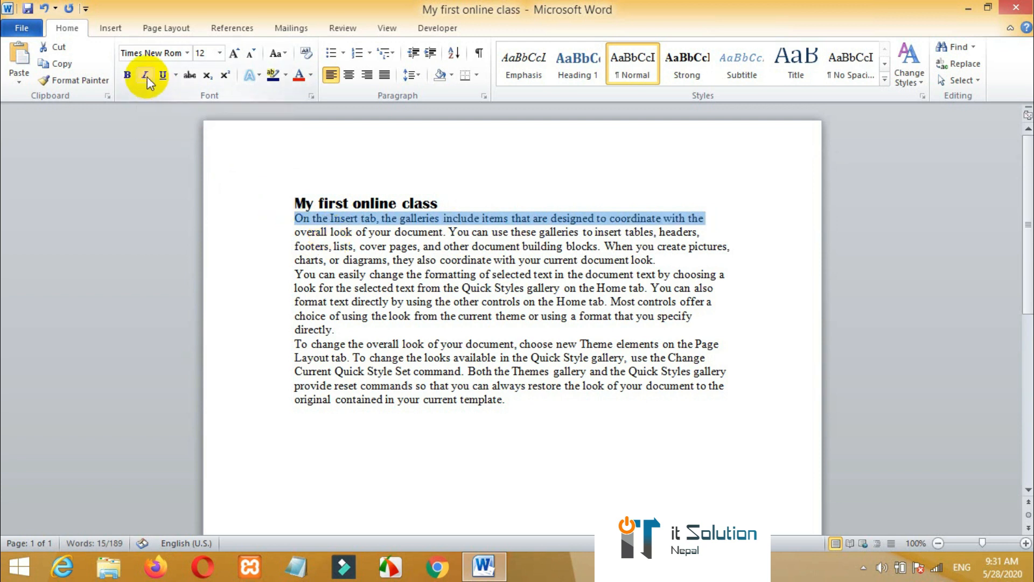
double_click(323, 247)
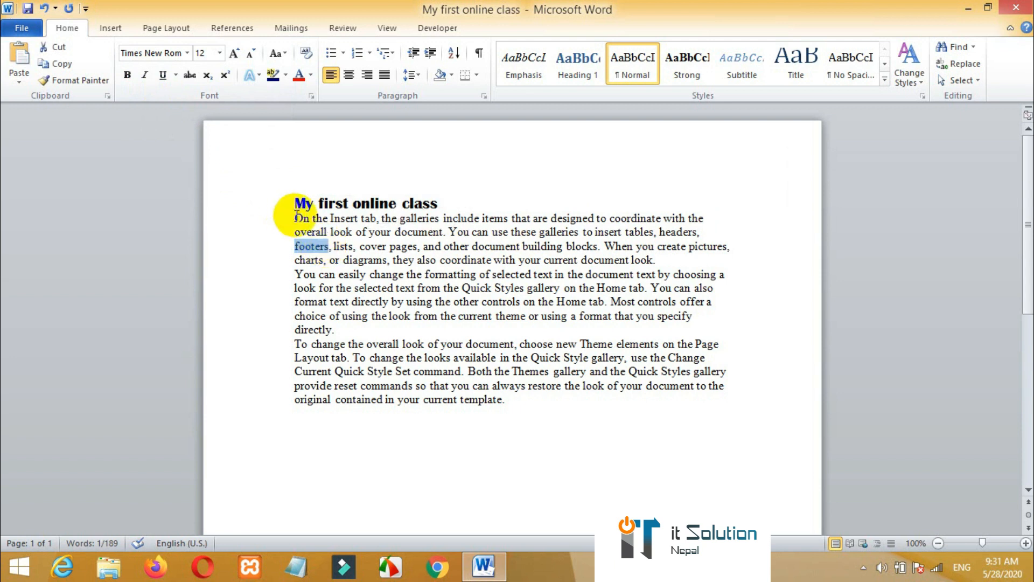
Underline the opening paragraph's first line, from "On the Insert tab" to "coordinate with the", with the wavy underline style
left_click_drag(296, 218, 703, 217)
left_click(162, 76)
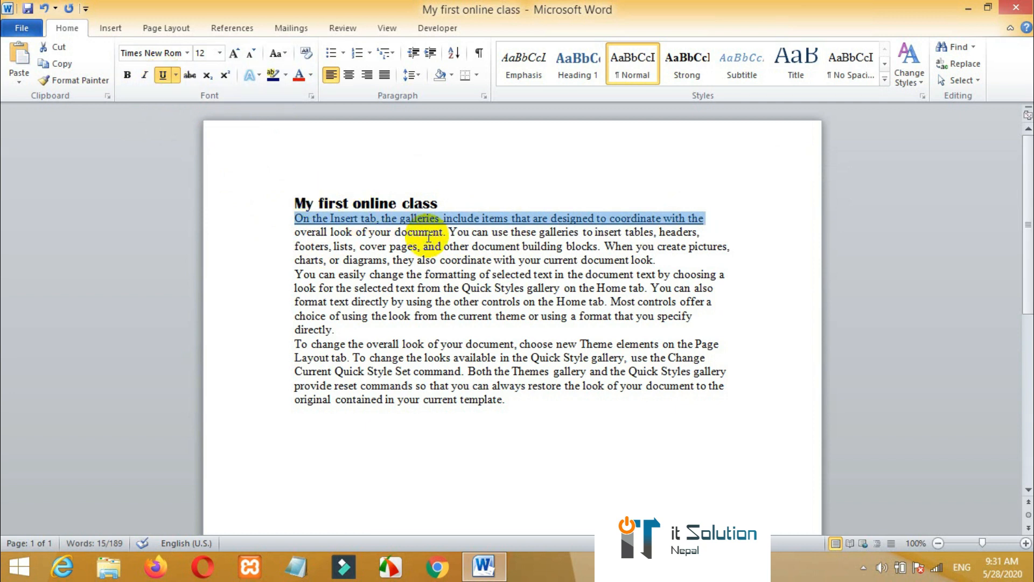
left_click(176, 76)
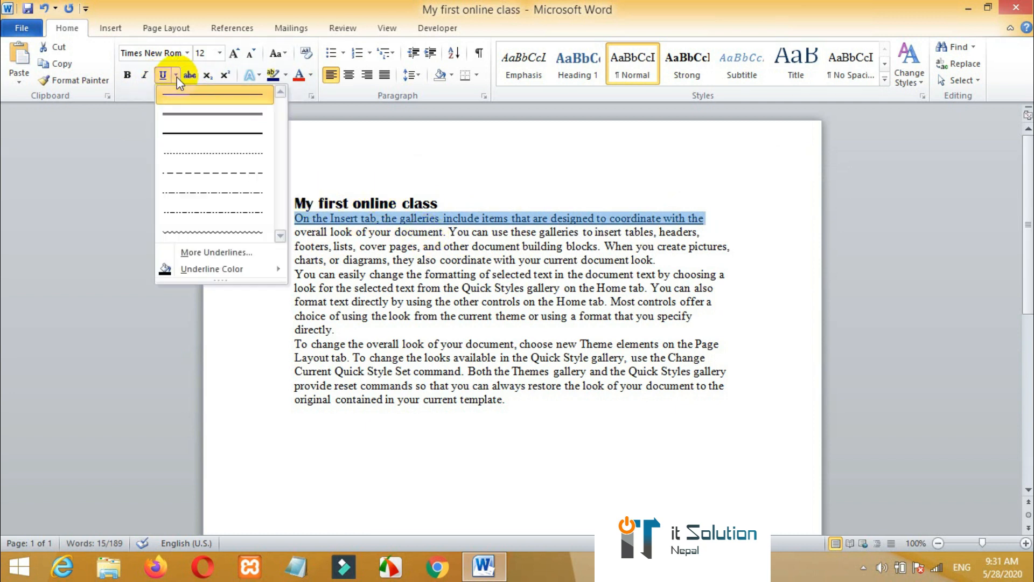
left_click(233, 237)
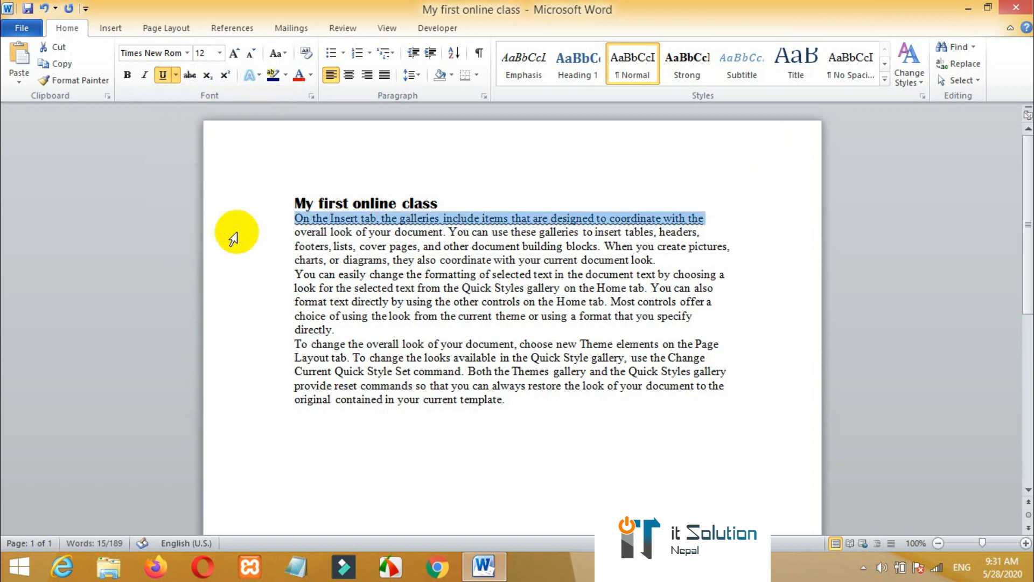
left_click(392, 218)
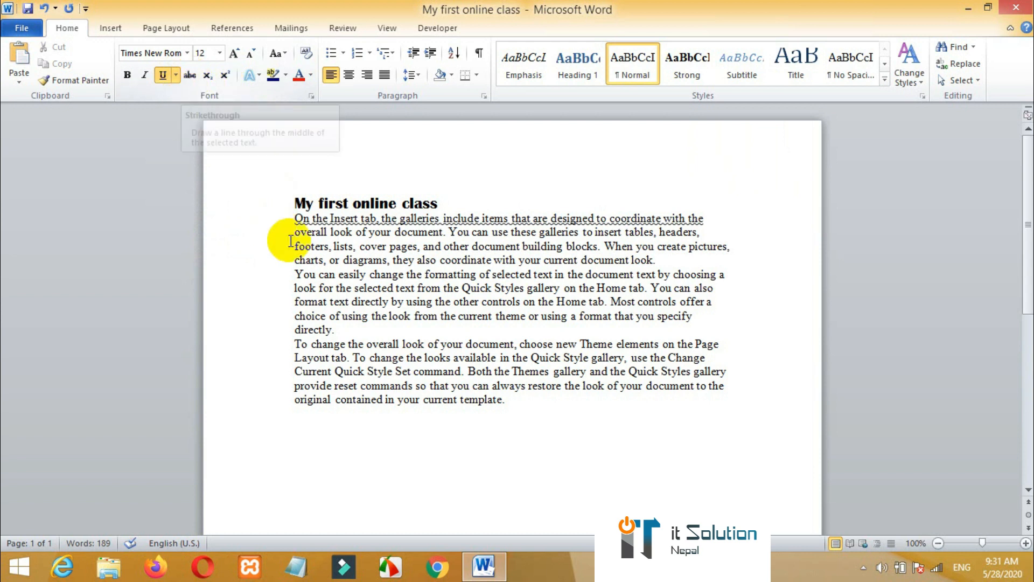
Apply strikethrough to the word "overall" in the opening paragraph and deselect it
left_click_drag(327, 232, 284, 231)
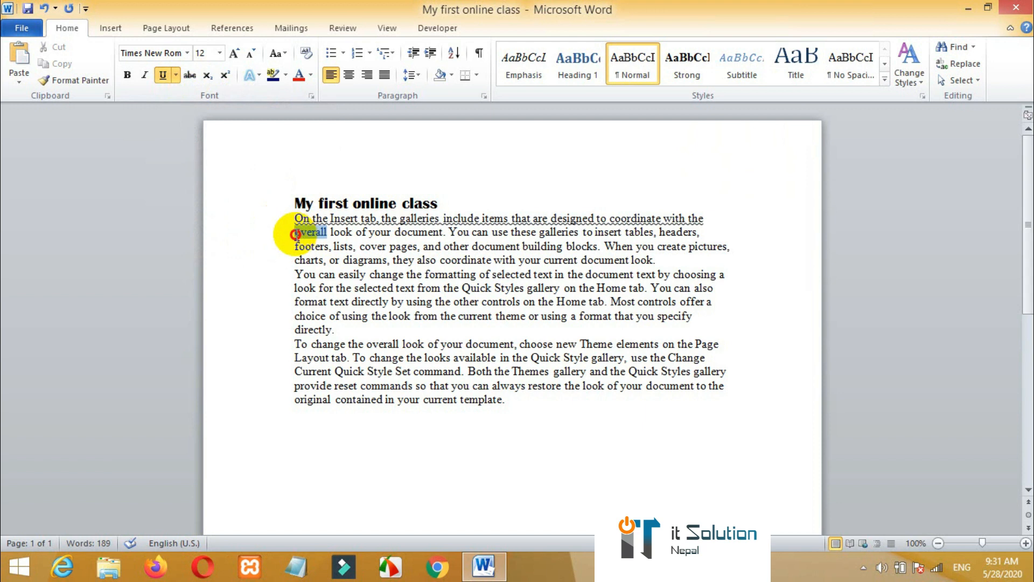
left_click(191, 77)
left_click(320, 245)
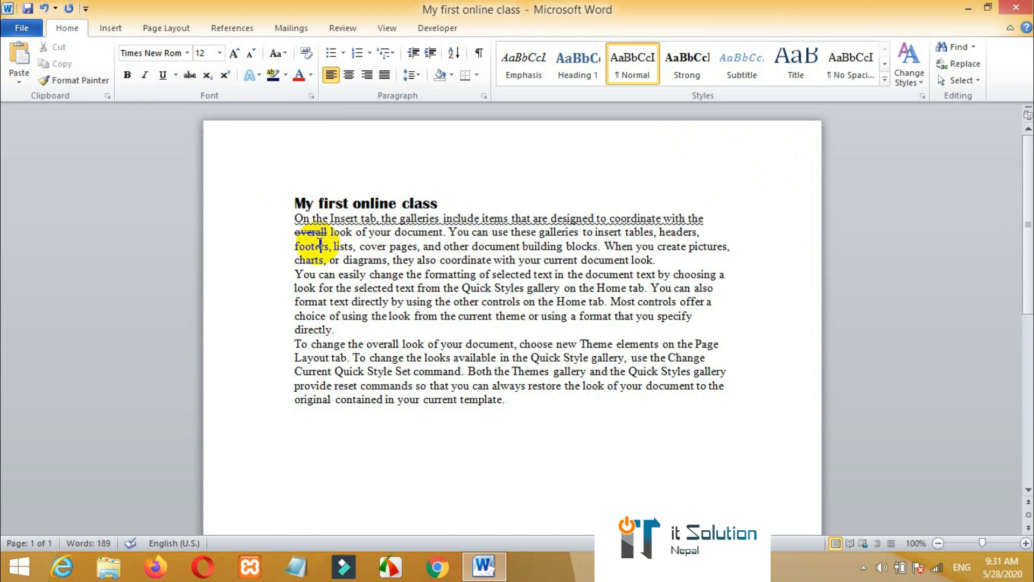
Enter "H2o" on a new line below the last paragraph, with the 2 as a subscript
left_click(513, 410)
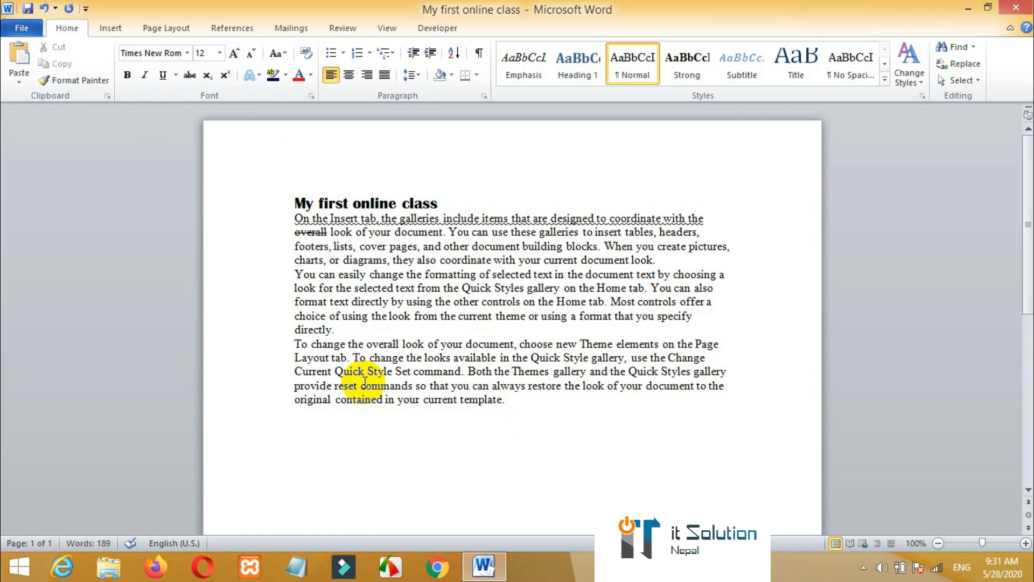
type("H")
key("BackSpace")
type("H")
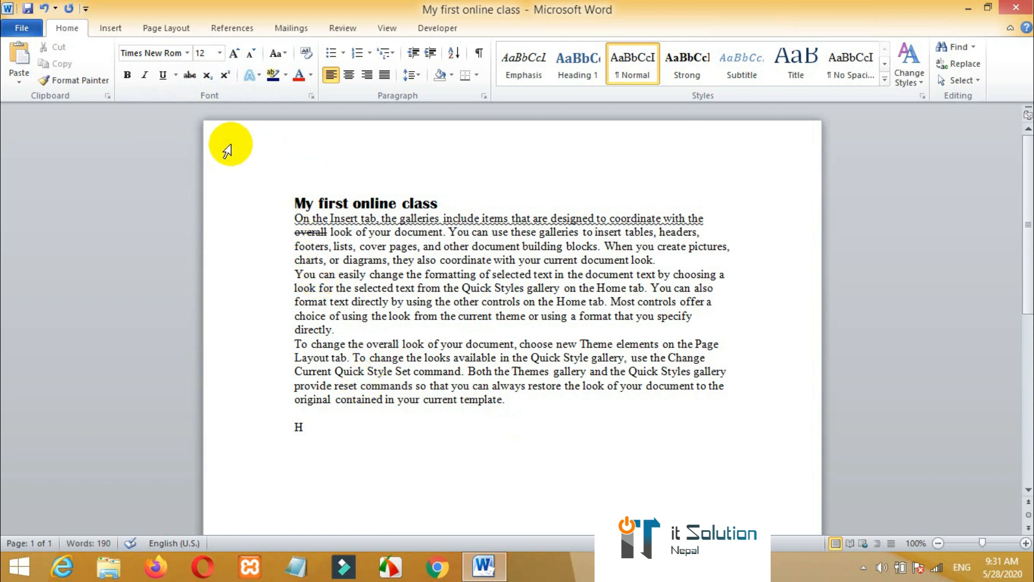
left_click(207, 76)
type("2")
left_click(210, 80)
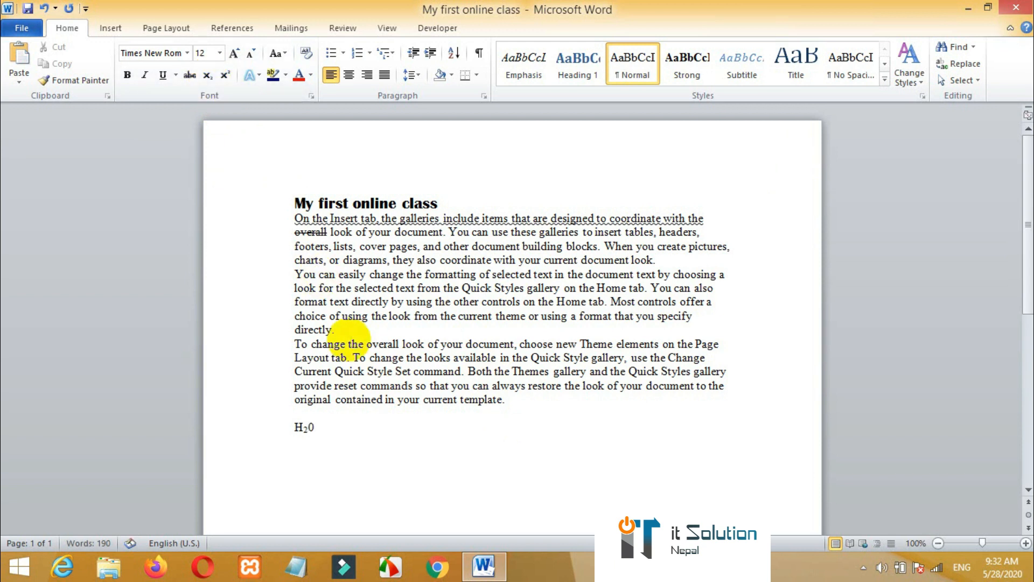
type("o")
Add "a2+b2" after a tab space beside "H2o", with both 2s as superscripts
key("Tab")
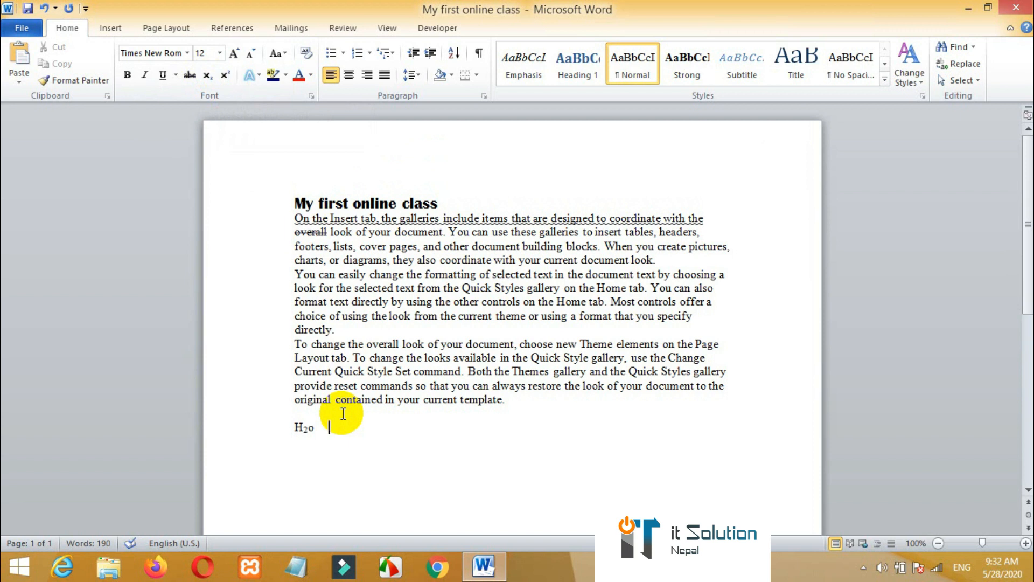
key("Tab")
type("a")
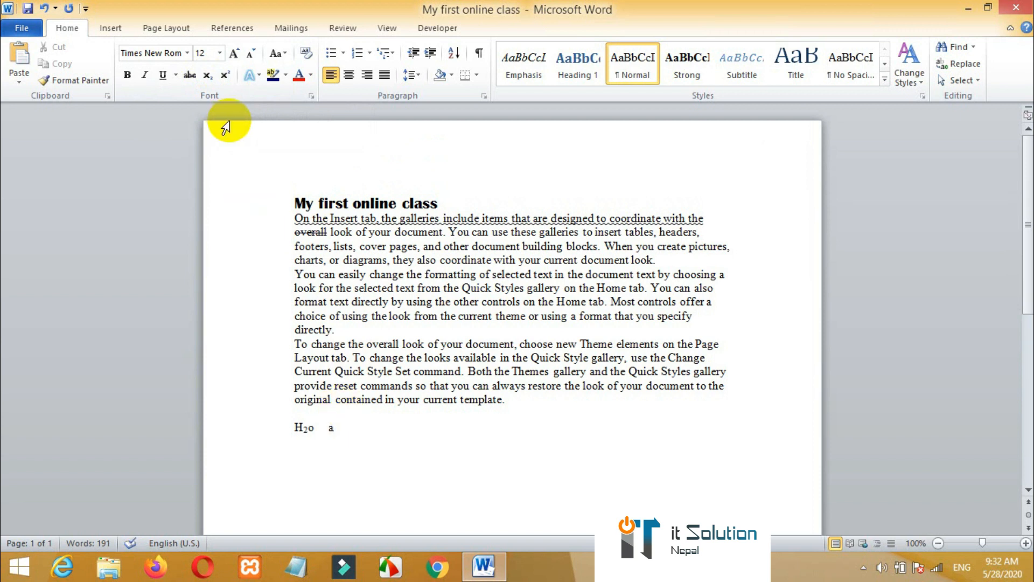
left_click(226, 80)
type("2")
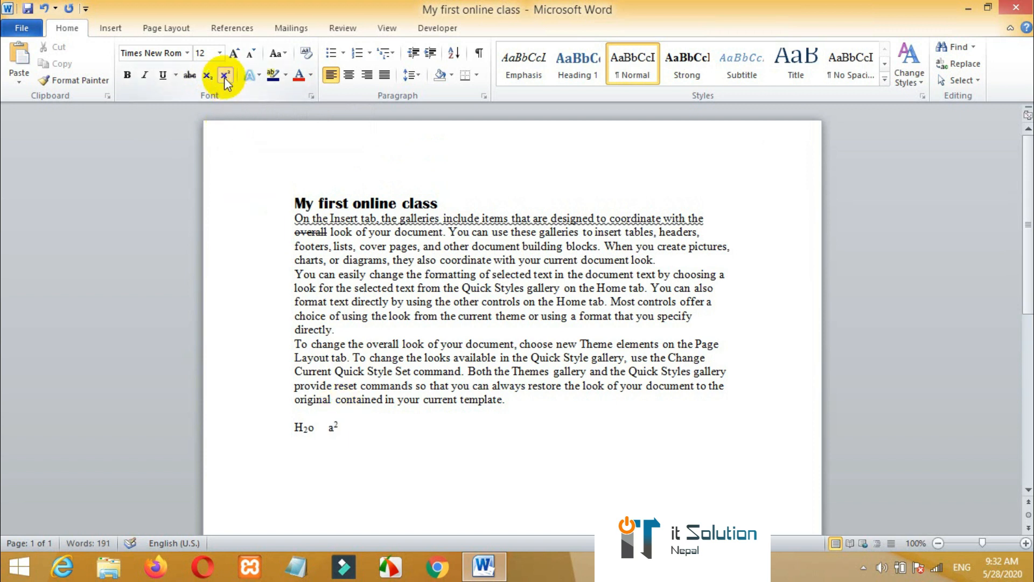
left_click(226, 80)
type("+b")
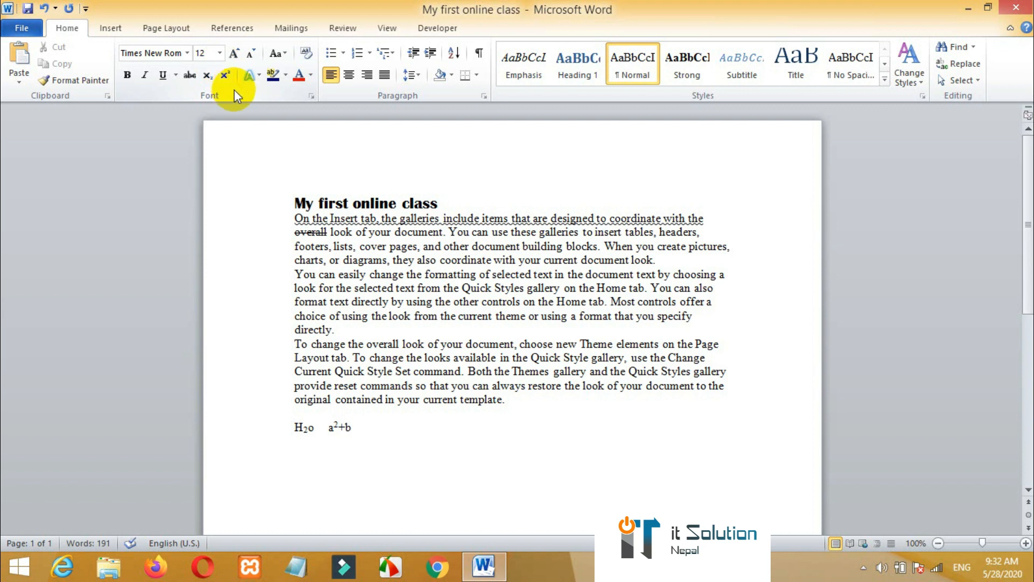
left_click(226, 76)
type("2")
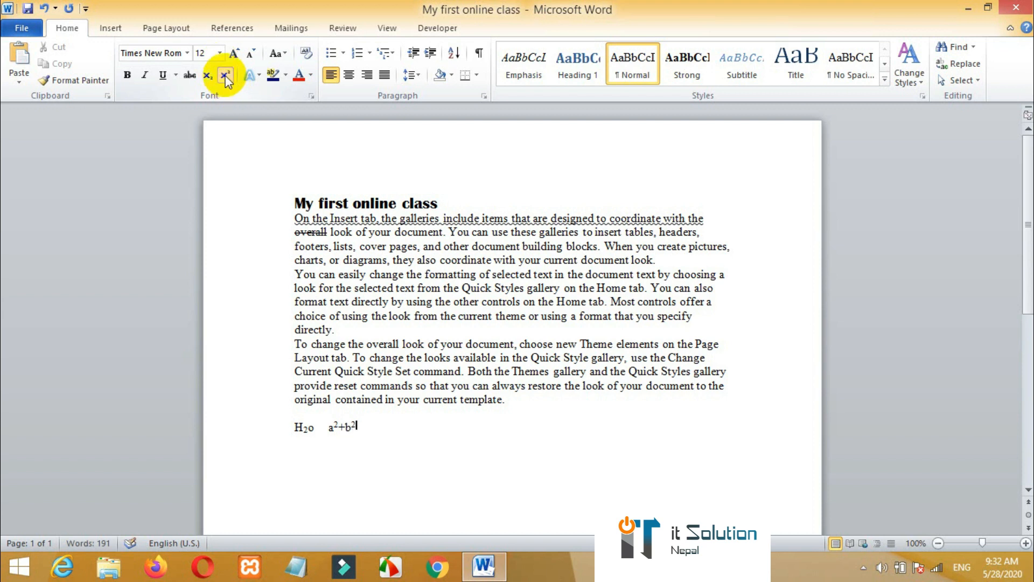
left_click(227, 77)
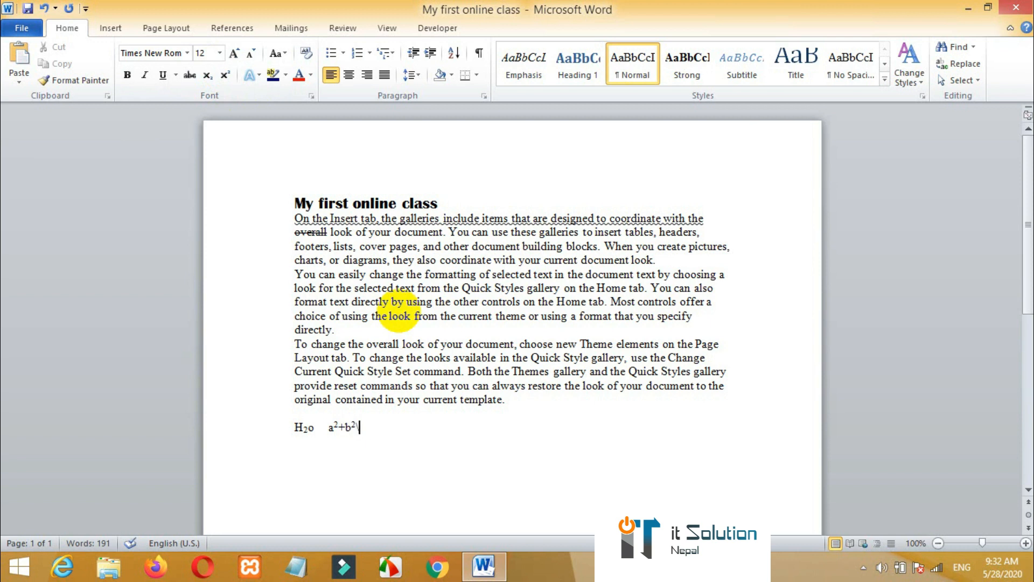
Apply the orange-filled text effect from the third gallery row to "original contained in your current template."
left_click_drag(505, 400, 295, 403)
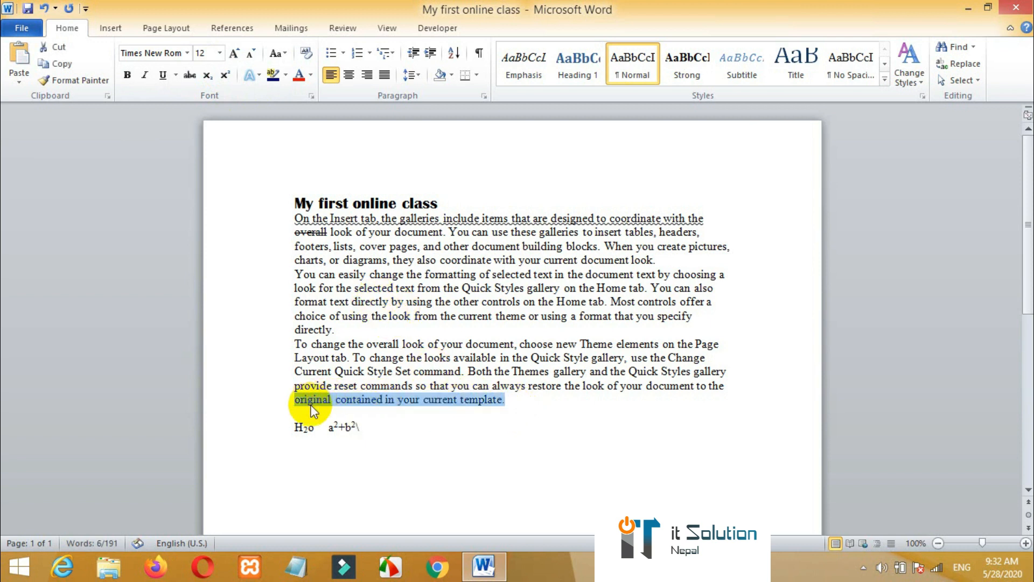
left_click(260, 78)
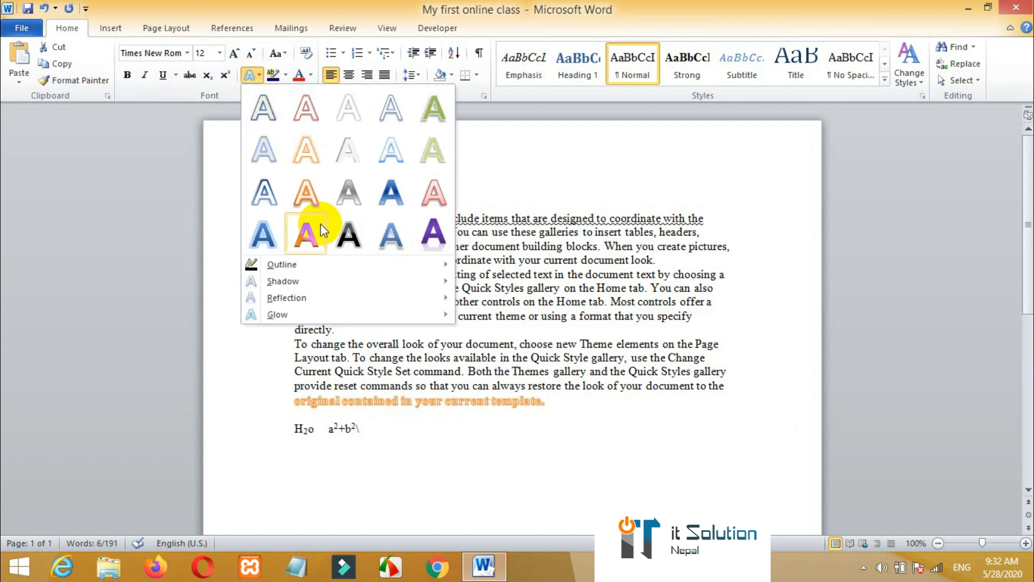
left_click(304, 199)
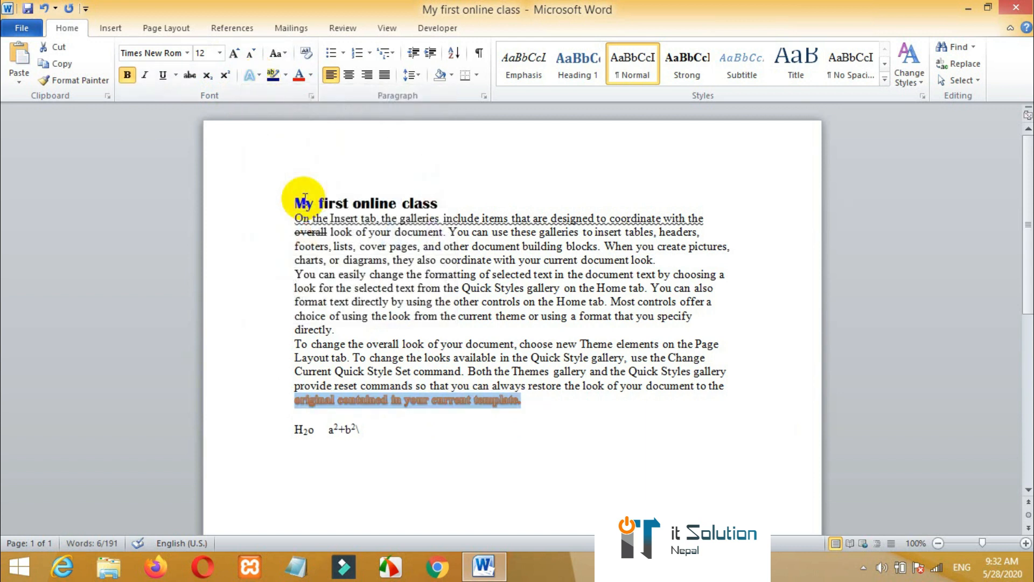
Highlight the words "To change the" at the start of the third paragraph in Bright Green
left_click_drag(294, 344, 366, 343)
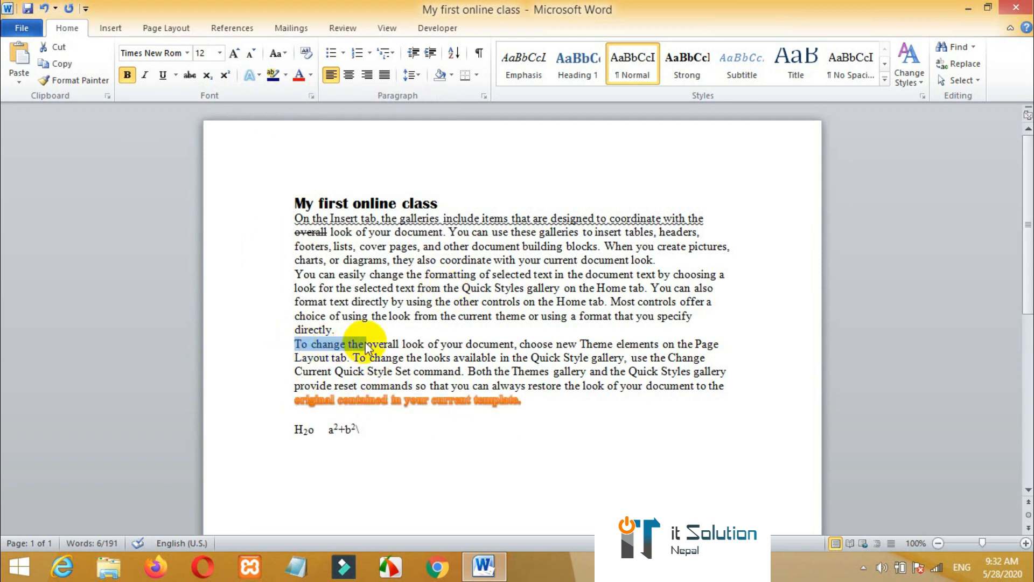
left_click(288, 77)
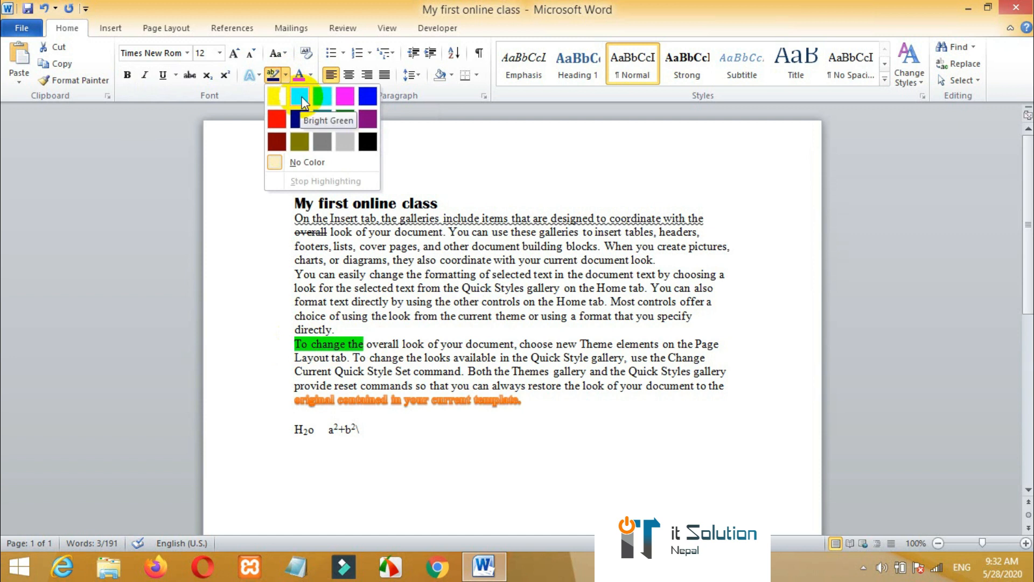
left_click(300, 96)
Change the font colour of "choice of using" in the second paragraph to the standard light green and deselect it
left_click_drag(295, 343, 289, 318)
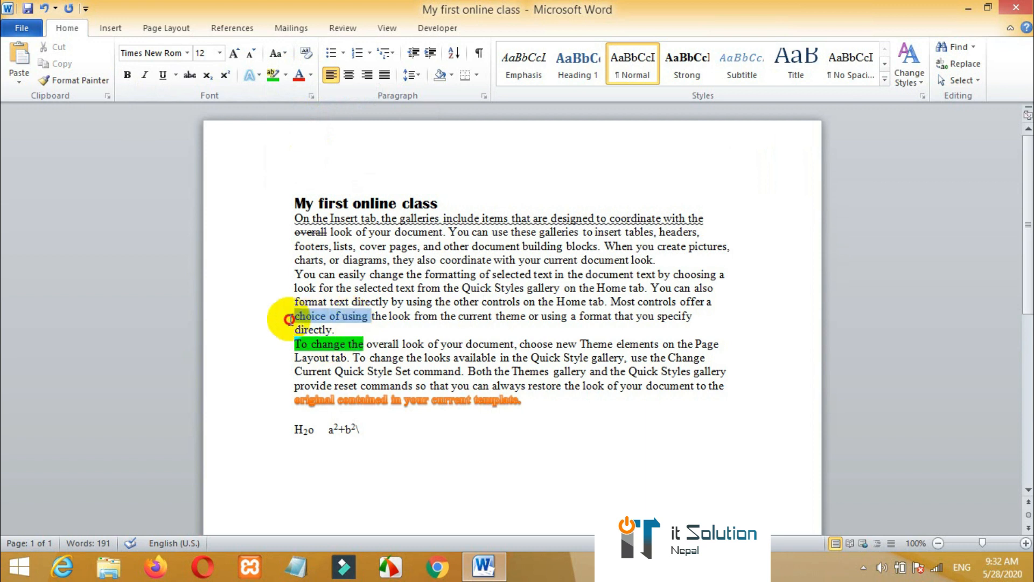
left_click(313, 75)
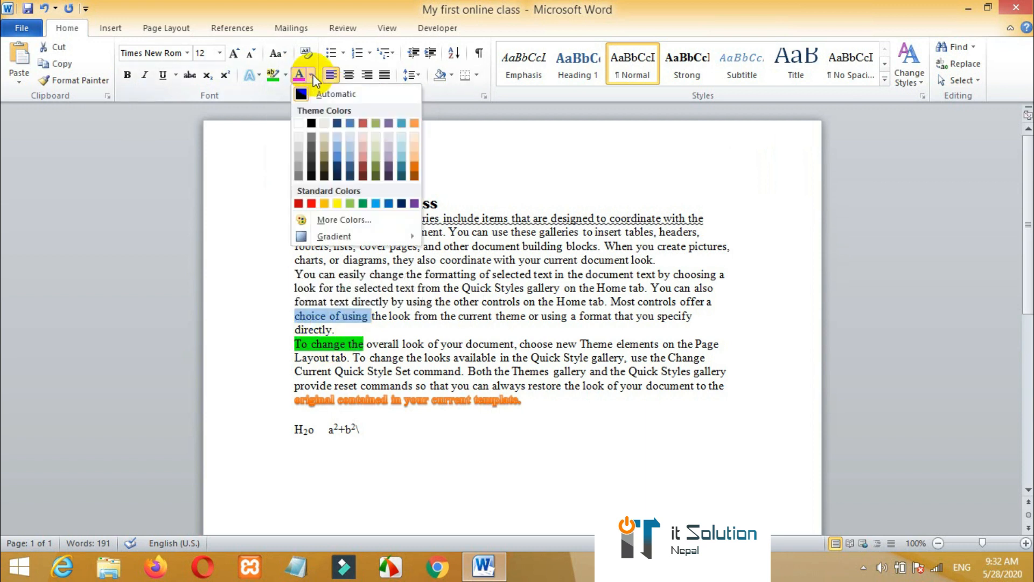
left_click(353, 204)
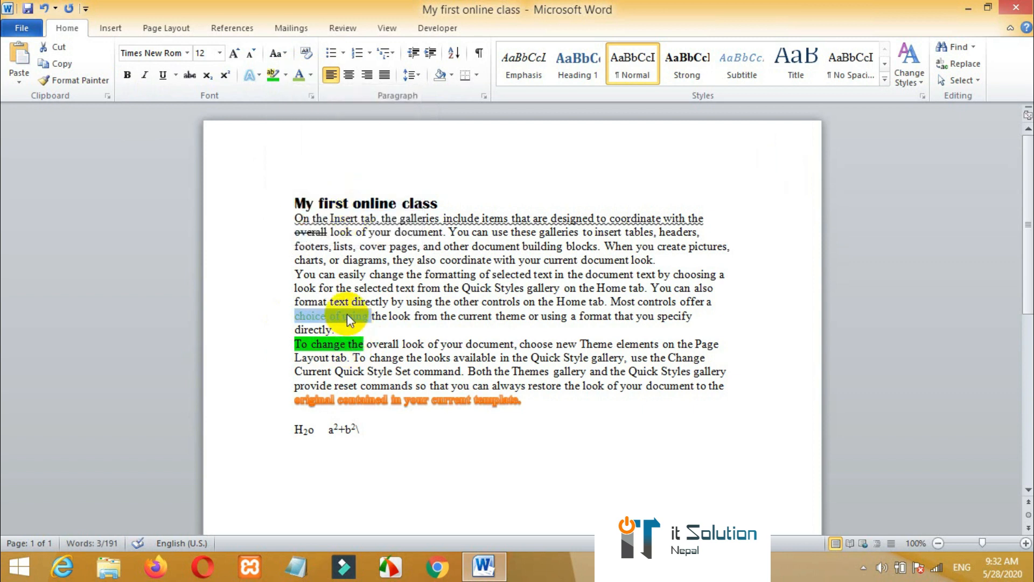
left_click(340, 347)
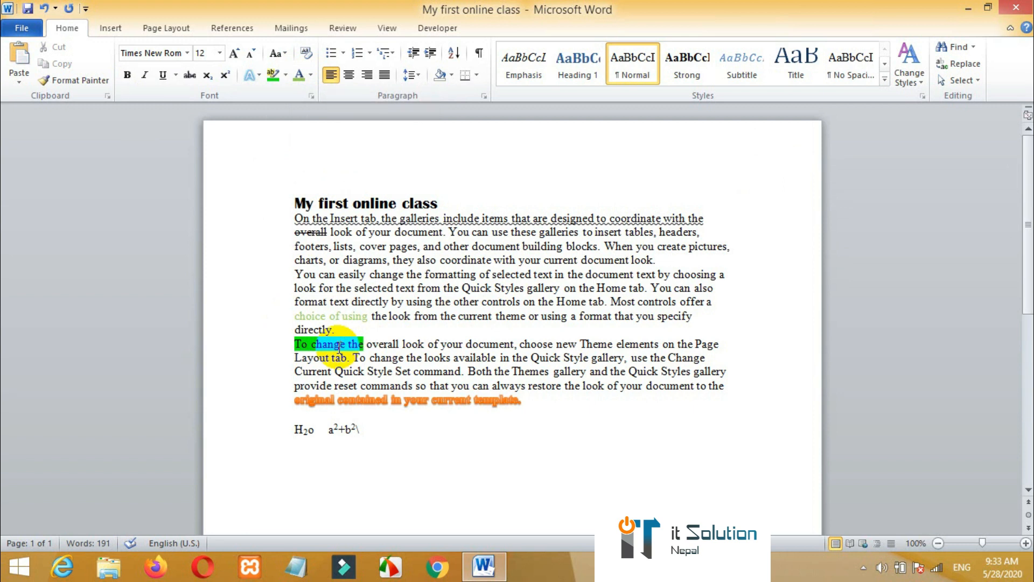
Grow the font of "footers, lists, cover pages" in the opening paragraph to 18, shrink it to 14 and deselect it
left_click_drag(295, 246, 395, 248)
left_click(234, 53)
left_click(235, 54)
left_click(235, 54)
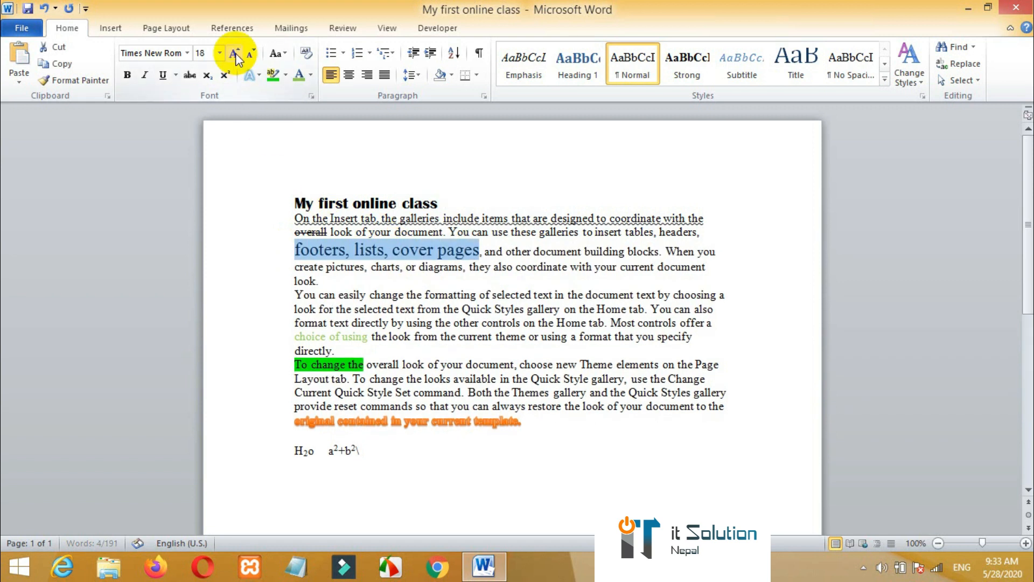
left_click(251, 54)
left_click(252, 54)
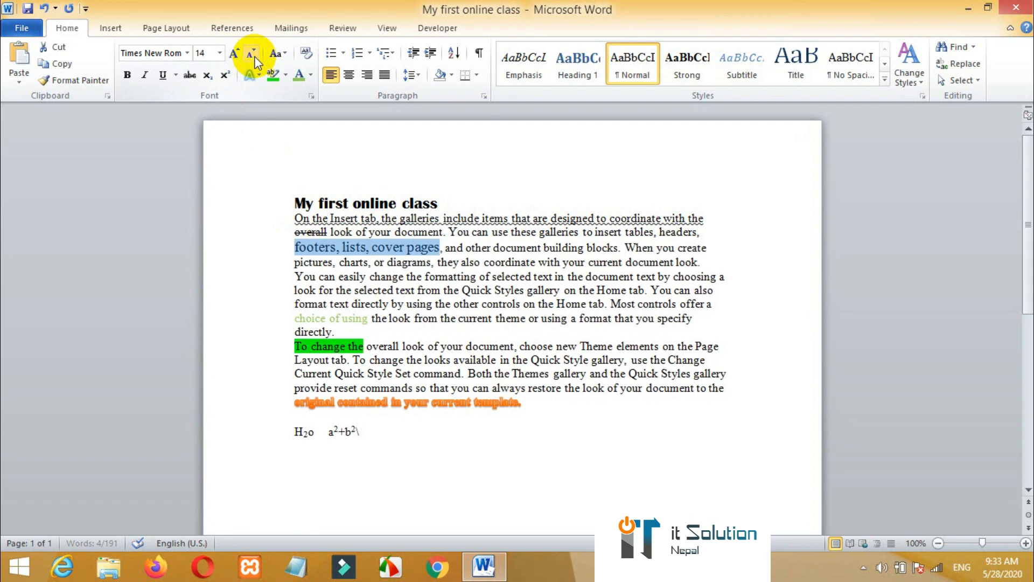
left_click(428, 291)
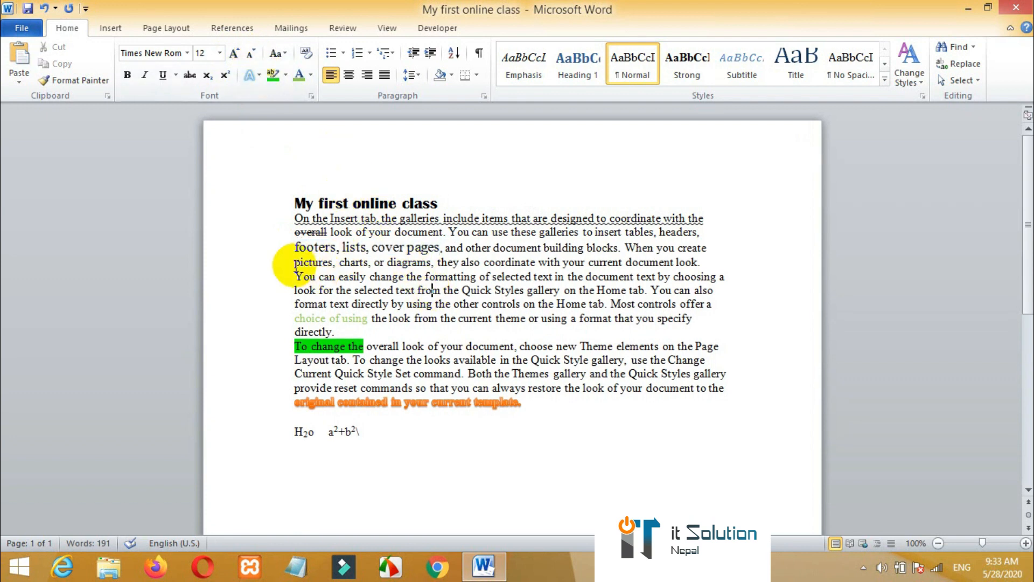
Change "pictures, charts" in the opening paragraph to lowercase, switch it to UPPERCASE, and select the whole document
left_click_drag(295, 263, 368, 262)
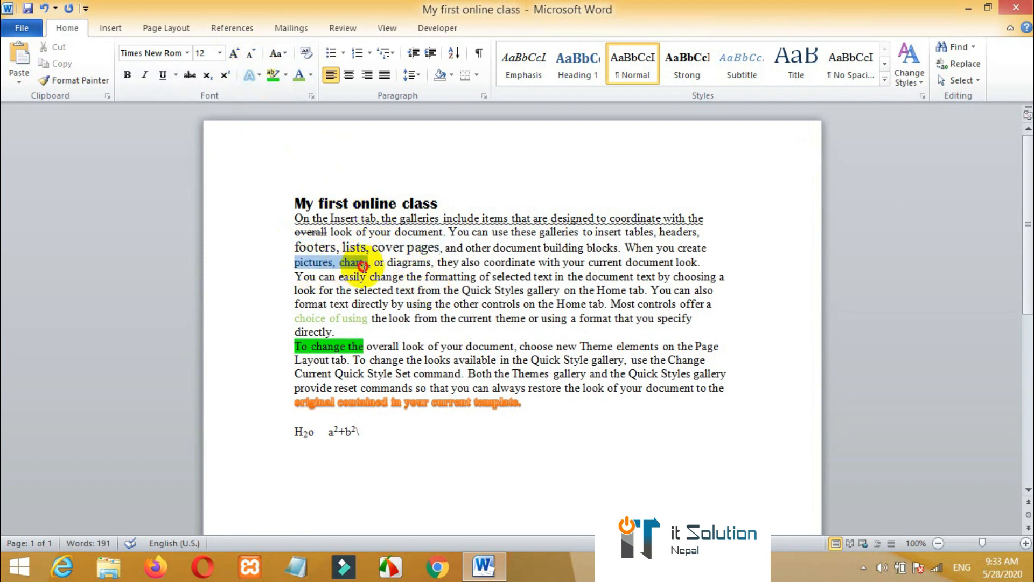
left_click(284, 54)
left_click(284, 52)
left_click(284, 51)
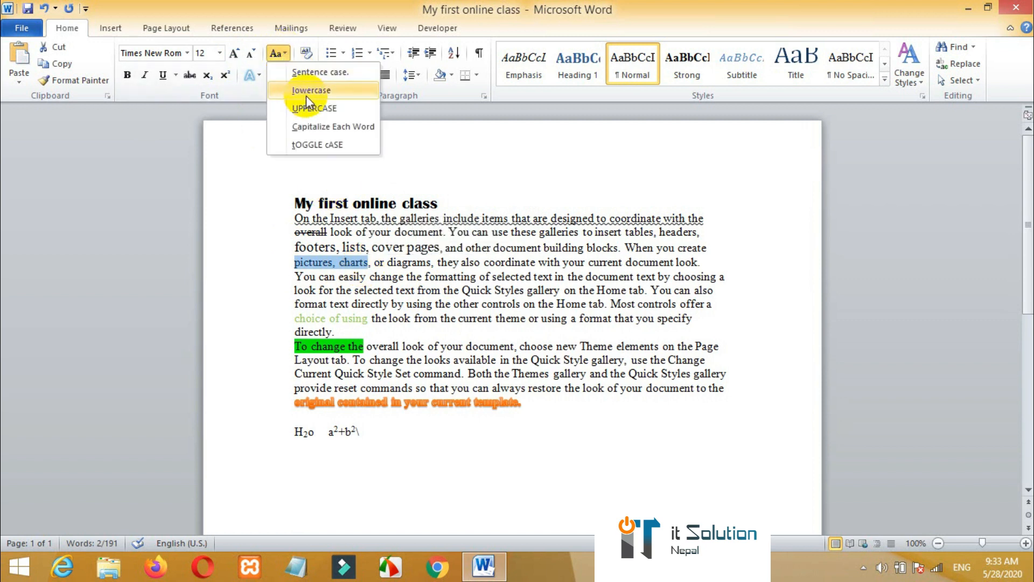
left_click(306, 94)
left_click(284, 53)
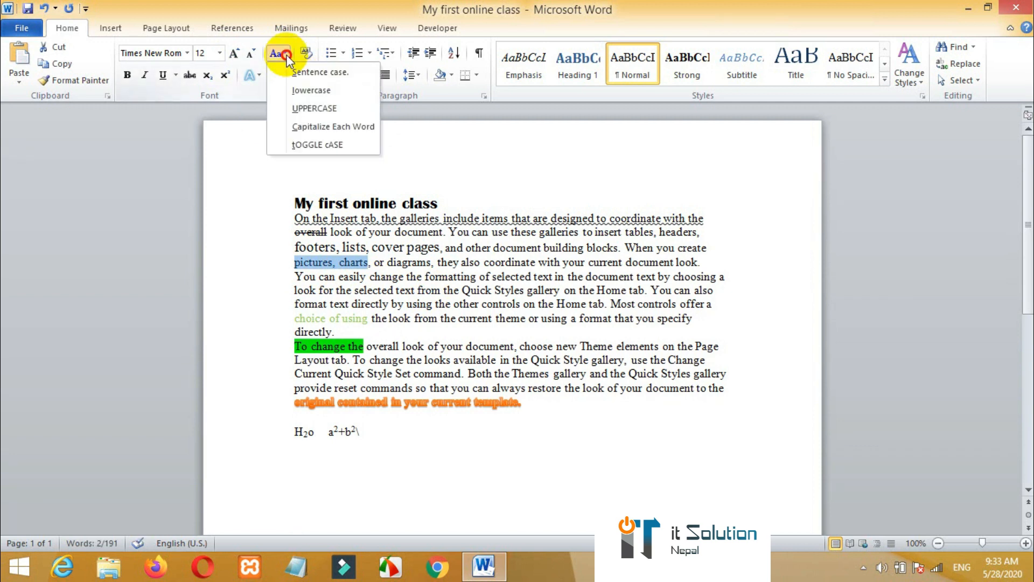
left_click(308, 109)
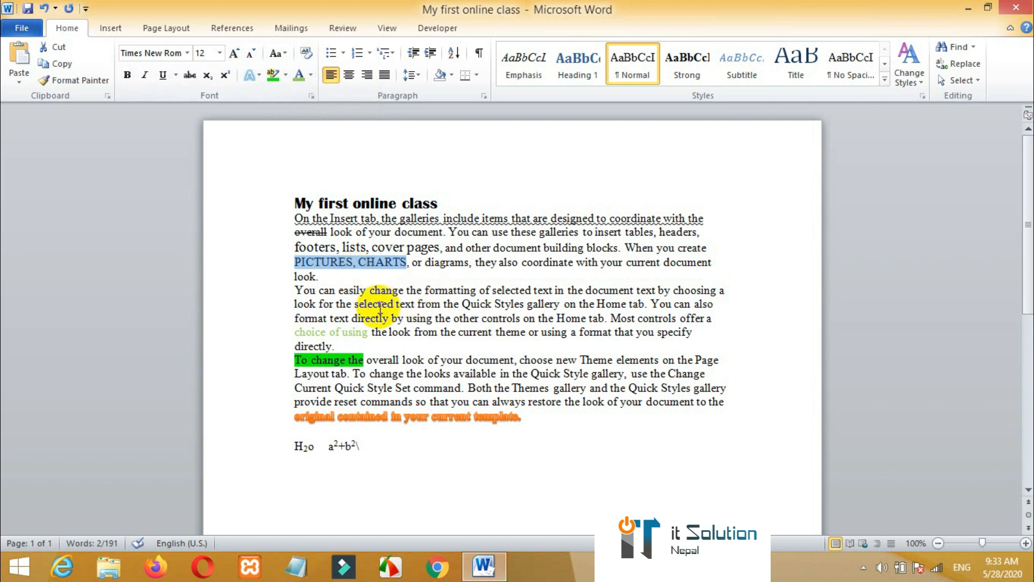
key("ctrl+a")
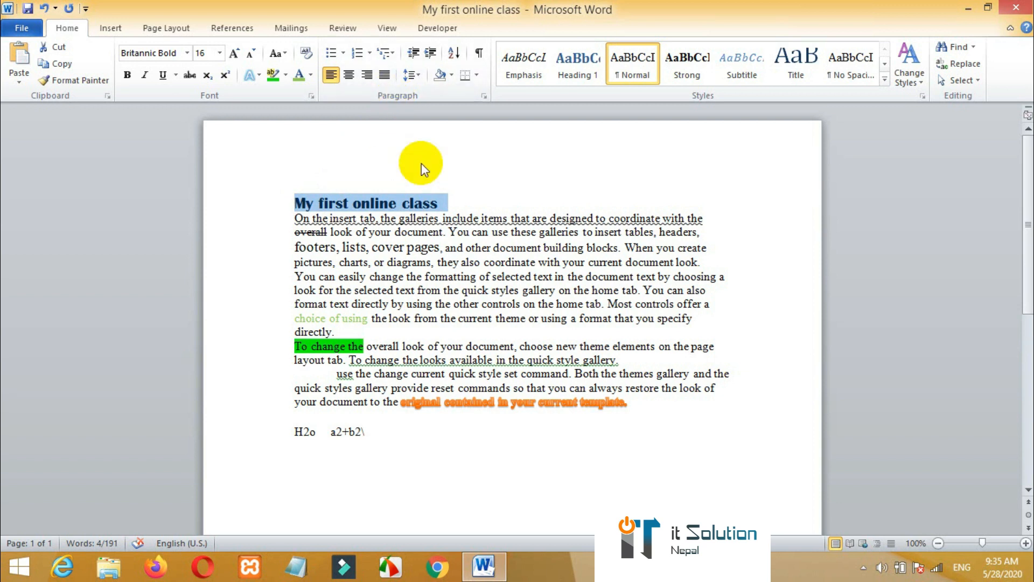
Align the title "My first online class" left, centre it, align it right, and finally justify it
left_click(332, 75)
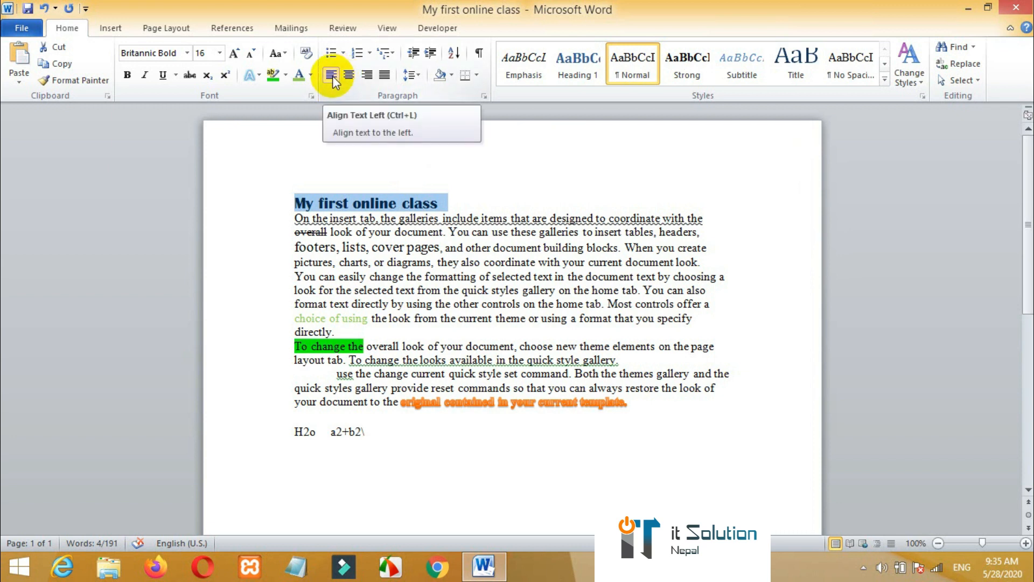
left_click(332, 78)
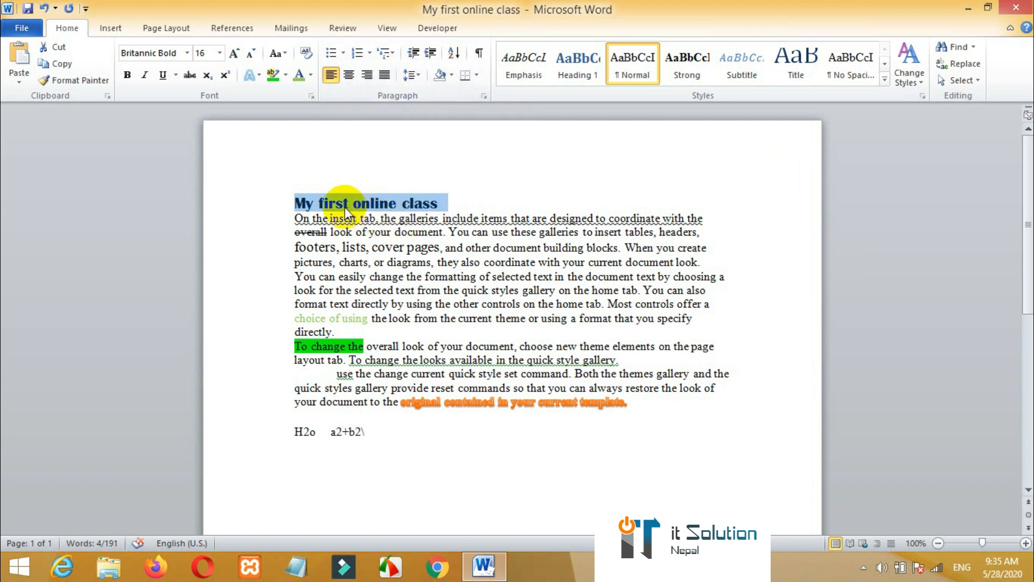
left_click(382, 200)
left_click(437, 203)
left_click_drag(438, 203, 277, 203)
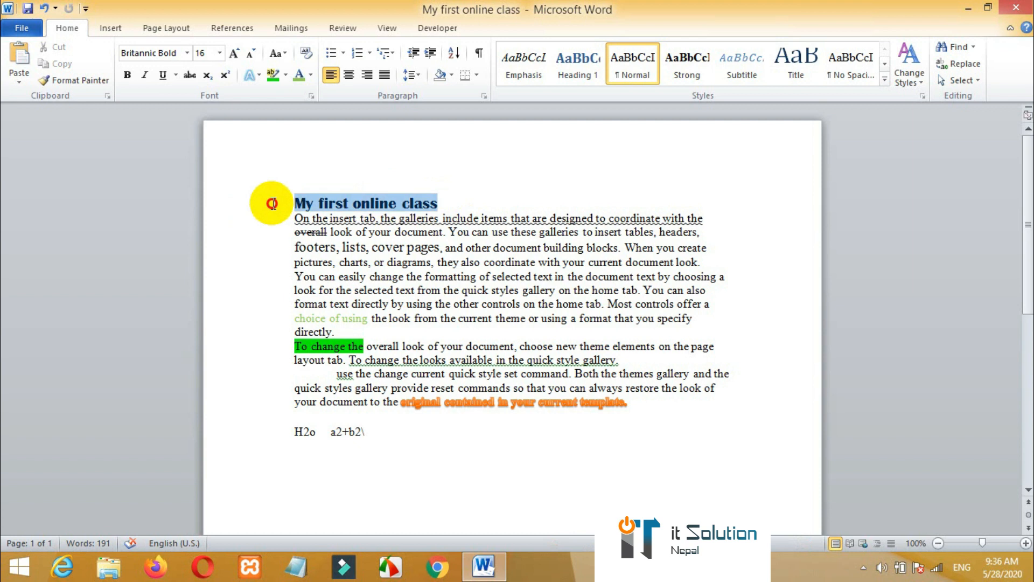
left_click(350, 77)
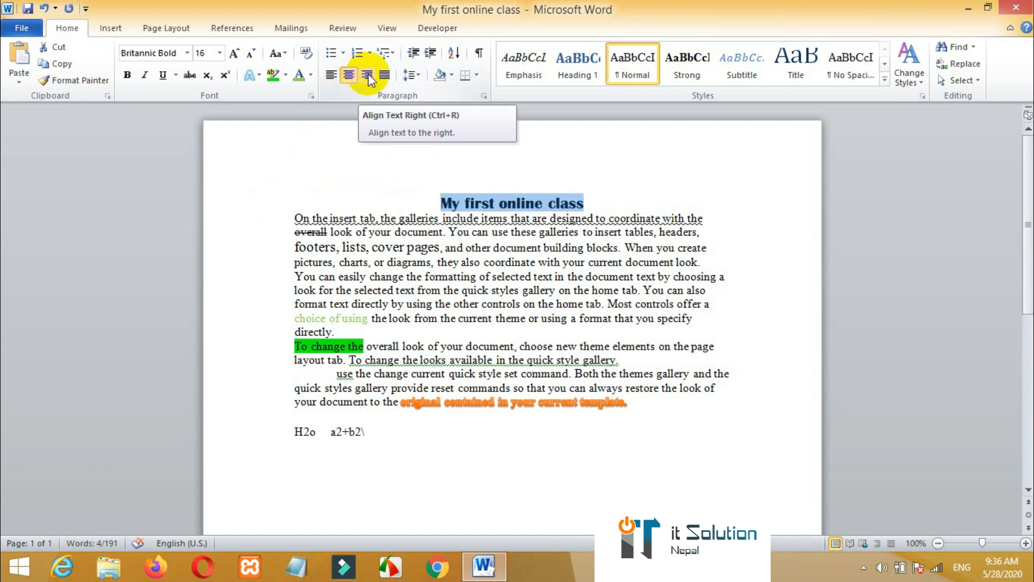
left_click(368, 78)
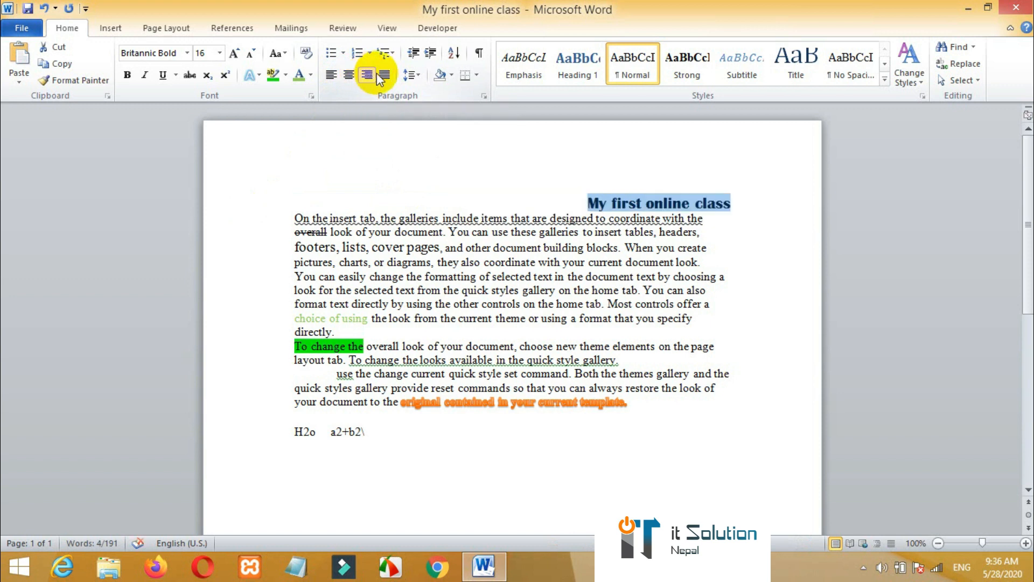
left_click(386, 79)
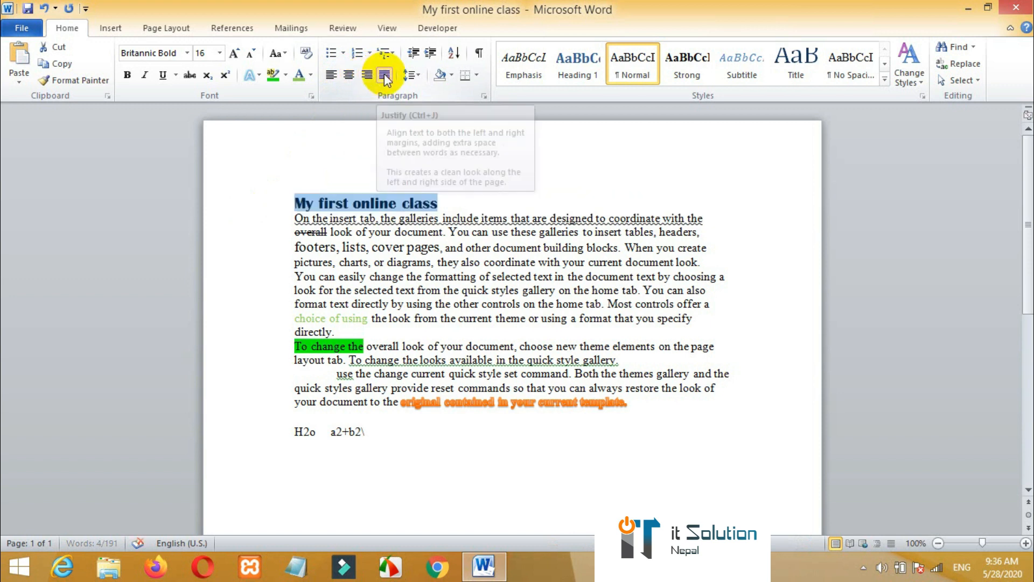
Justify all the text below the title and set its line spacing to 1.15
left_click_drag(404, 449, 301, 216)
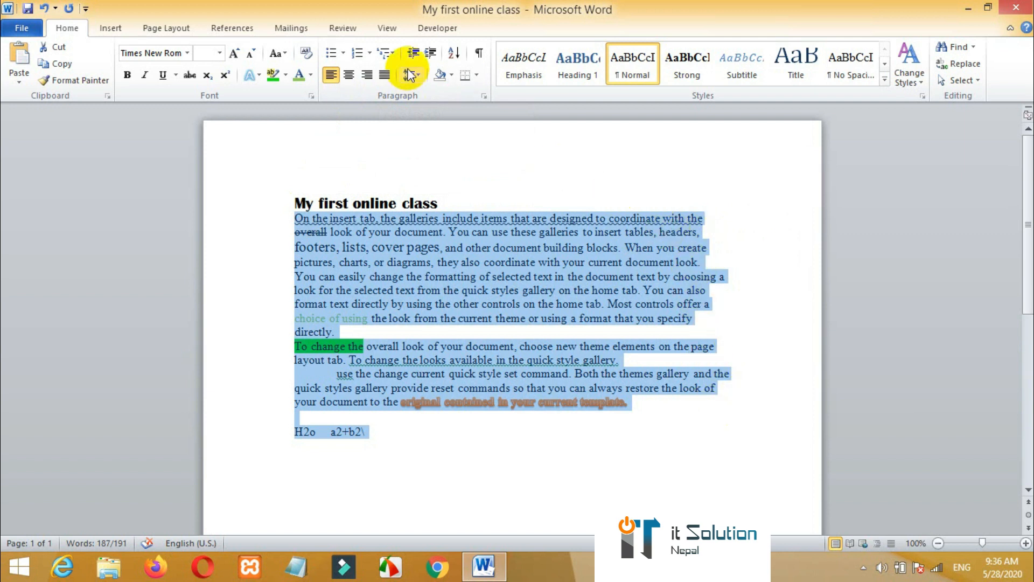
left_click(385, 75)
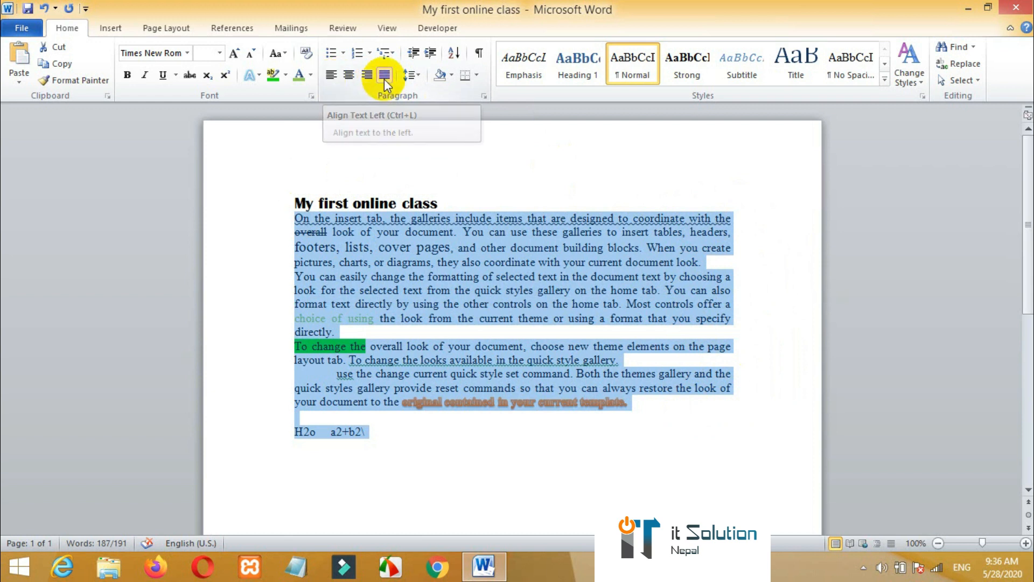
left_click(422, 74)
left_click(432, 112)
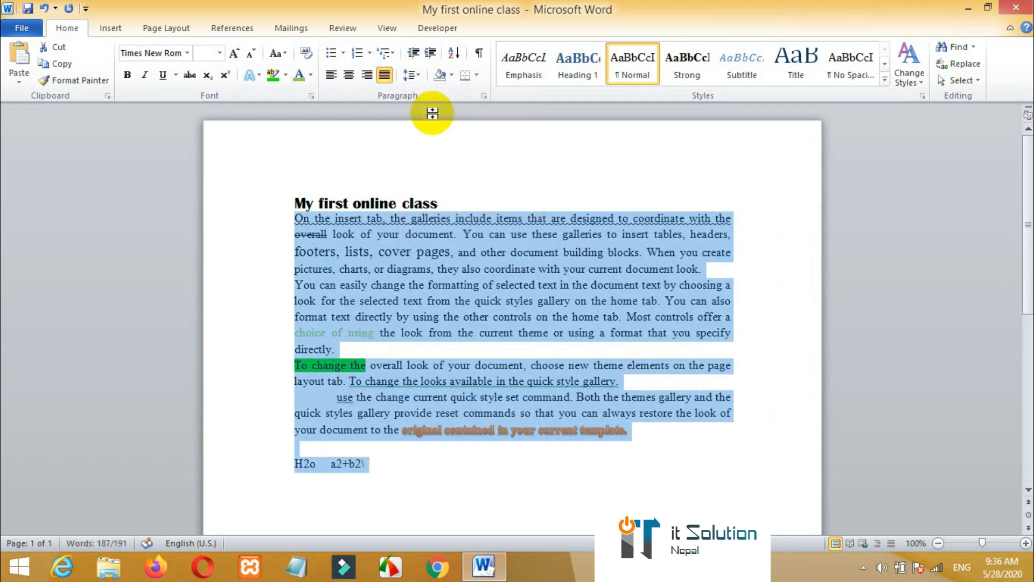
Set the line spacing of the selected body text to 2.5 and then to 1.0
left_click(421, 77)
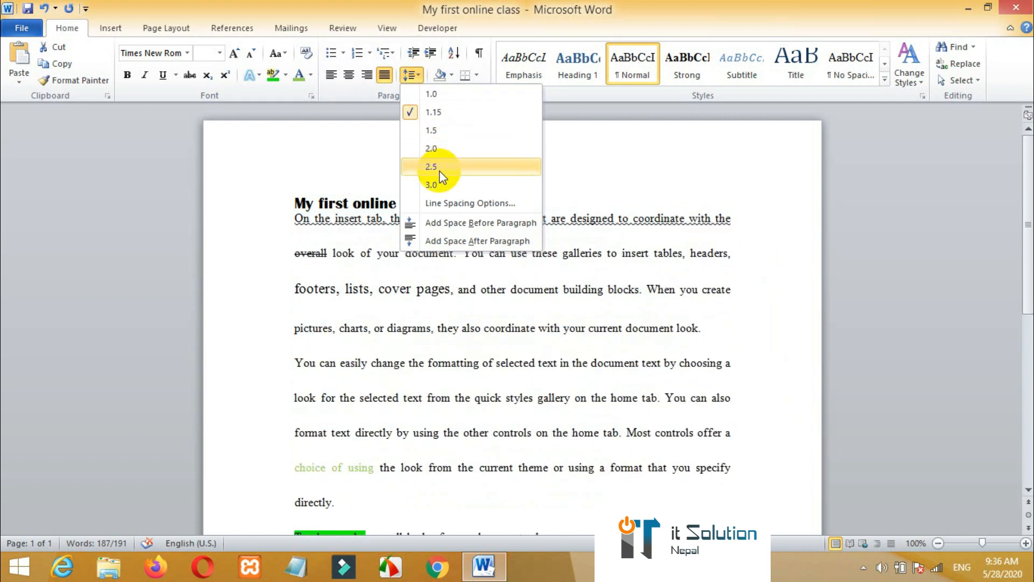
left_click(437, 167)
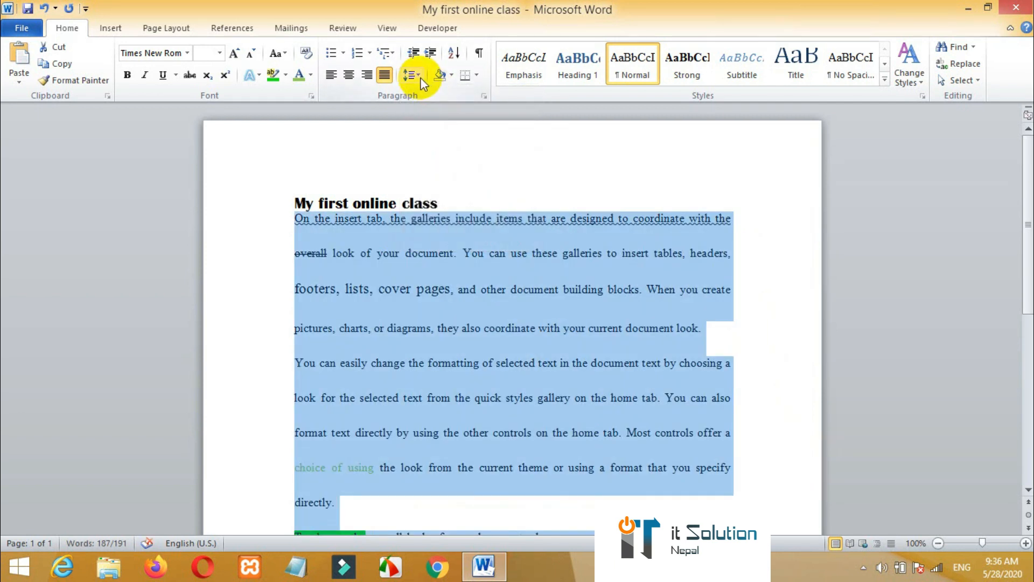
left_click(422, 80)
left_click(429, 96)
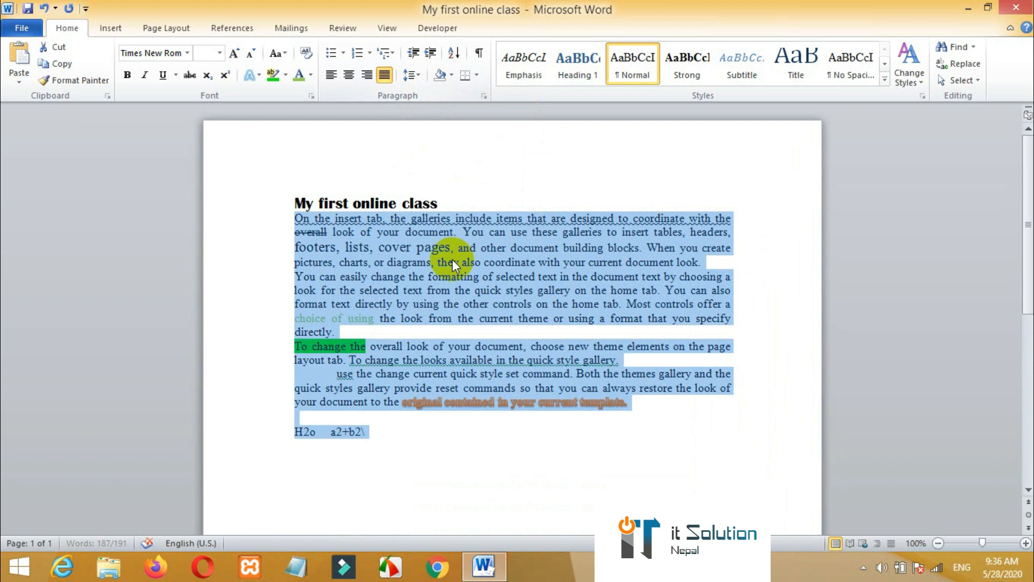
Shade the selected body text with the standard light green and deselect it
left_click(452, 75)
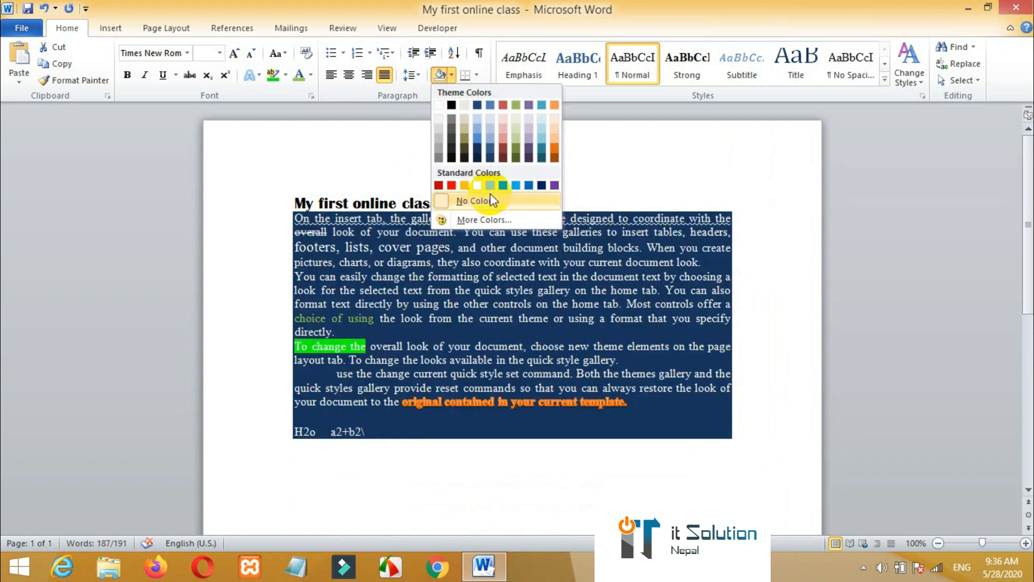
left_click(491, 185)
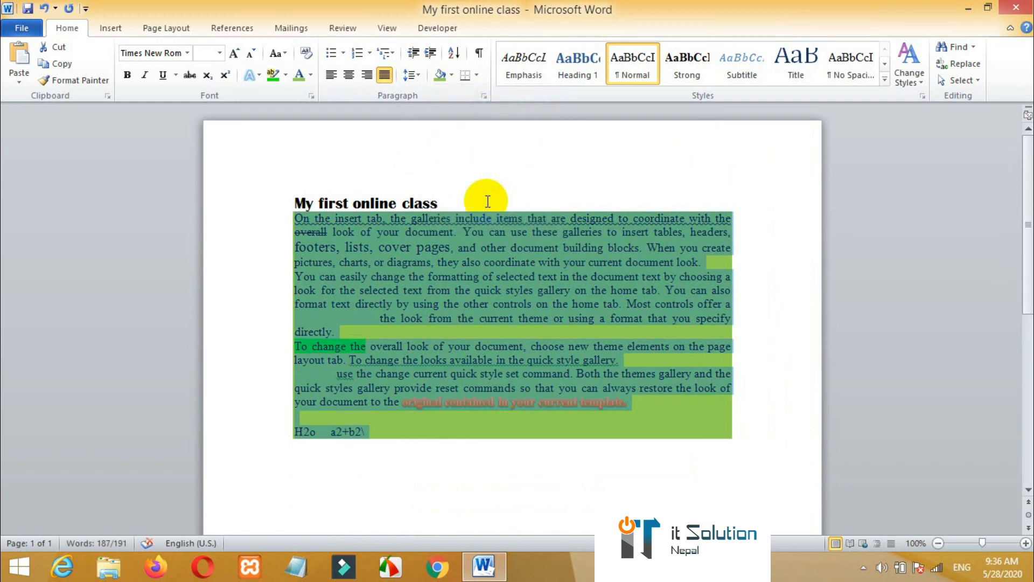
left_click(471, 305)
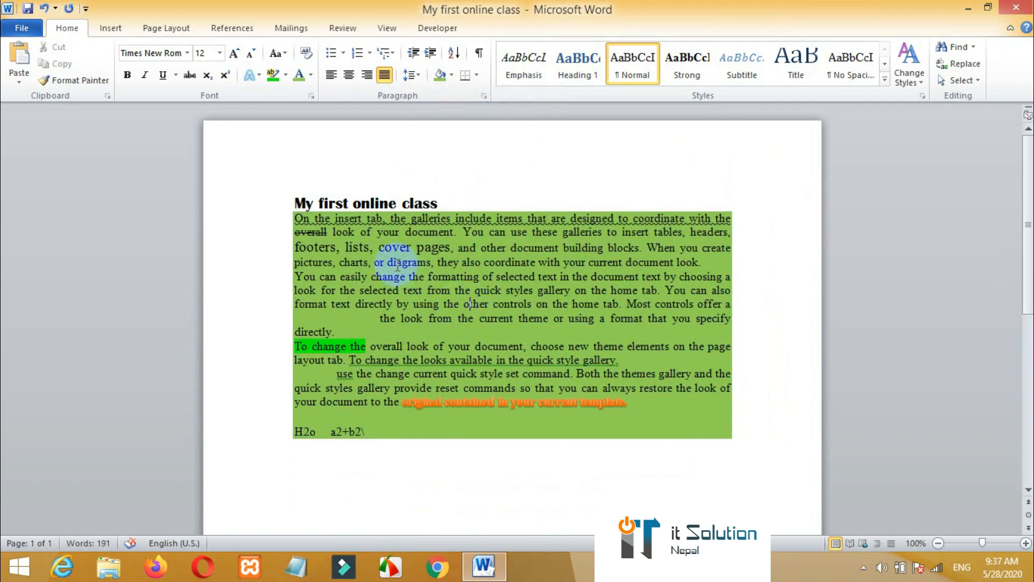
Undo the body text's shading and last line spacing change, set its line spacing to 1.0, and deselect it
key("ctrl+z")
key("ctrl+z")
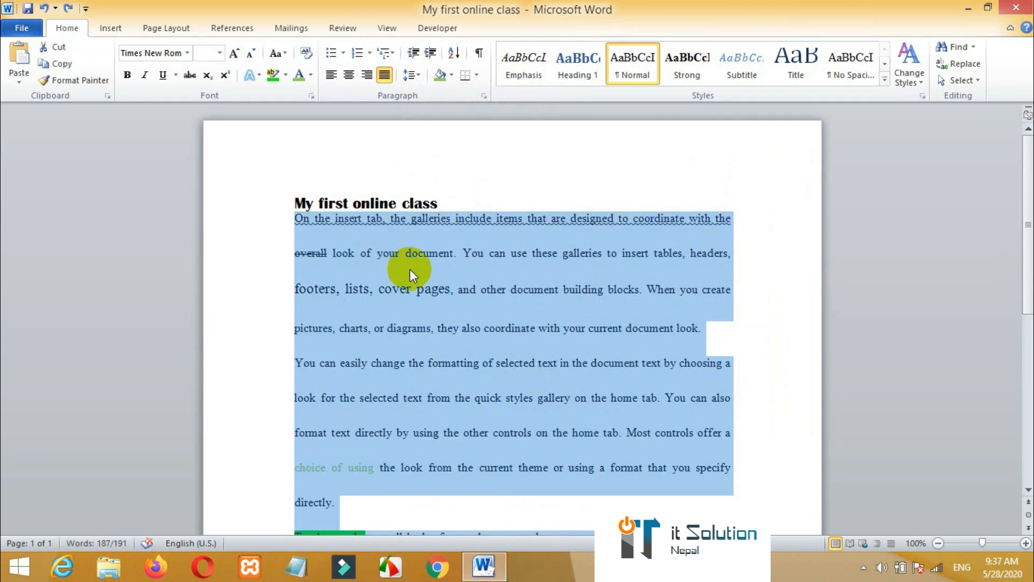
left_click(418, 77)
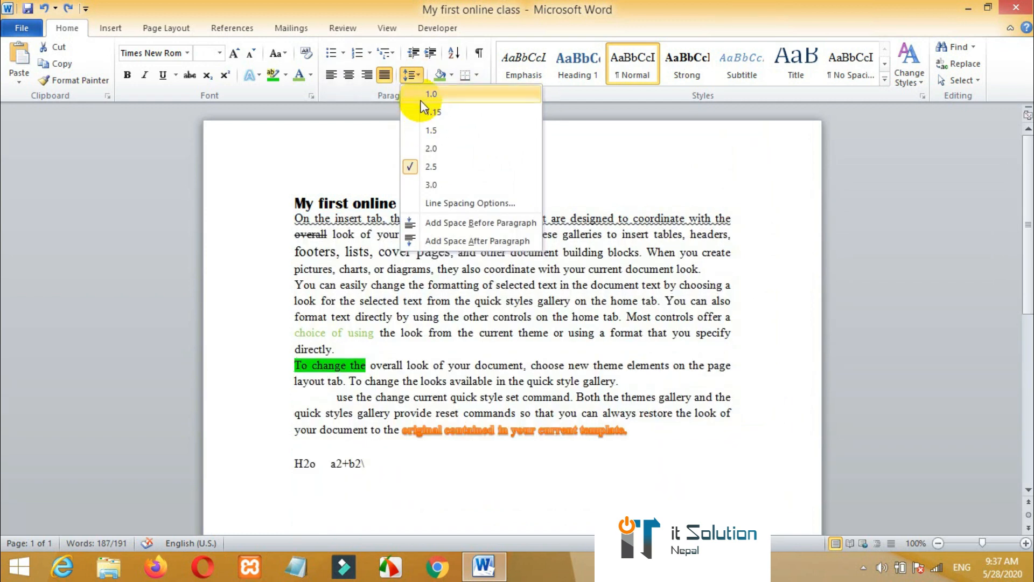
left_click(420, 95)
left_click(348, 330)
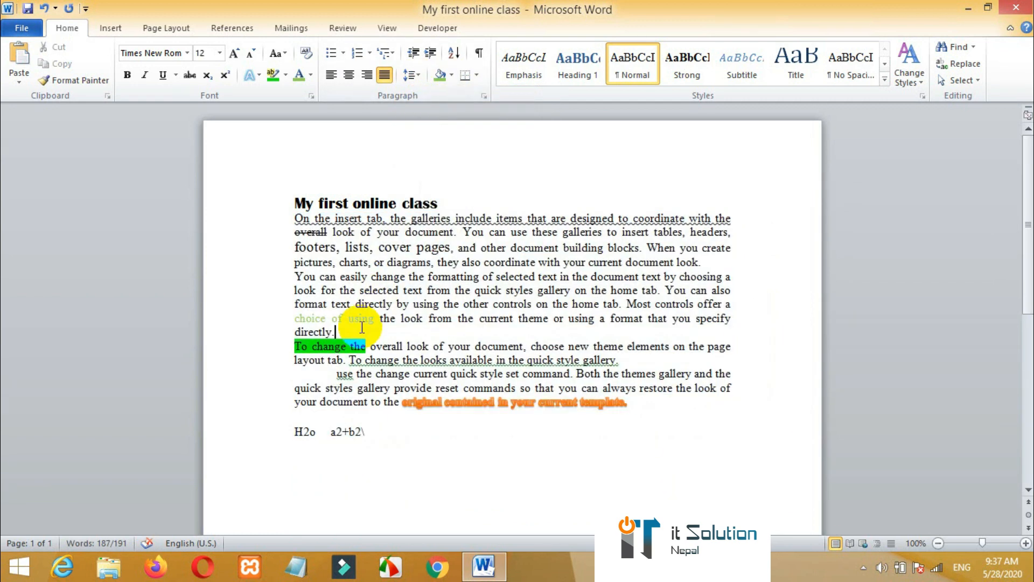
Apply All Borders to the title "My first online class" and deselect it
left_click_drag(298, 204, 448, 204)
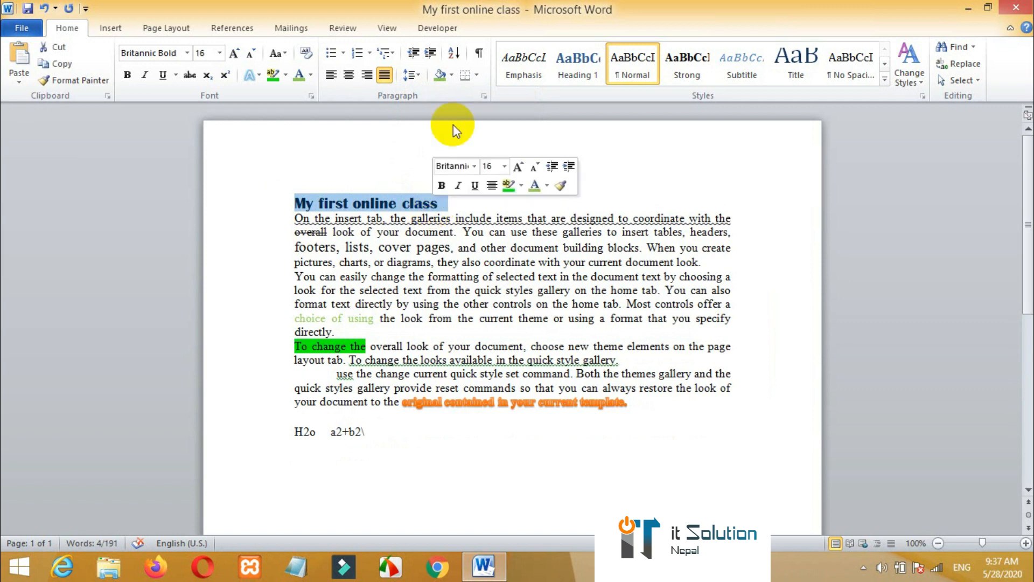
left_click(477, 78)
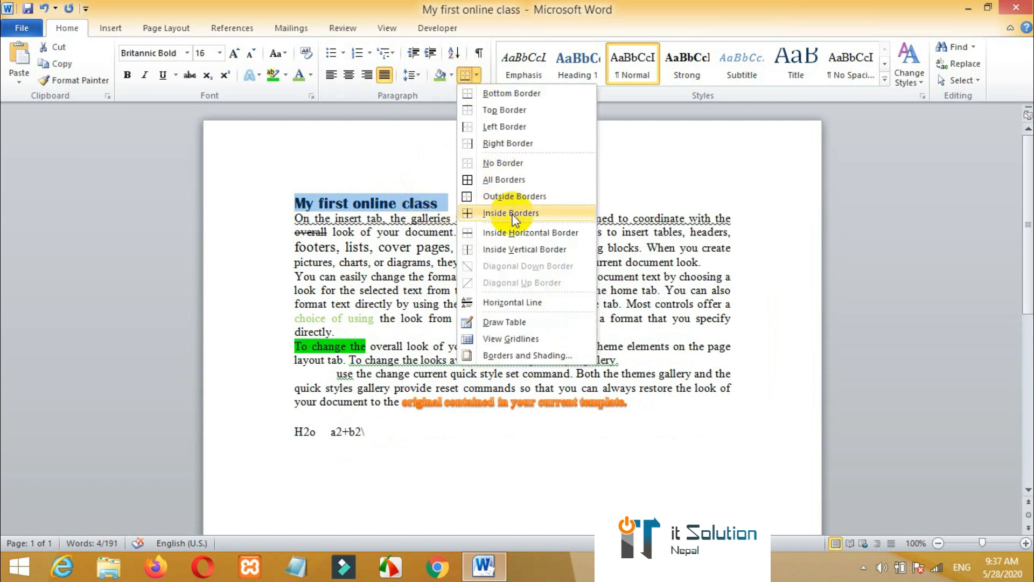
left_click(510, 180)
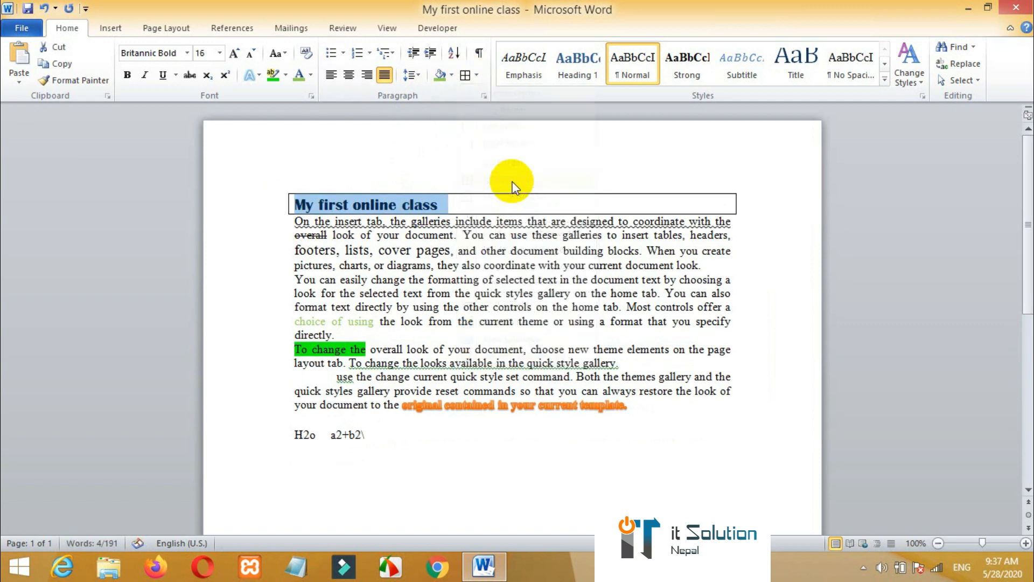
left_click(464, 234)
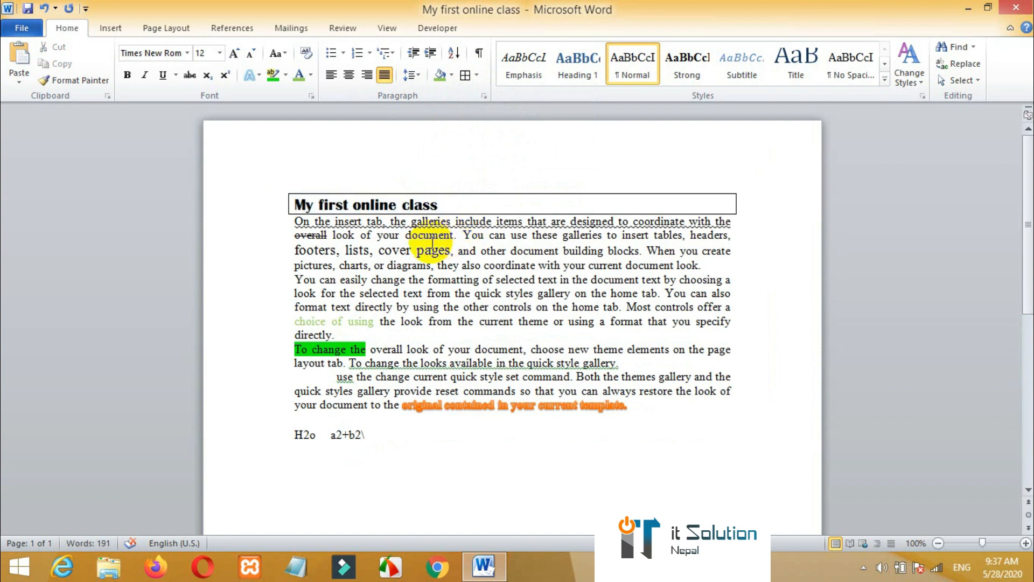
left_click(424, 219)
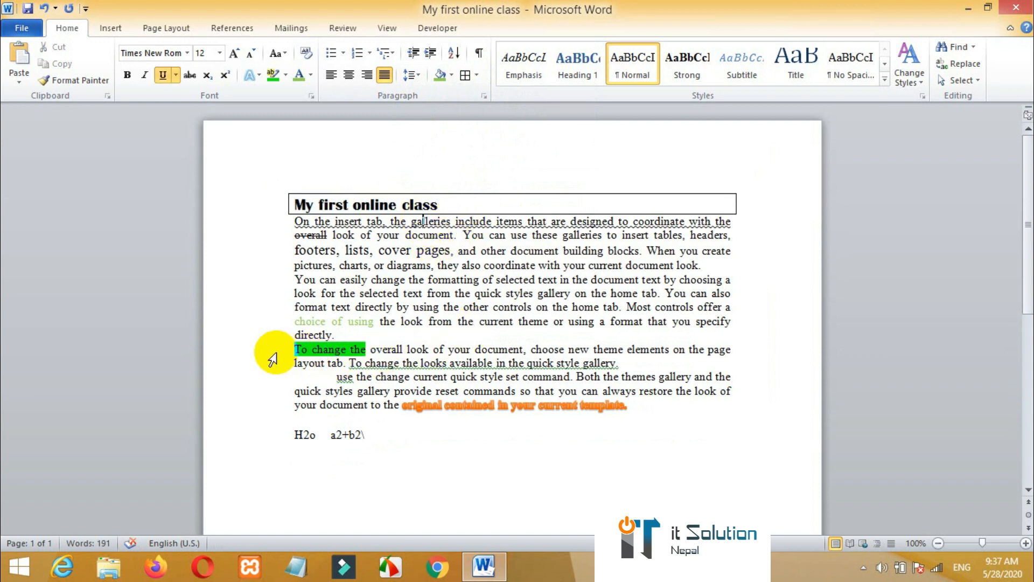
Try to add a top border to the text from "To change the" through the end of the document, and deselect it
left_click_drag(280, 355, 532, 459)
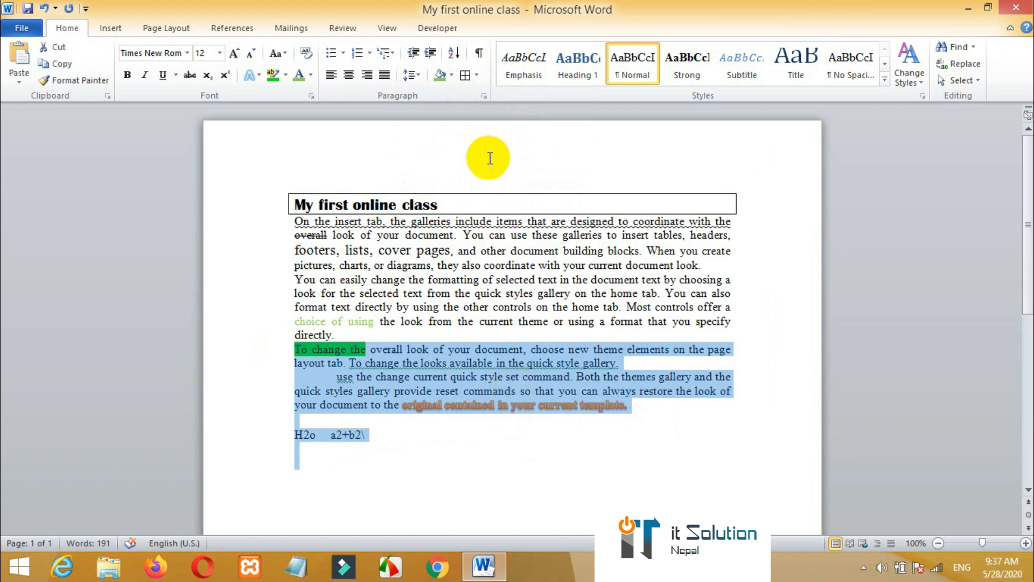
left_click(477, 76)
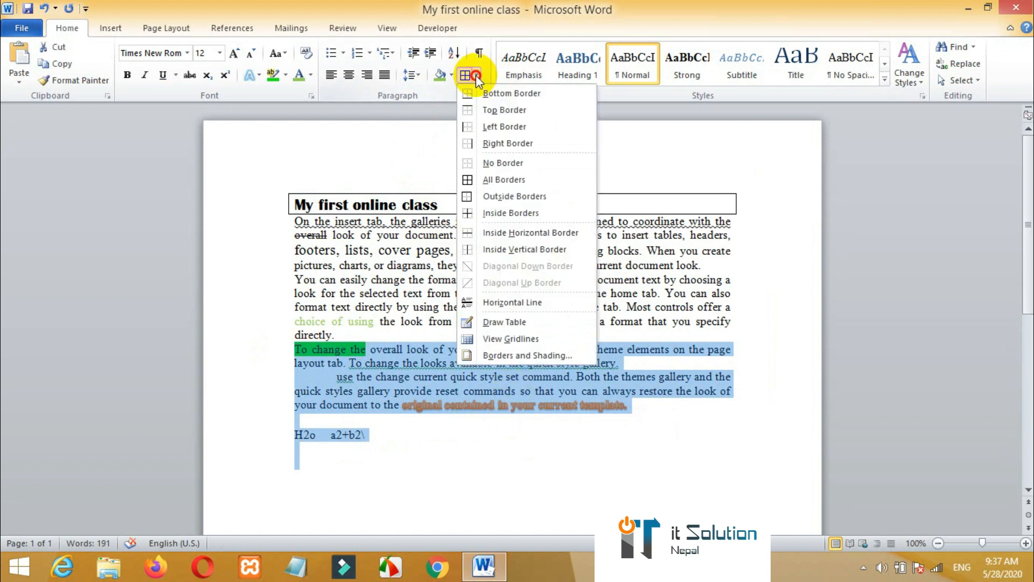
left_click(487, 110)
left_click(471, 393)
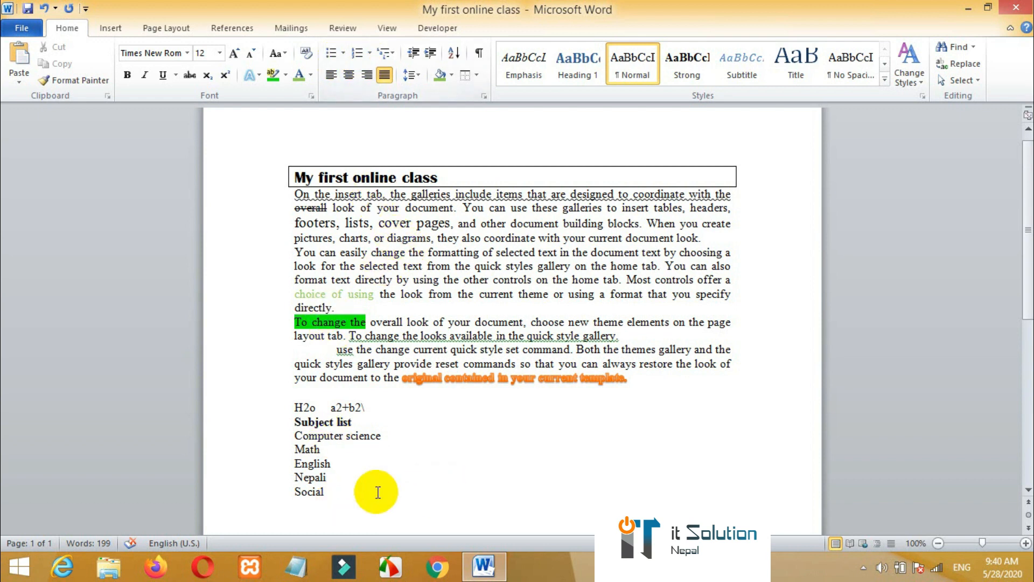
Format the five subjects from "Computer science" to "Social" as a list with solid round bullets
left_click_drag(328, 491, 299, 439)
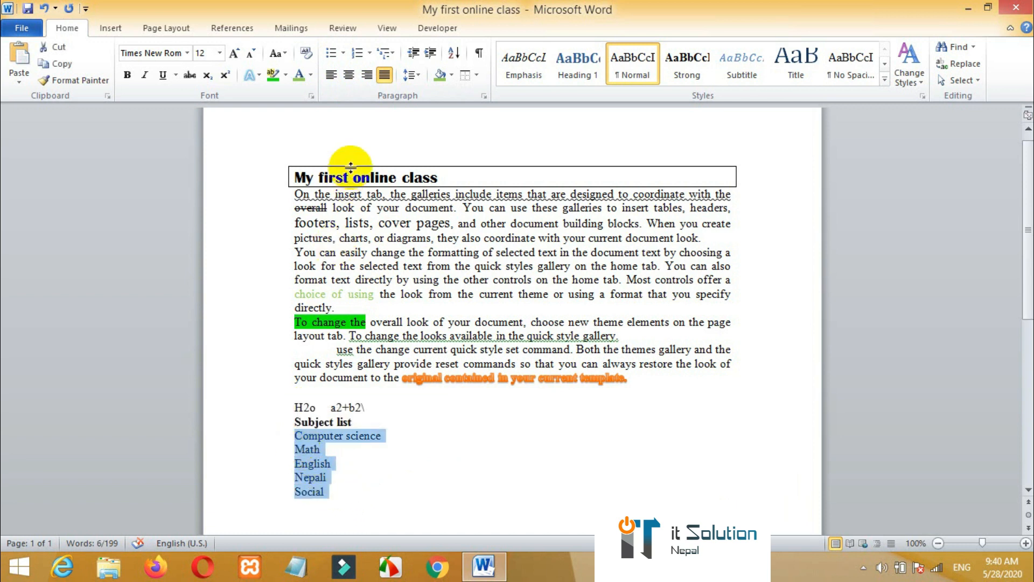
left_click(344, 54)
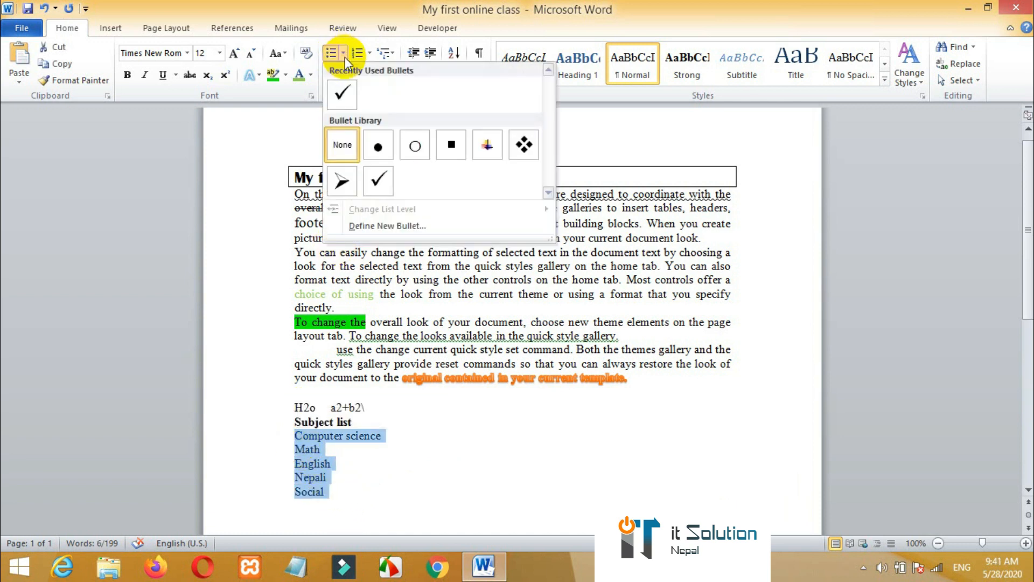
left_click(381, 146)
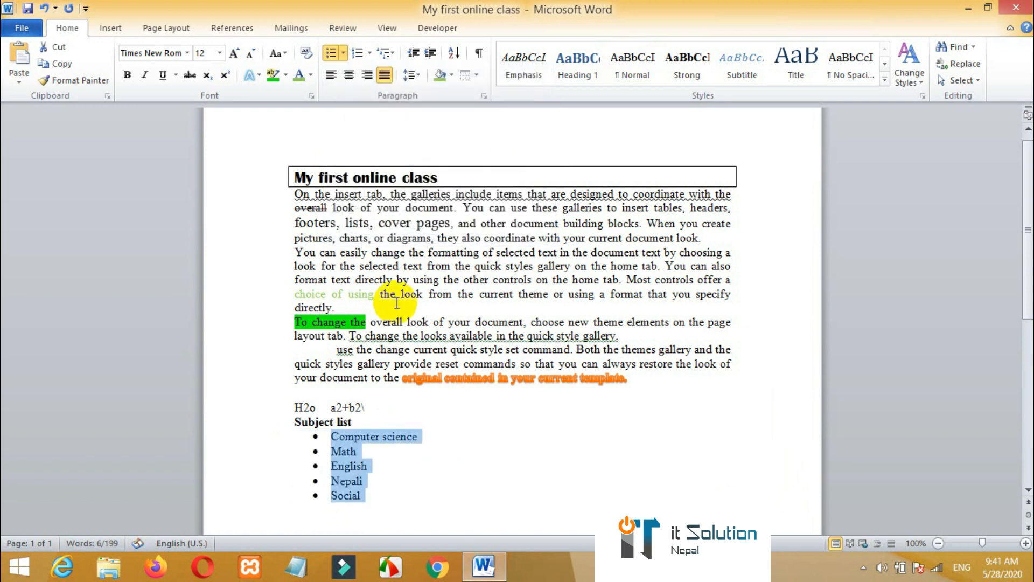
Apply four-diamond bullets to the five-subject list, and replace them with a custom bullet using the Wingdings open-hand symbol
left_click(344, 54)
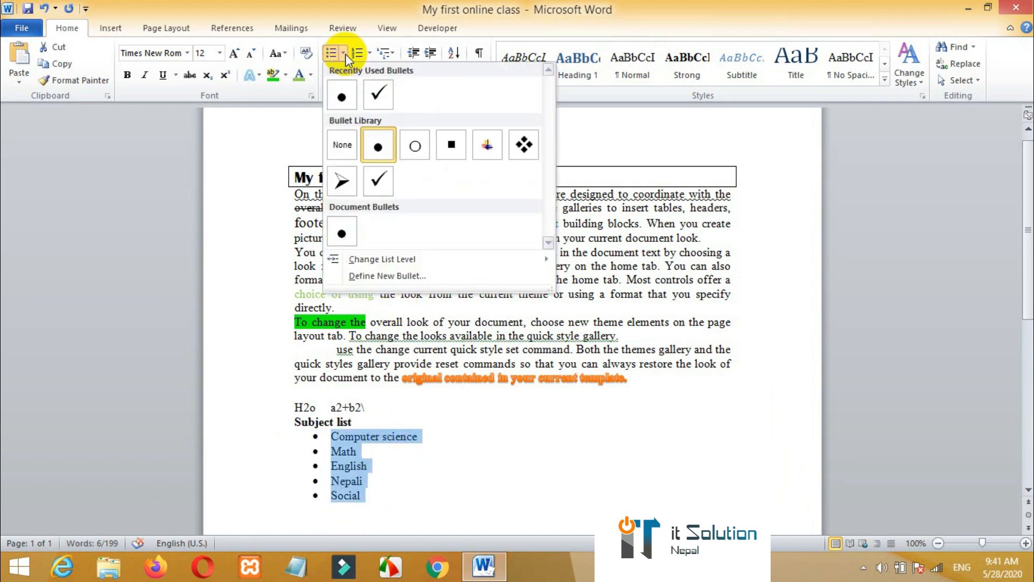
left_click(531, 156)
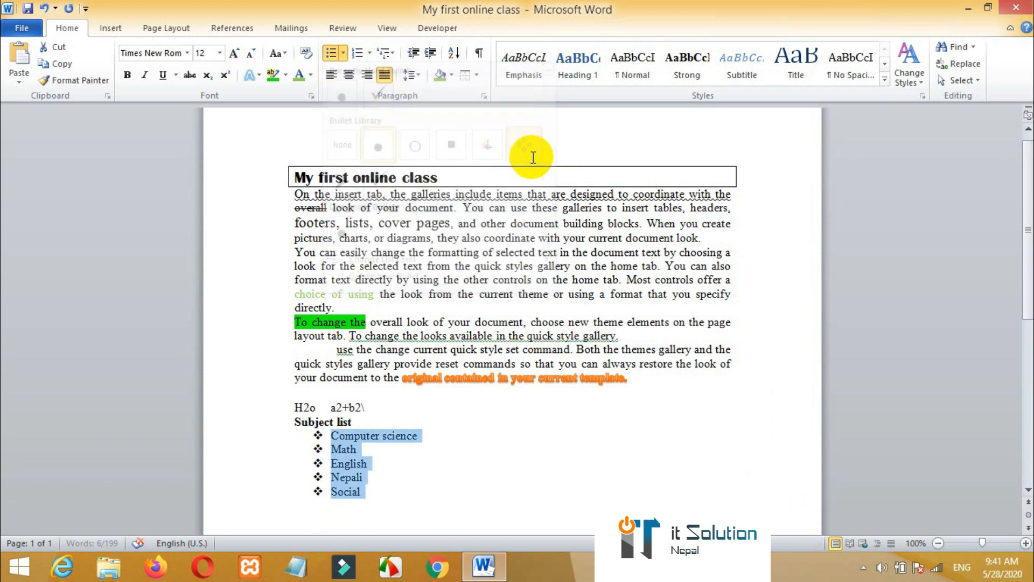
left_click(344, 52)
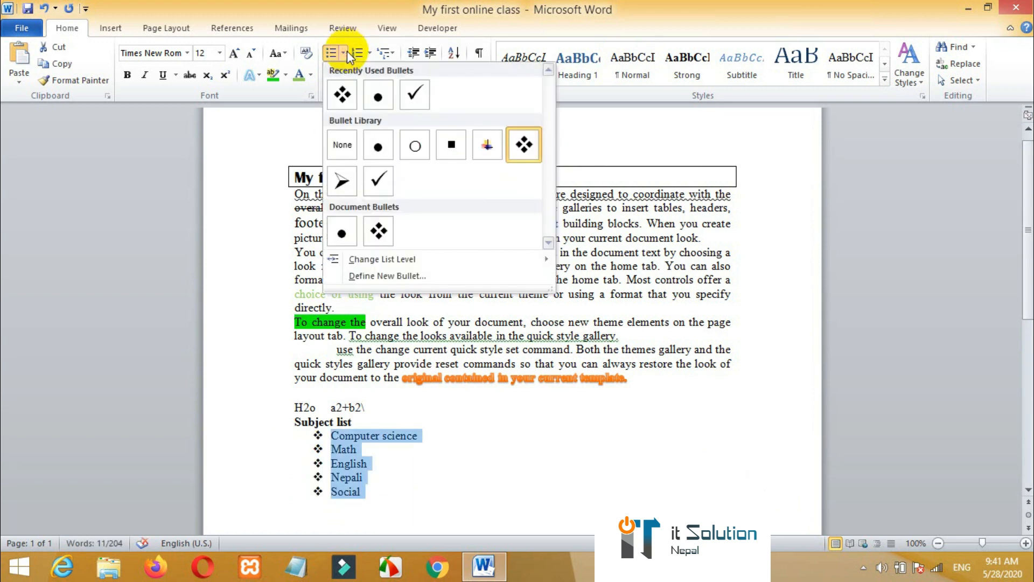
left_click(392, 260)
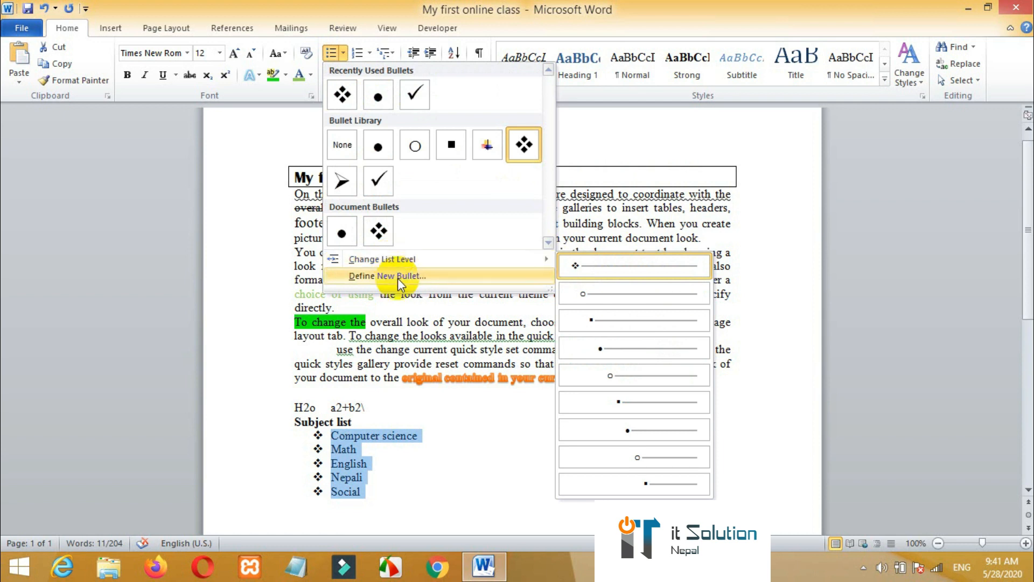
left_click(398, 276)
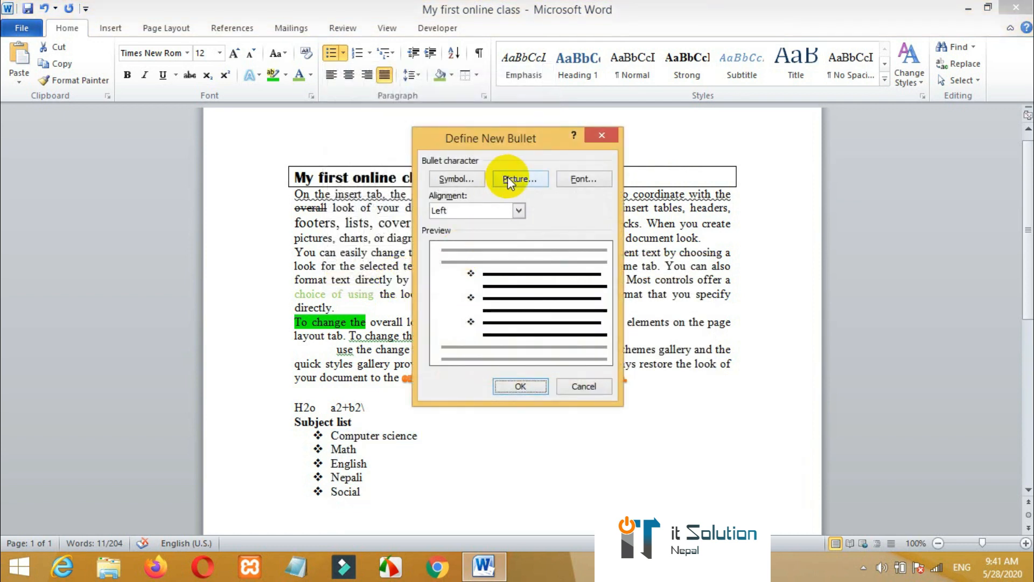
left_click(467, 176)
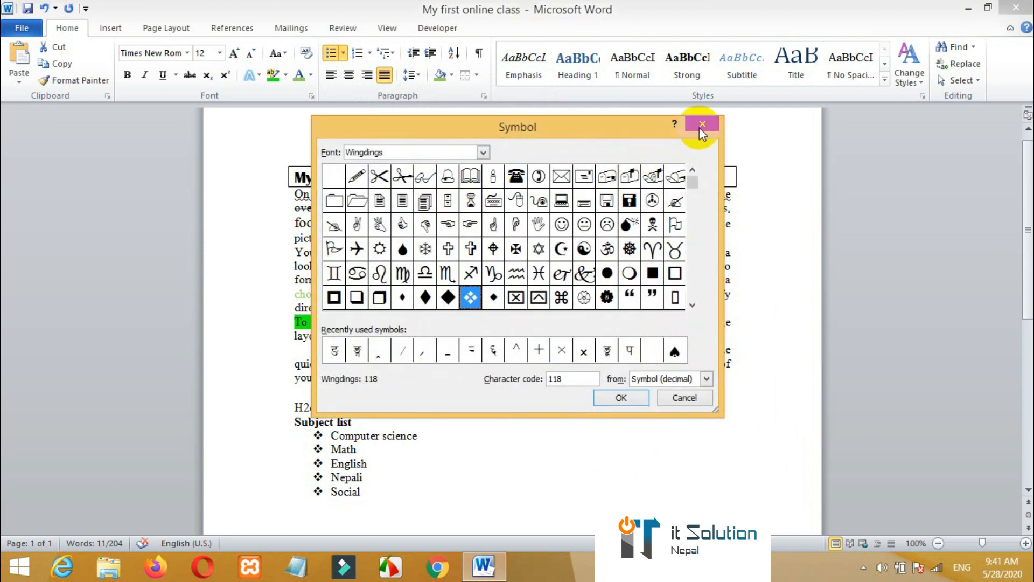
double_click(539, 226)
left_click(528, 384)
left_click(428, 502)
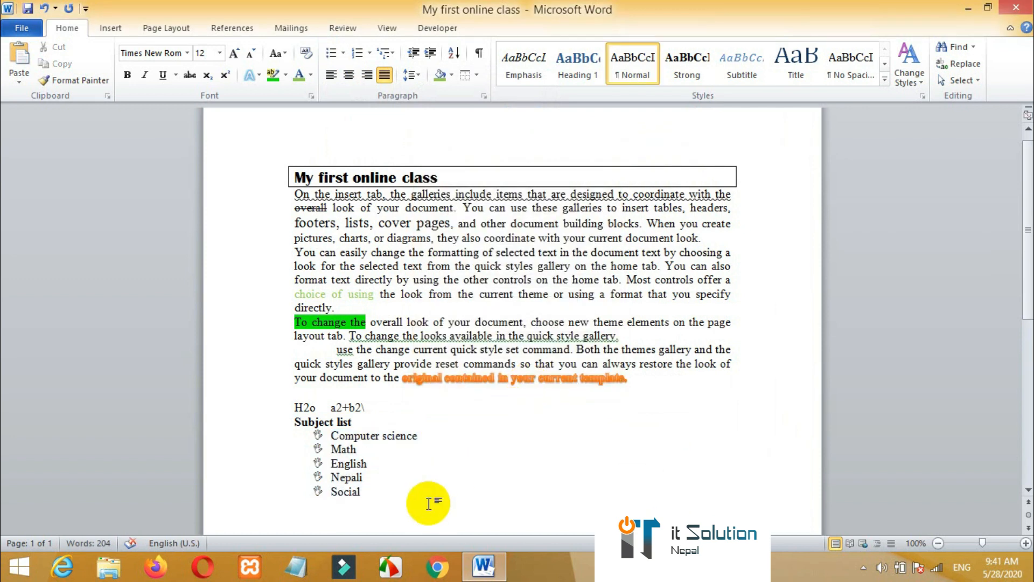
Number the five subjects with the 1., 2., 3. format and change the numbering to the a., b., c. format
left_click_drag(370, 492, 317, 447)
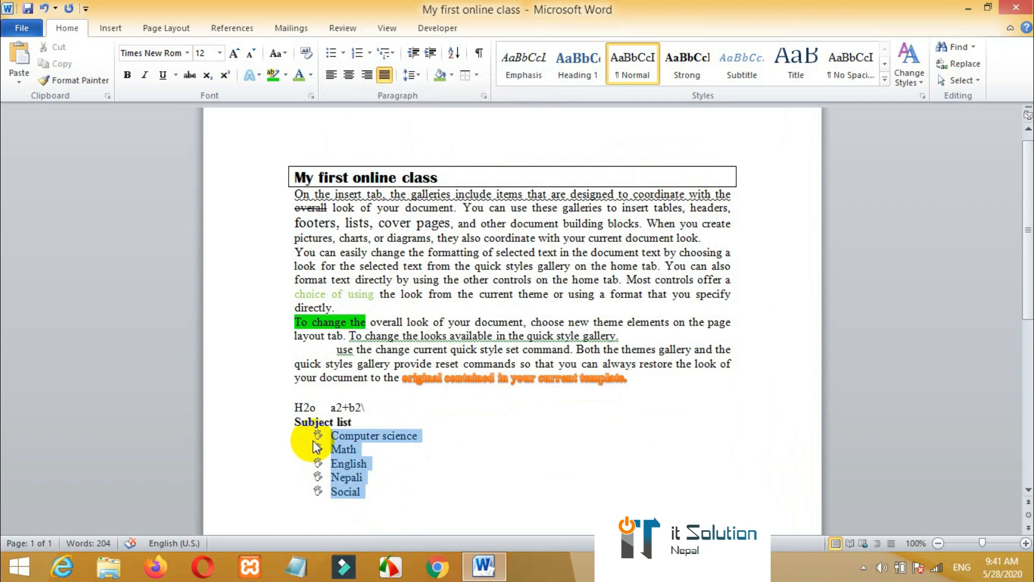
left_click(371, 51)
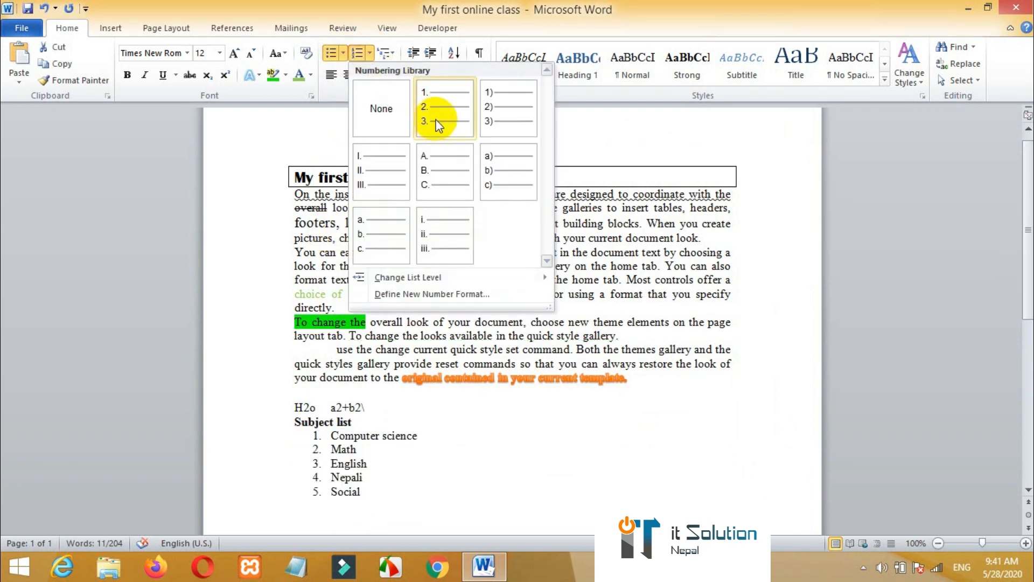
left_click(438, 125)
left_click(393, 50)
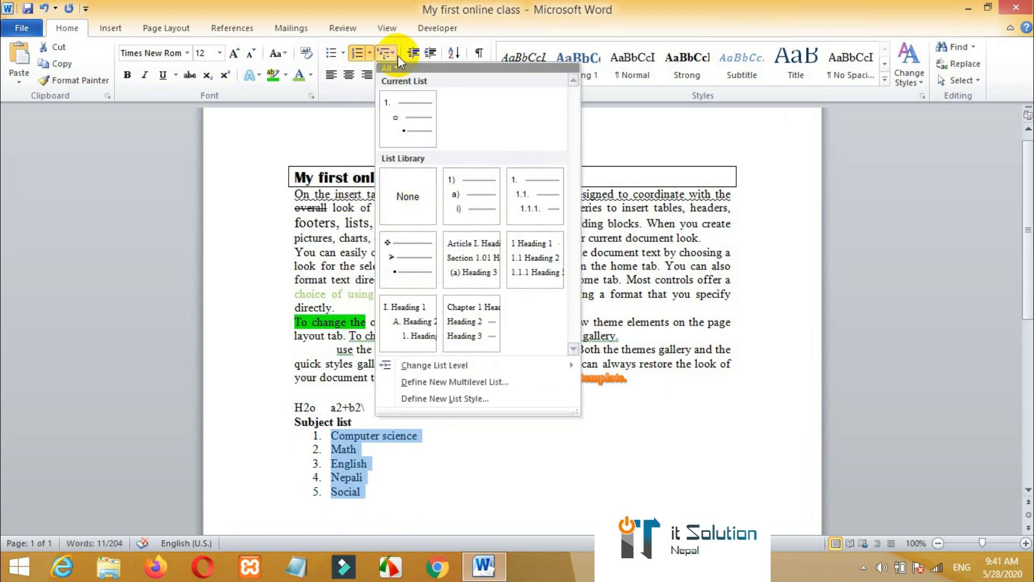
left_click(370, 51)
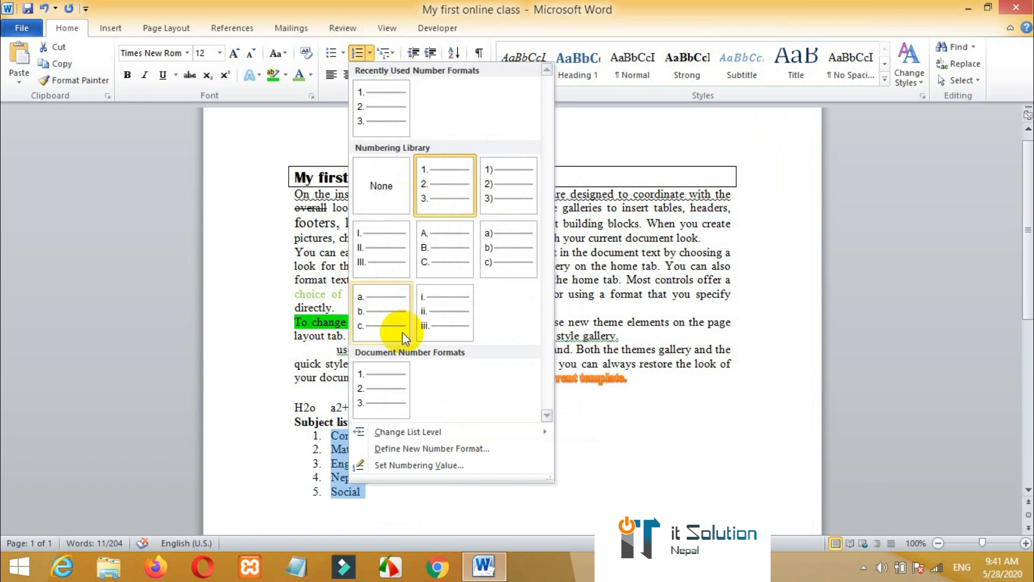
left_click(376, 312)
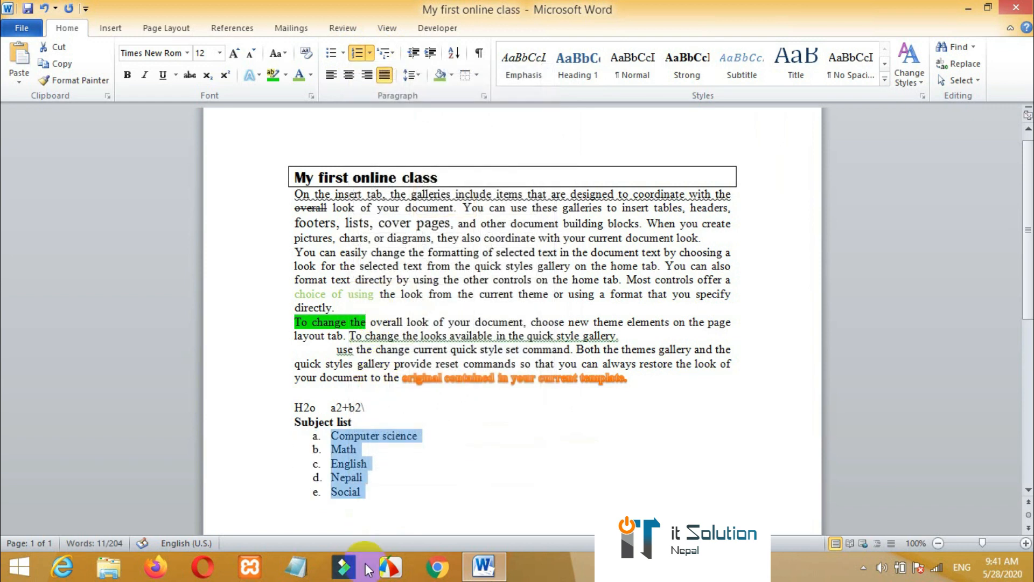
left_click(393, 484)
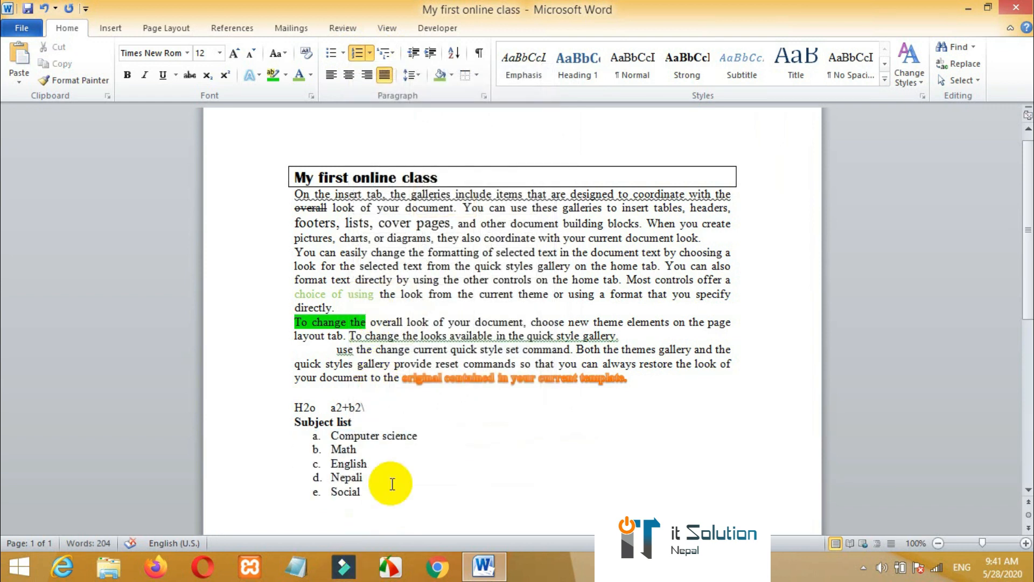
Sort the five subjects by paragraphs as text in ascending order, with no header row, and deselect the list
double_click(392, 491)
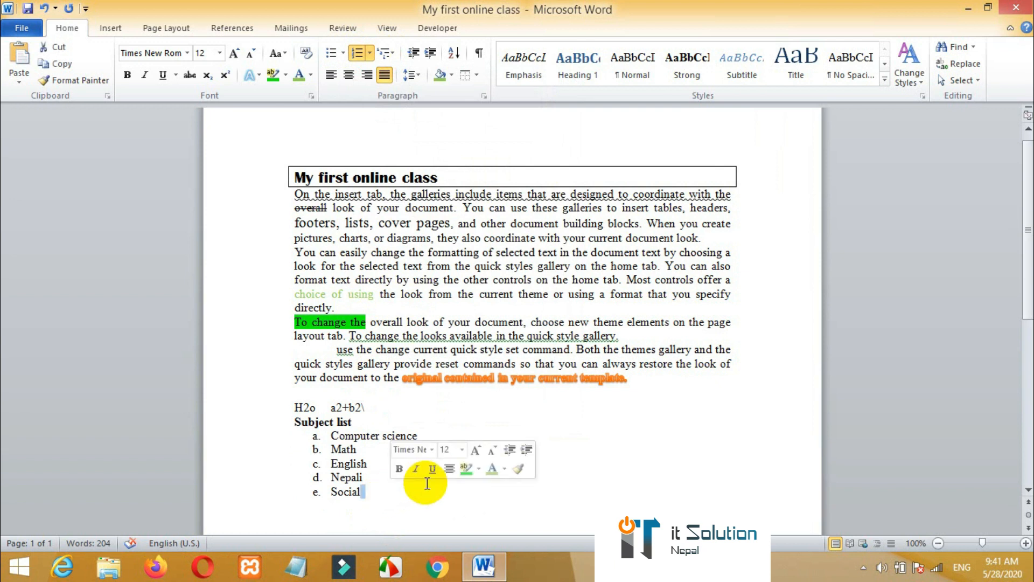
left_click_drag(381, 492, 346, 430)
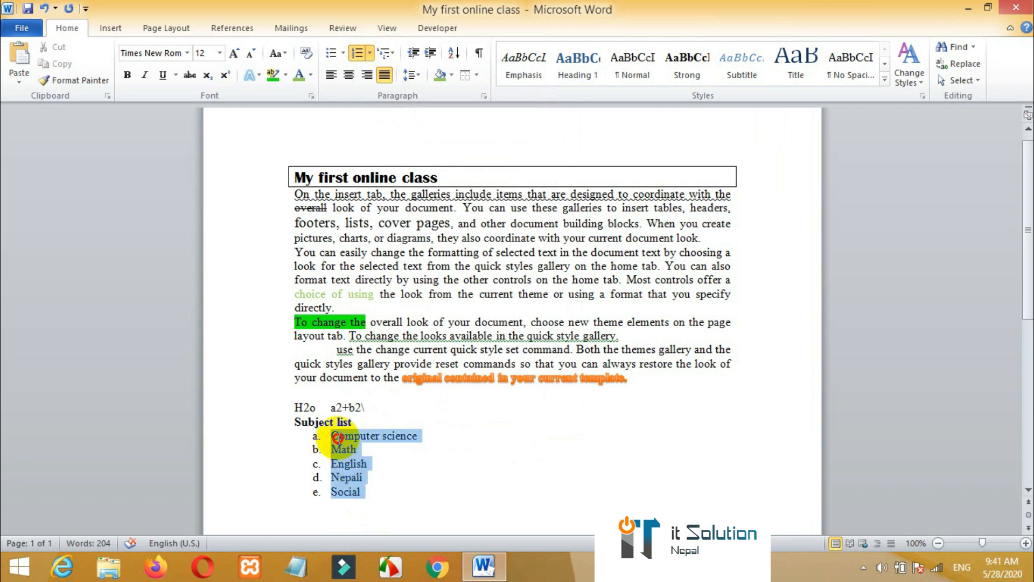
left_click(458, 55)
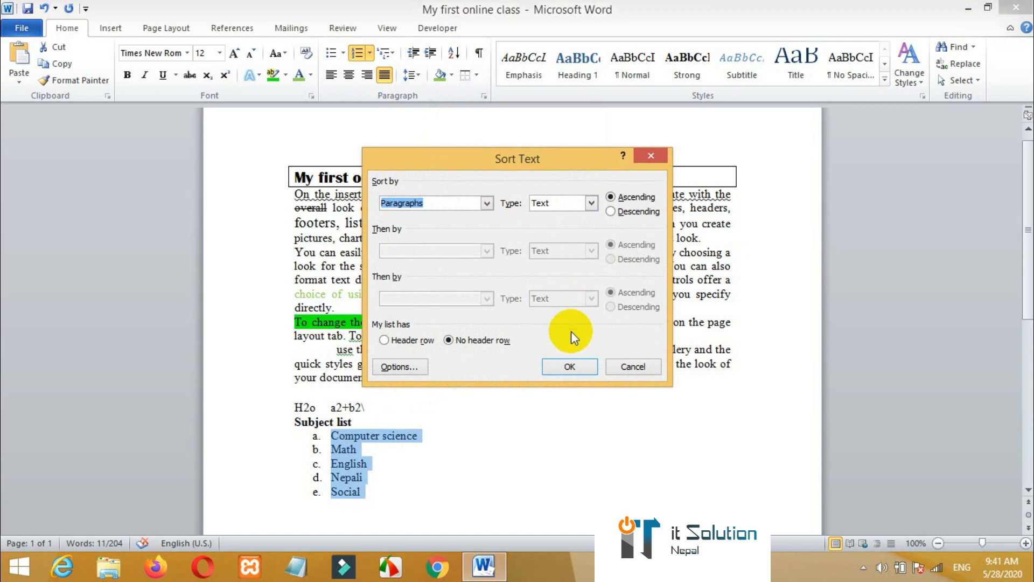
left_click(571, 366)
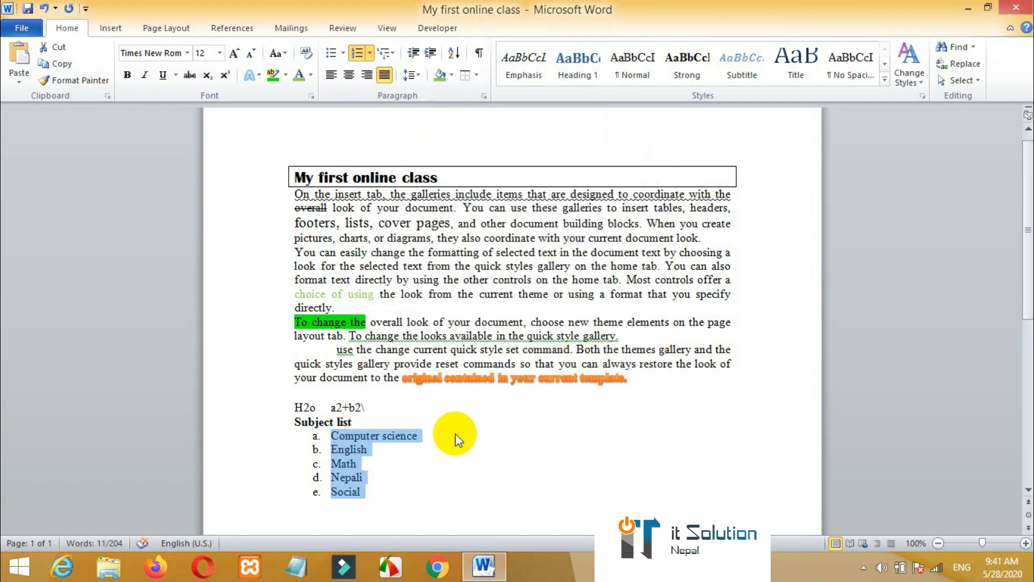
left_click(464, 473)
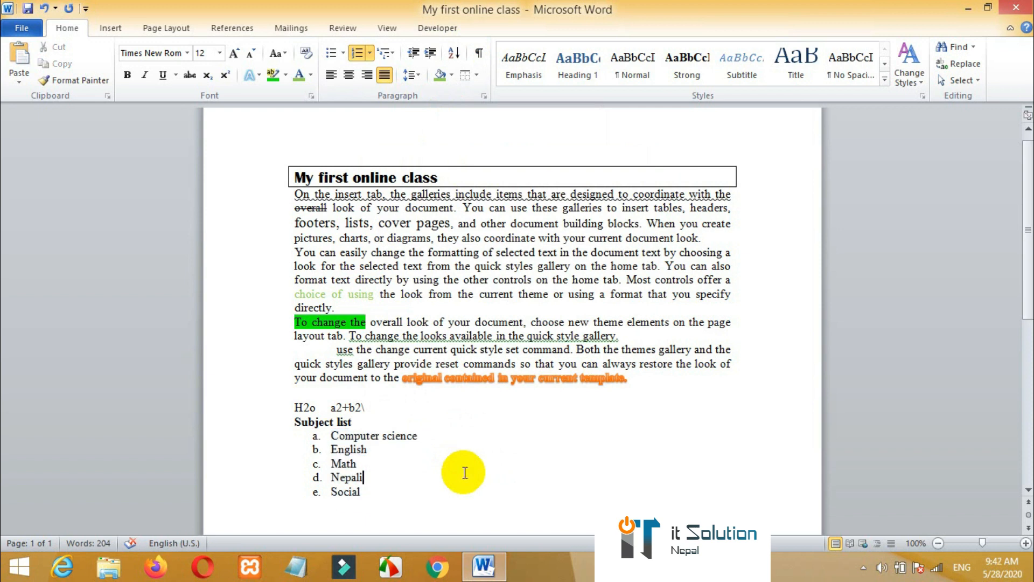
Try the Heading 1, Normal and Subtitle styles on "Subject list" and apply the Title style to it
left_click_drag(355, 423, 301, 424)
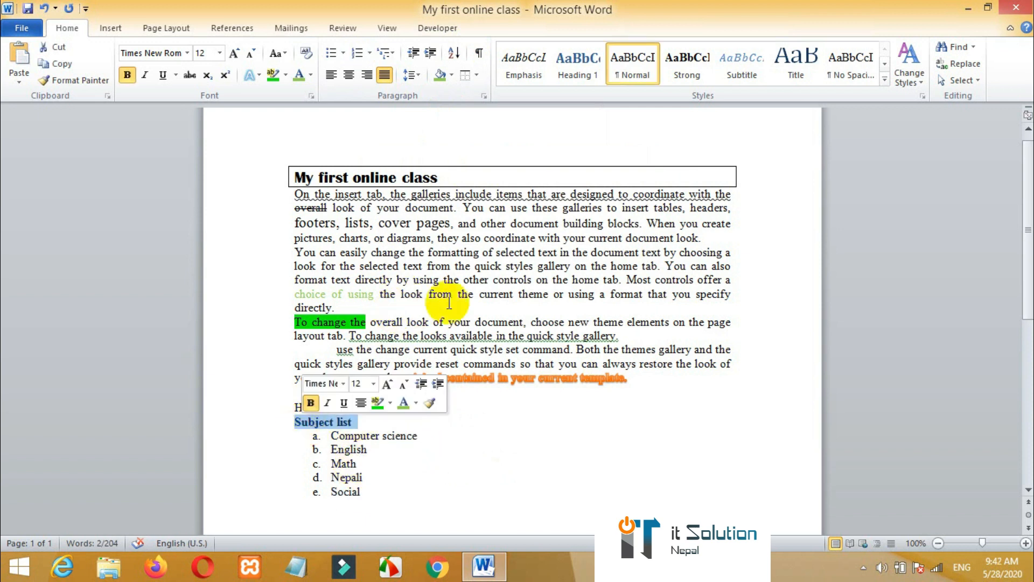
left_click(562, 74)
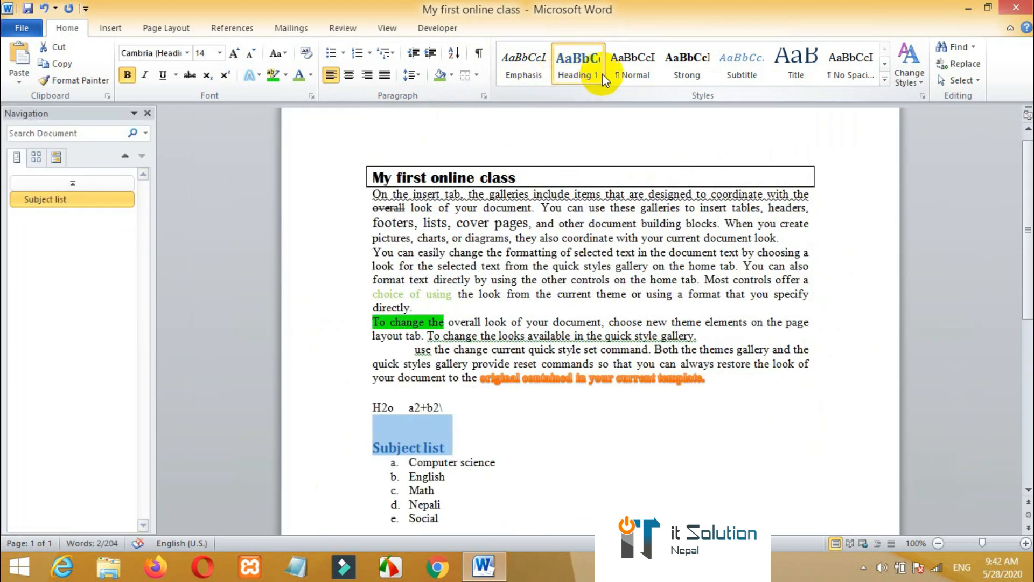
left_click(625, 75)
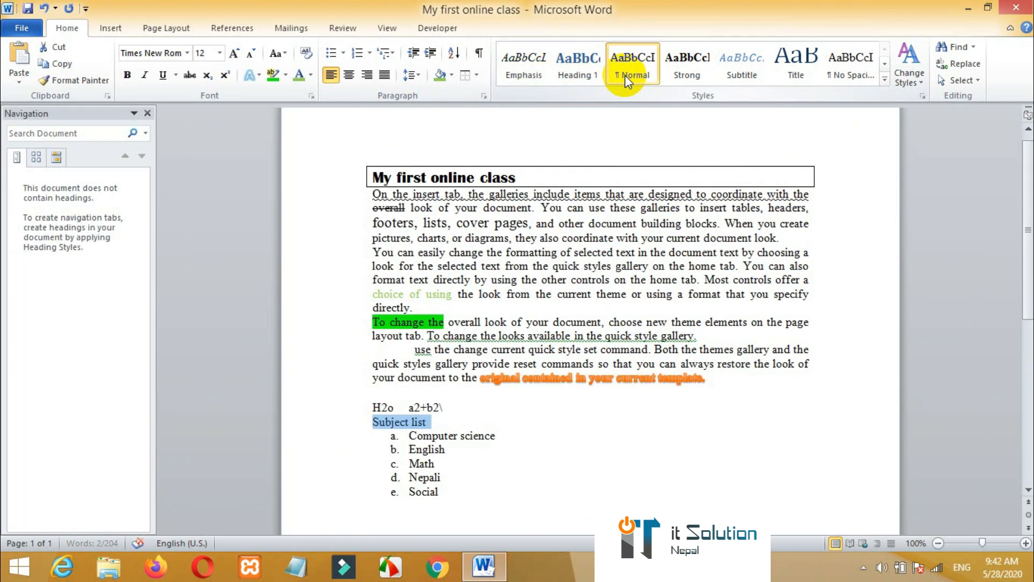
left_click(740, 74)
left_click(801, 64)
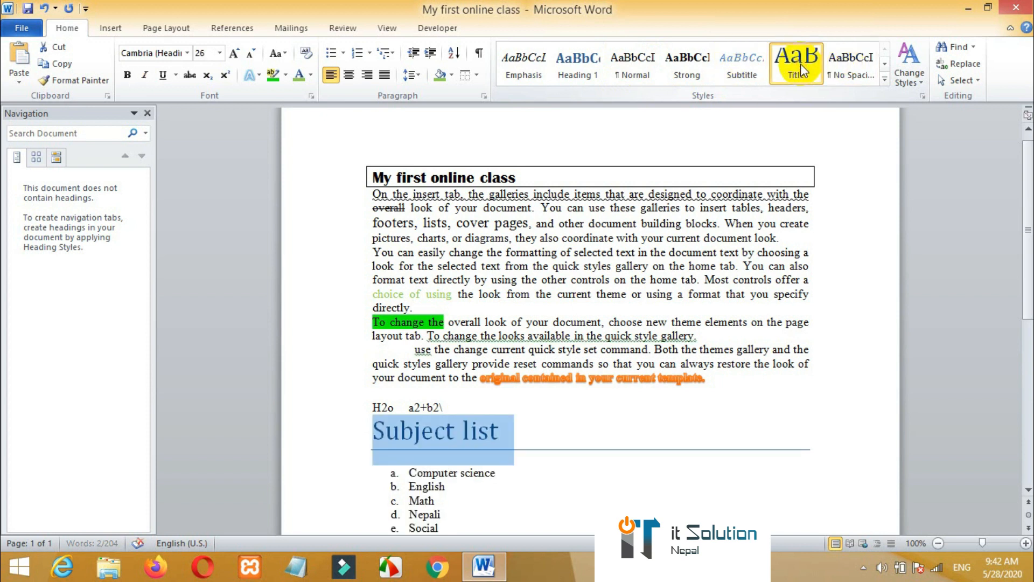
Apply the Subtle Reference style to "Subject list", deselect it, and close the Navigation pane
left_click(884, 80)
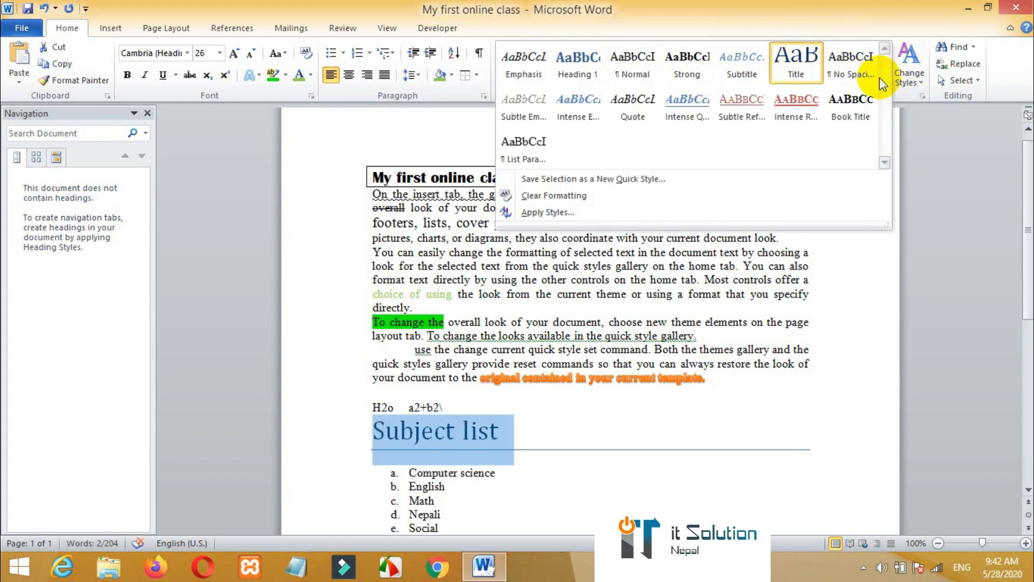
left_click(733, 118)
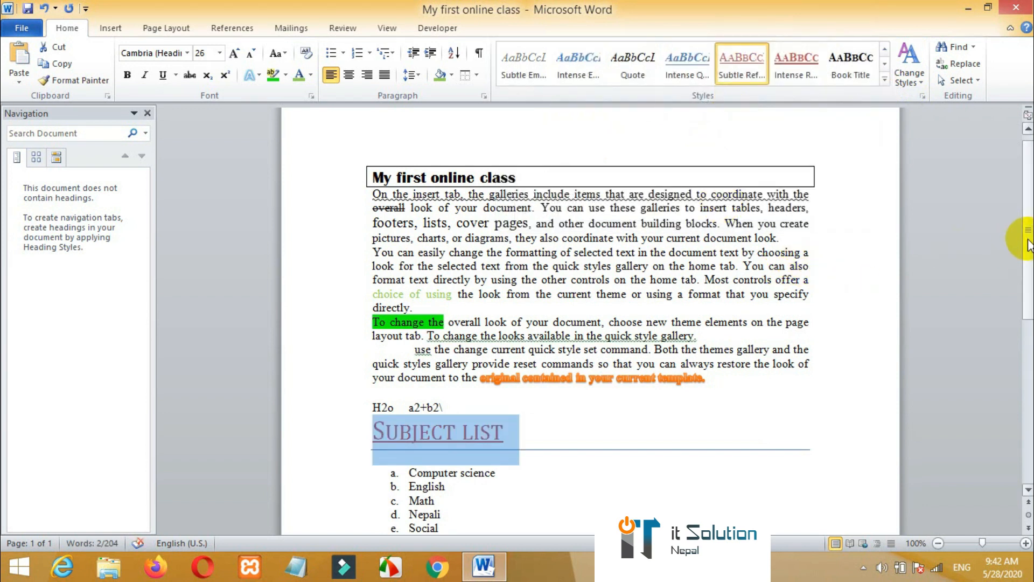
left_click_drag(1028, 242, 1027, 318)
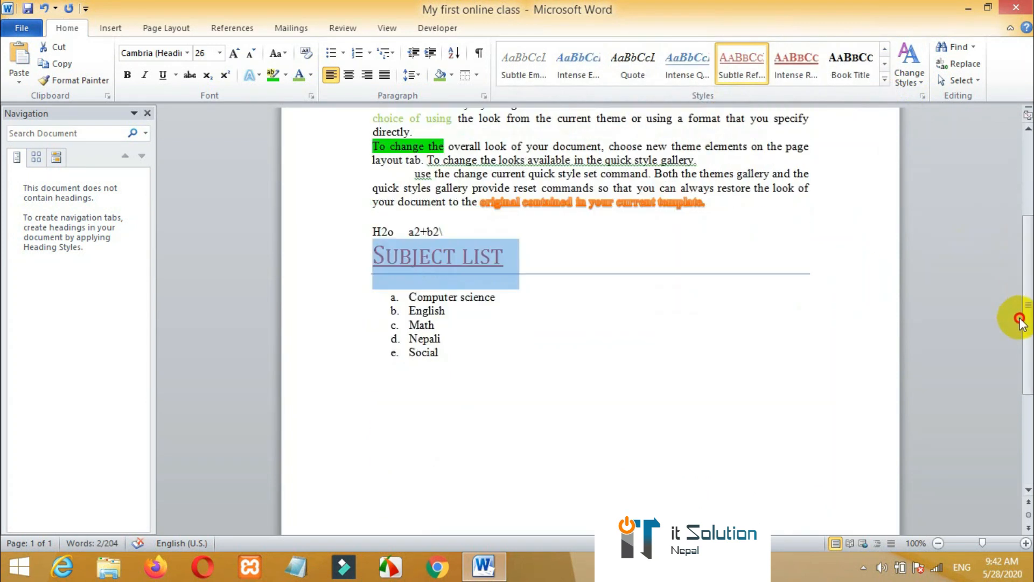
left_click(458, 351)
left_click_drag(1027, 346, 1012, 196)
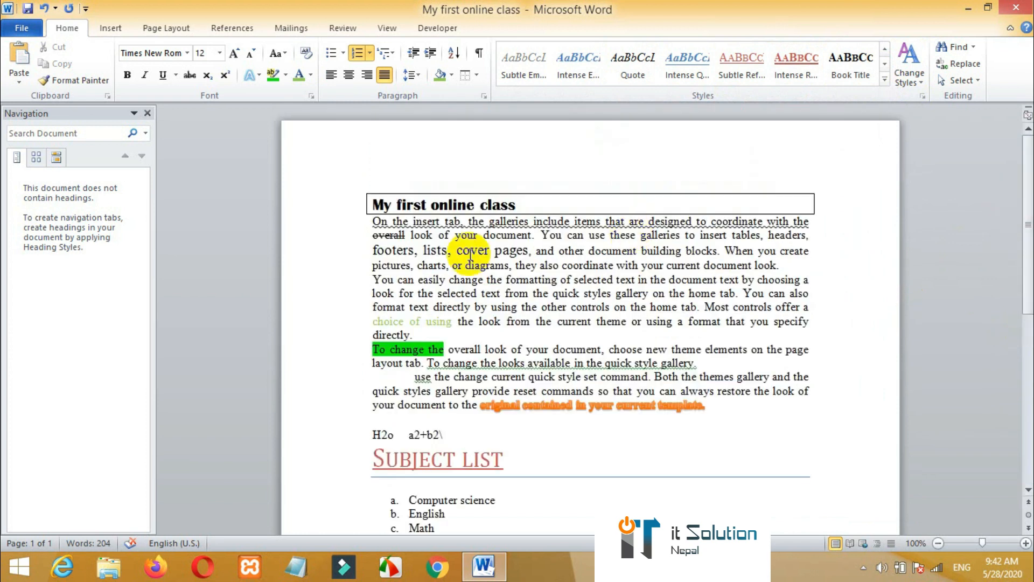
left_click(147, 113)
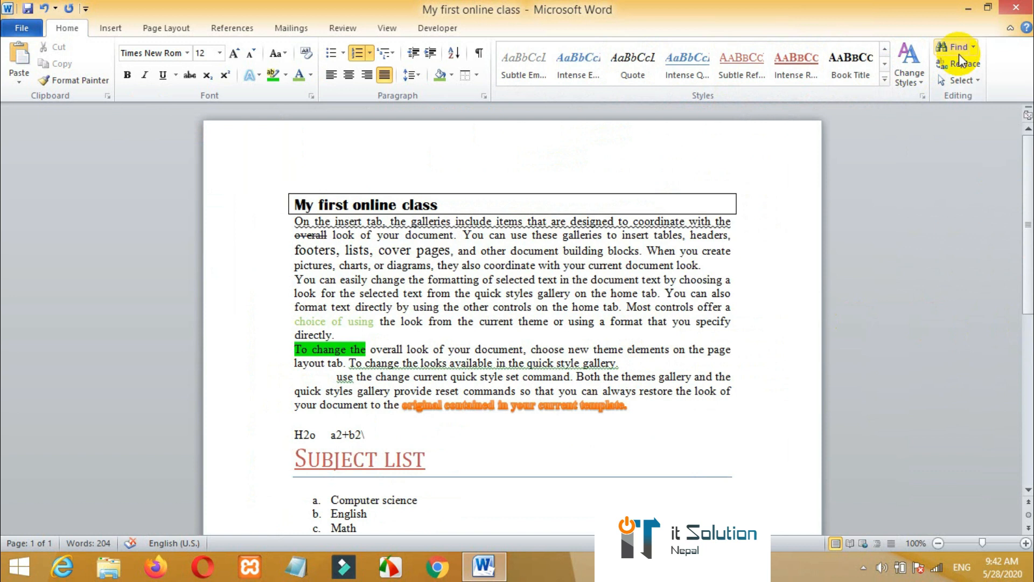
Search the document for "this", change the search text to "the", and go to a match
left_click(456, 294)
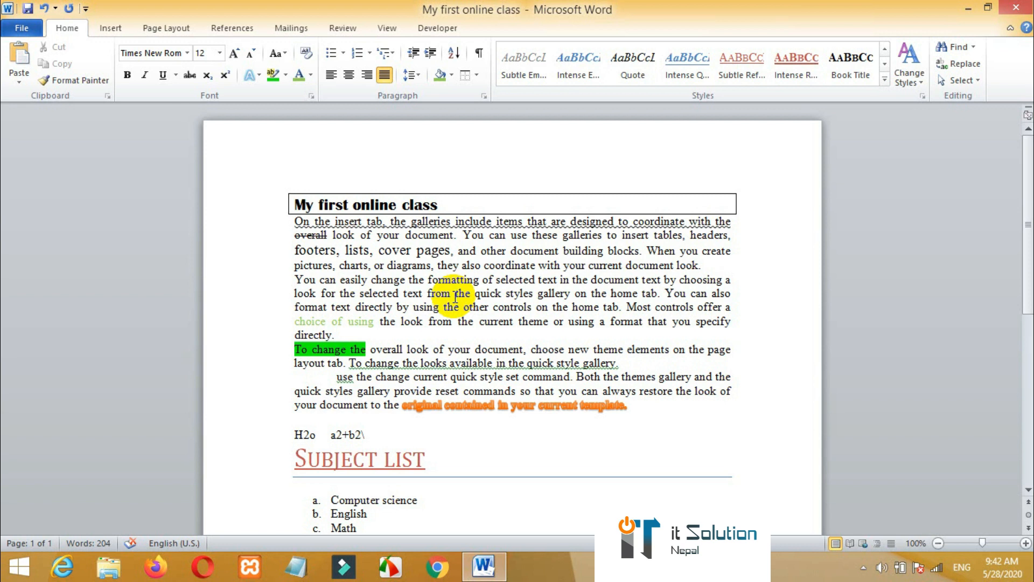
key("ctrl+f")
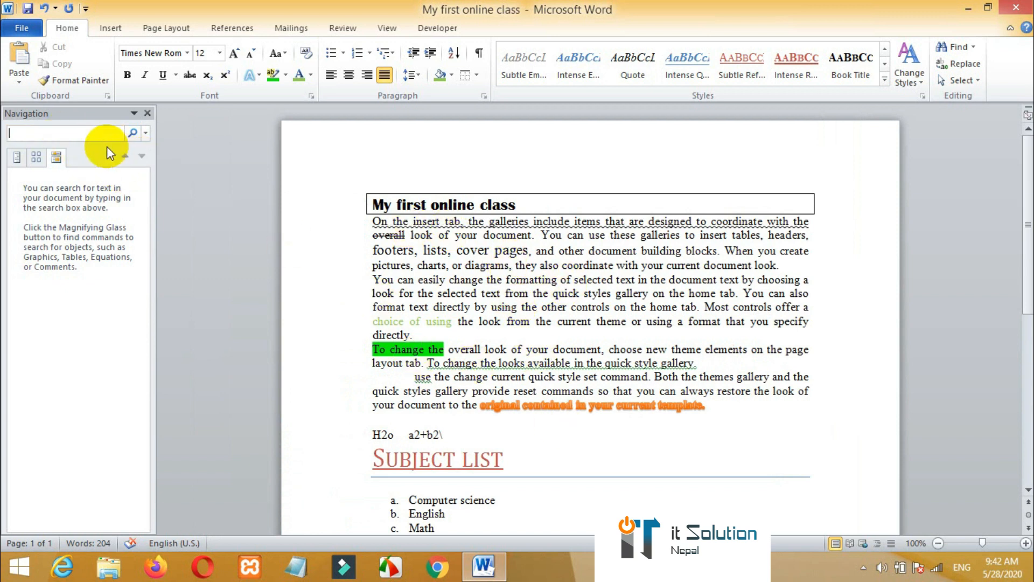
type("th")
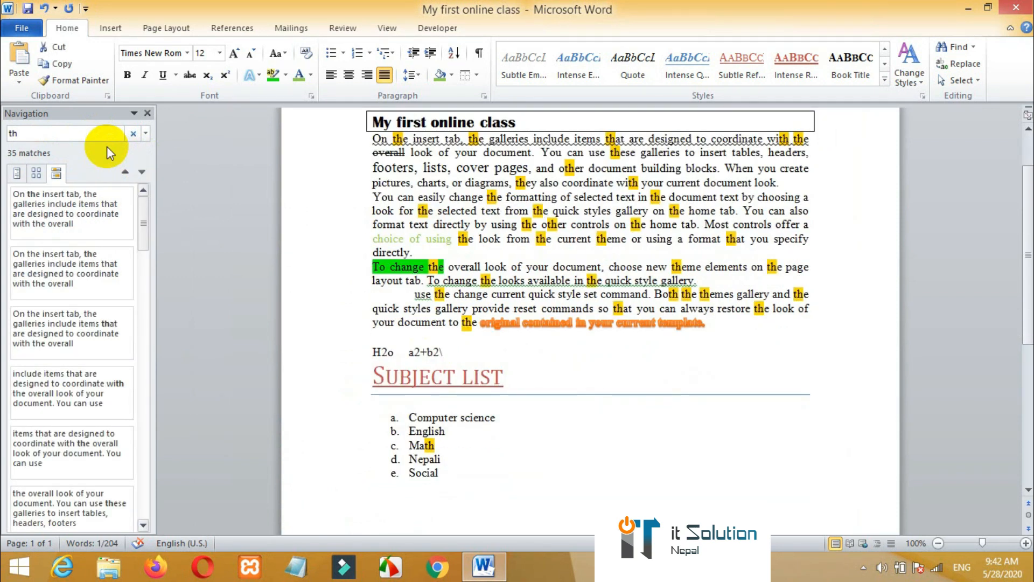
type("is")
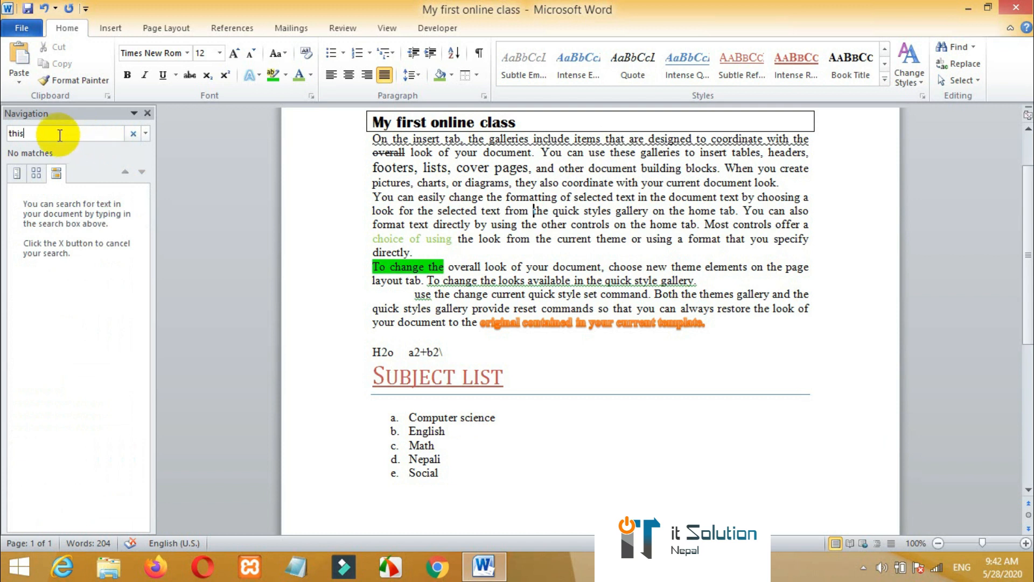
key("BackSpace")
key("BackSpace")
type("e")
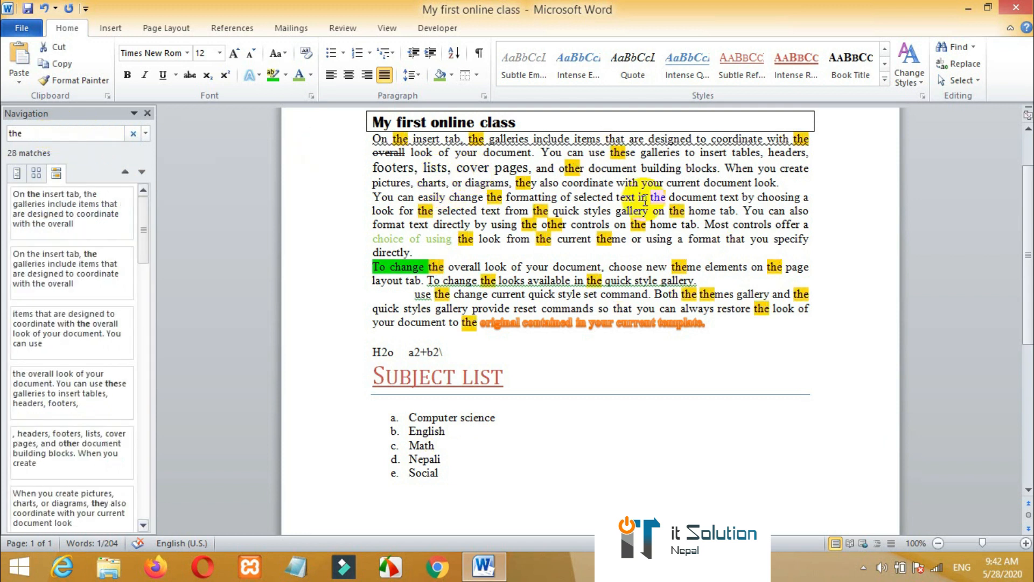
key("Return")
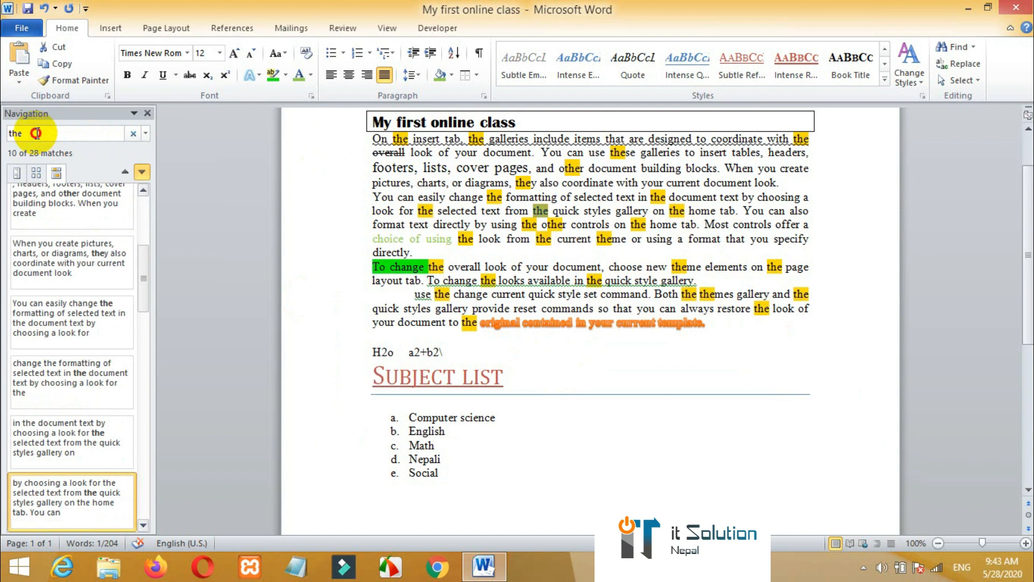
Search the document for "math" instead
left_click(9, 133)
double_click(9, 134)
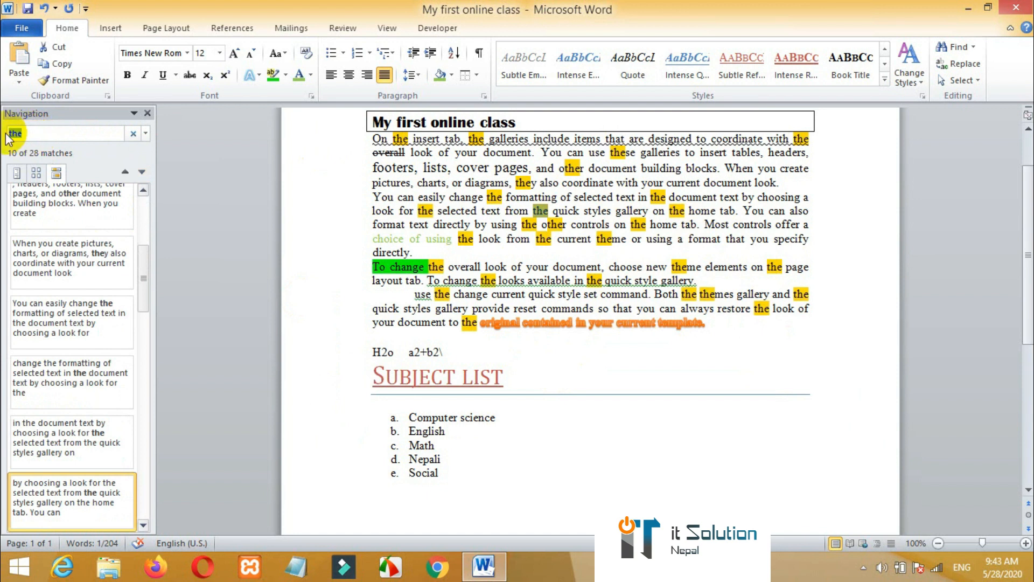
type("math")
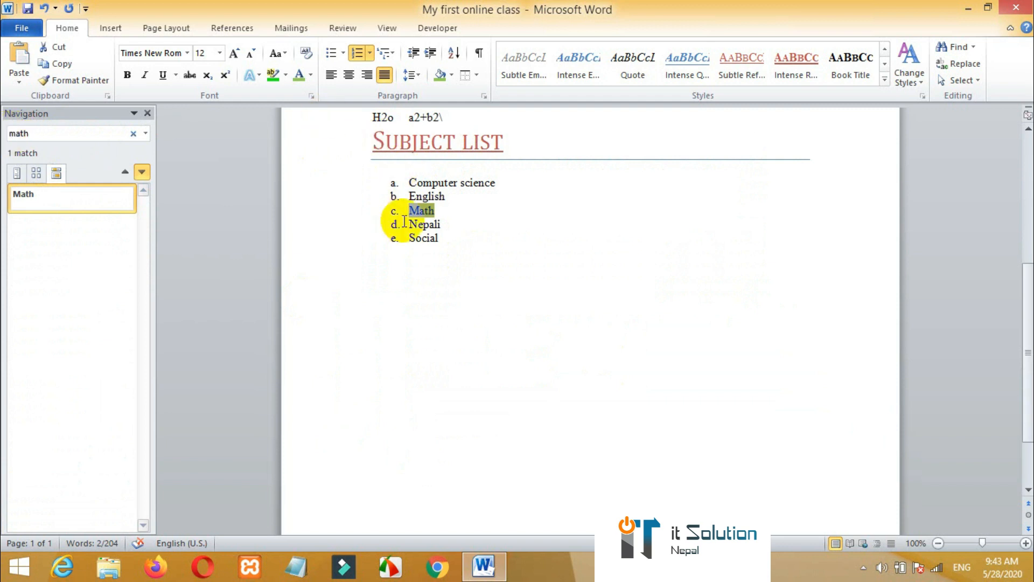
Deselect the "Math" match by placing the cursor in the body text, and close the Navigation pane
left_click_drag(1027, 358, 1027, 205)
left_click(609, 330)
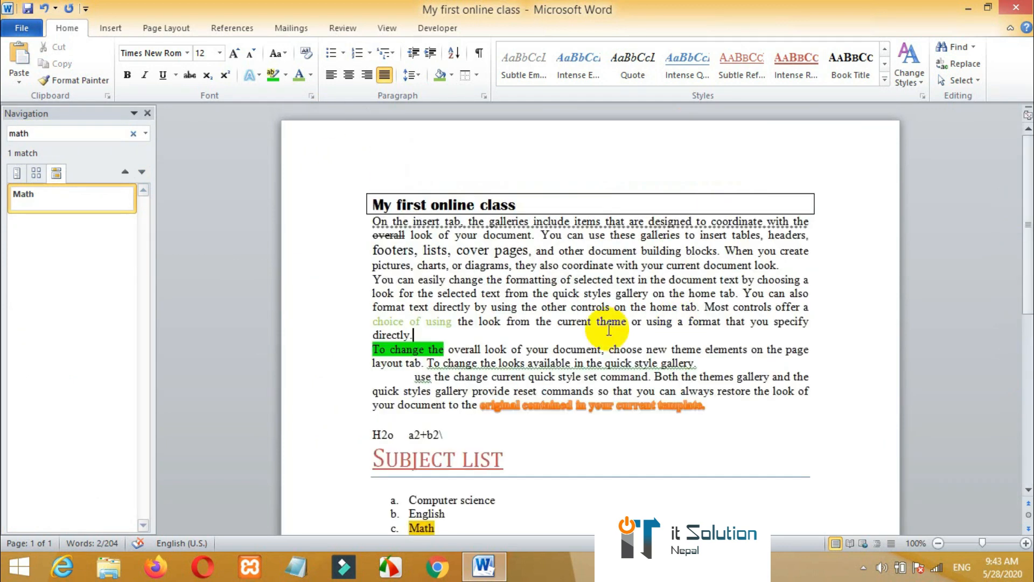
left_click(150, 115)
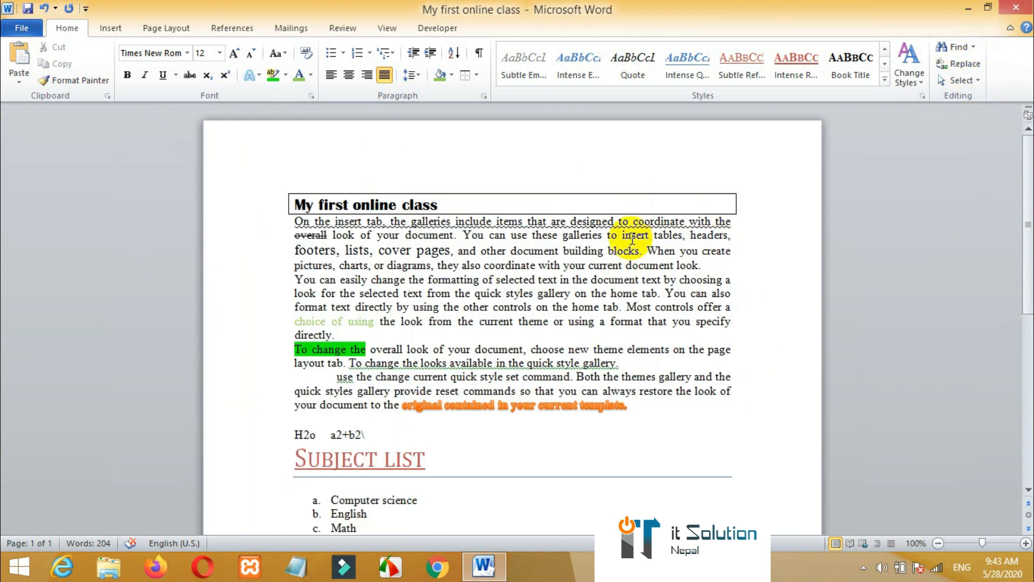
Replace all occurrences of "math" with "population" in the document and close Find and Replace
key("ctrl+h")
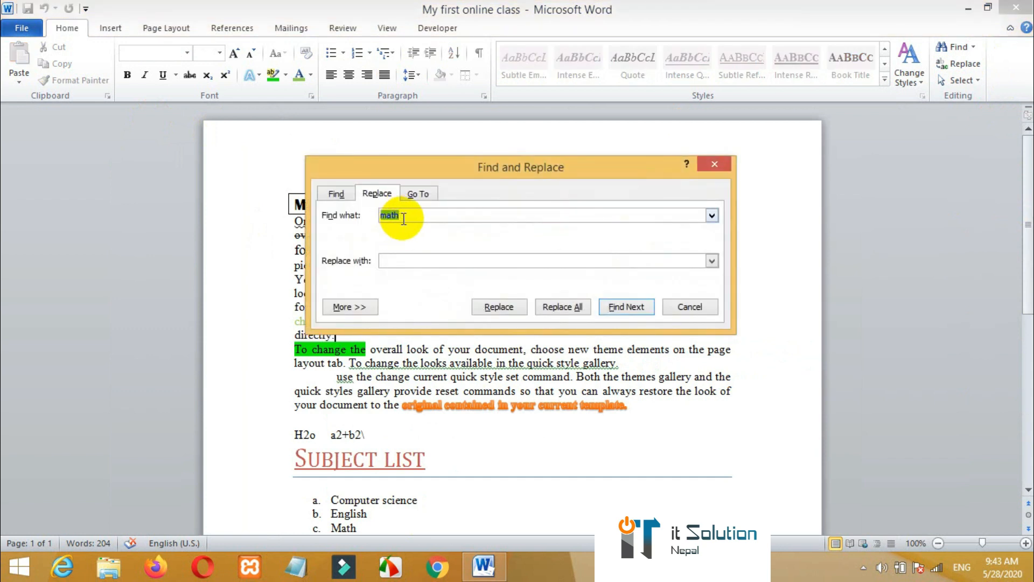
left_click(397, 262)
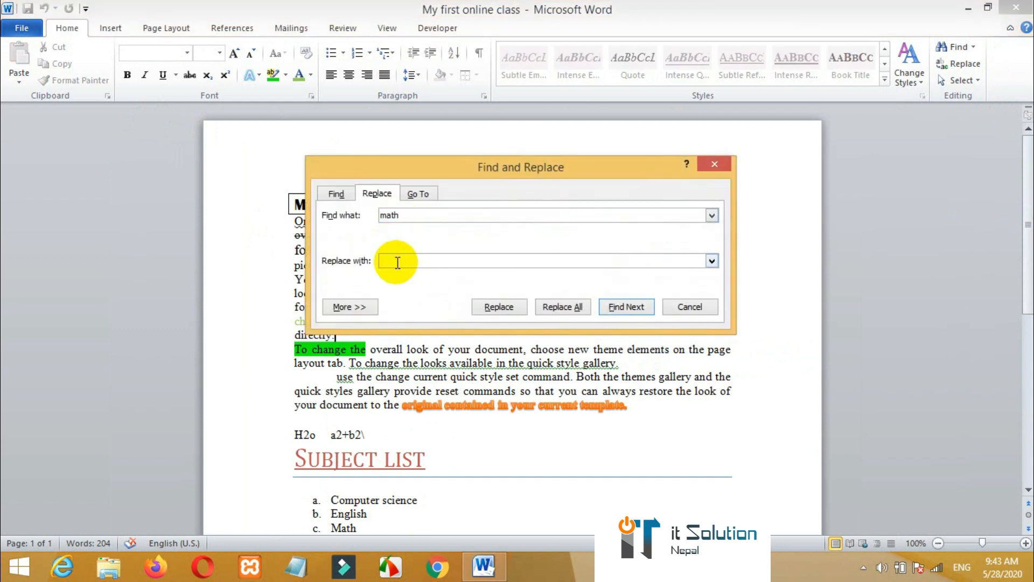
type("population")
left_click(569, 303)
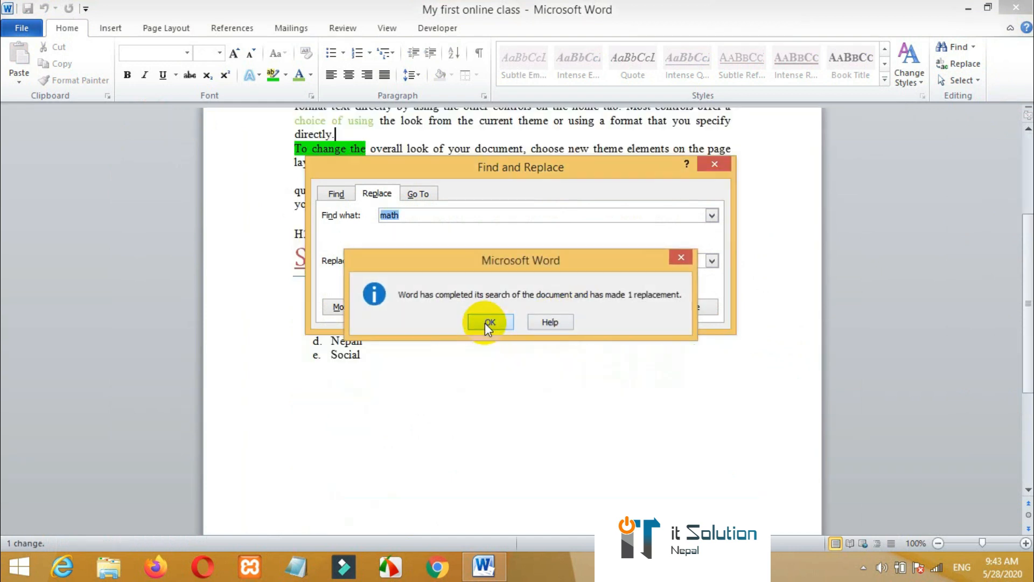
left_click(487, 322)
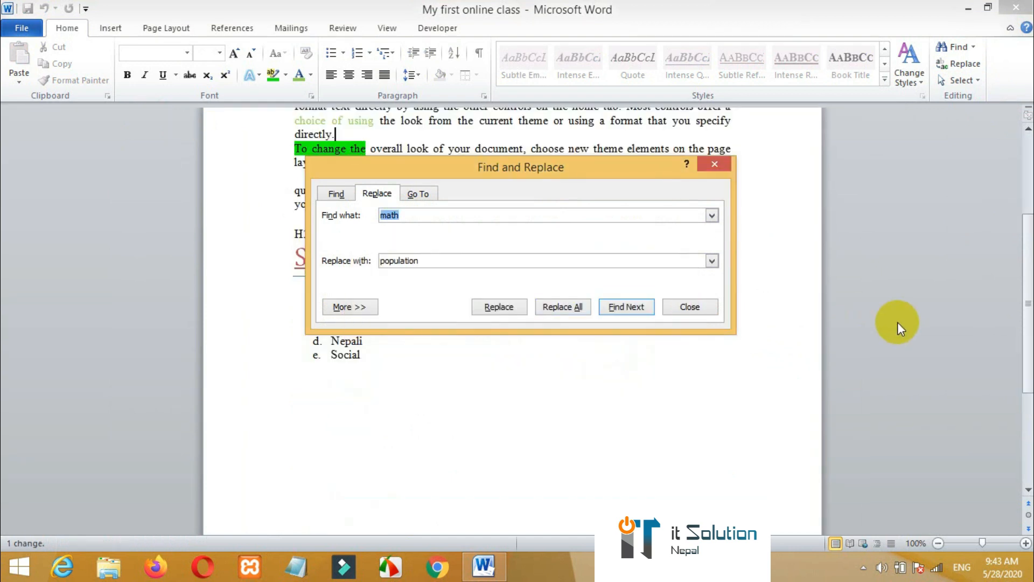
left_click(714, 164)
scroll(1026, 259, "down", 1)
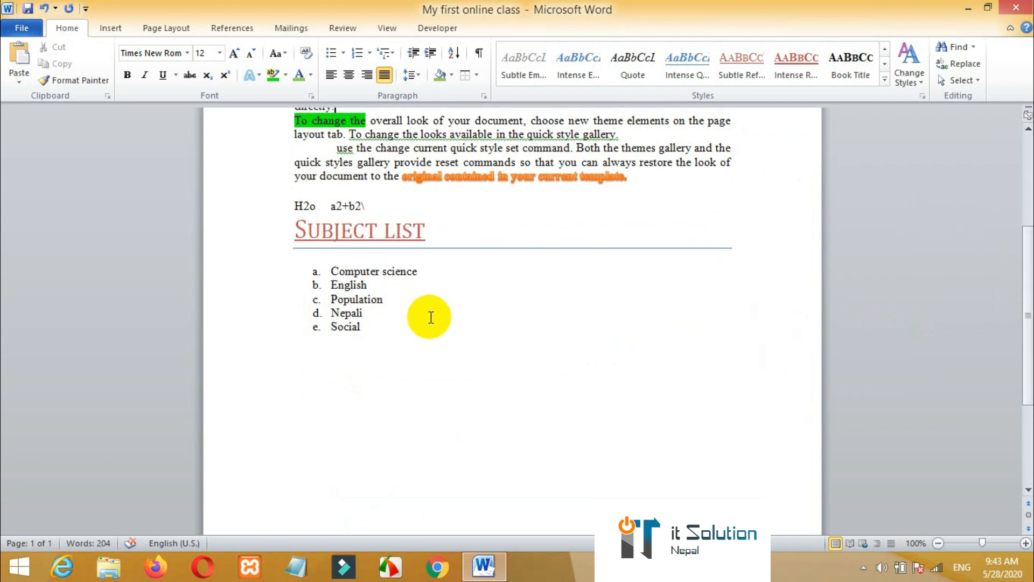
Below the subject list, add the lines "Short cut key", Copy=ctrl+c, Paste=ctrl+v, Cut=ctrl+x, Find=ctrl=ctrl+f, Replace=ctrl+h, Undo=ctrl+z and Redo=ctrl+y
left_click(349, 301)
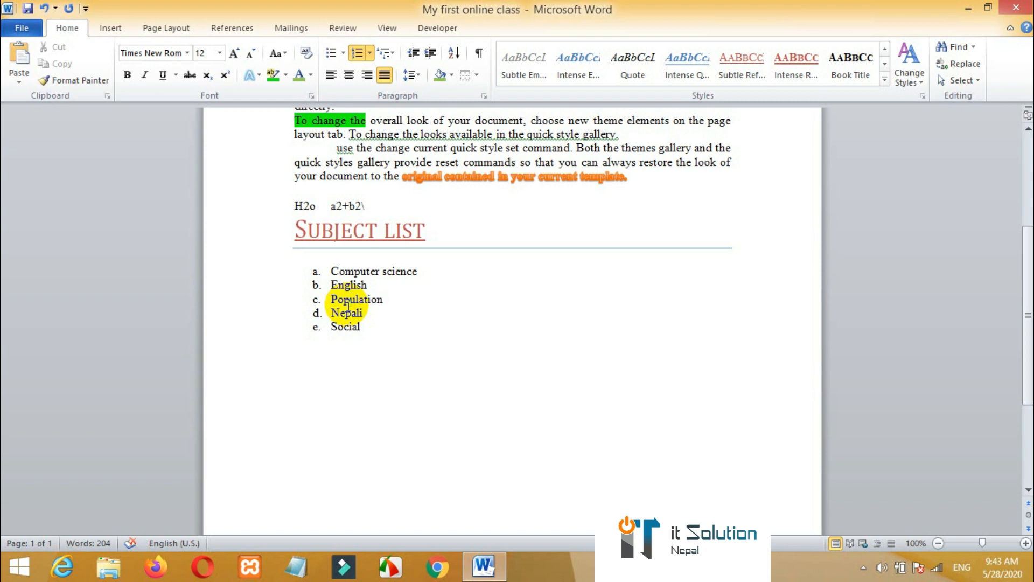
left_click(347, 344)
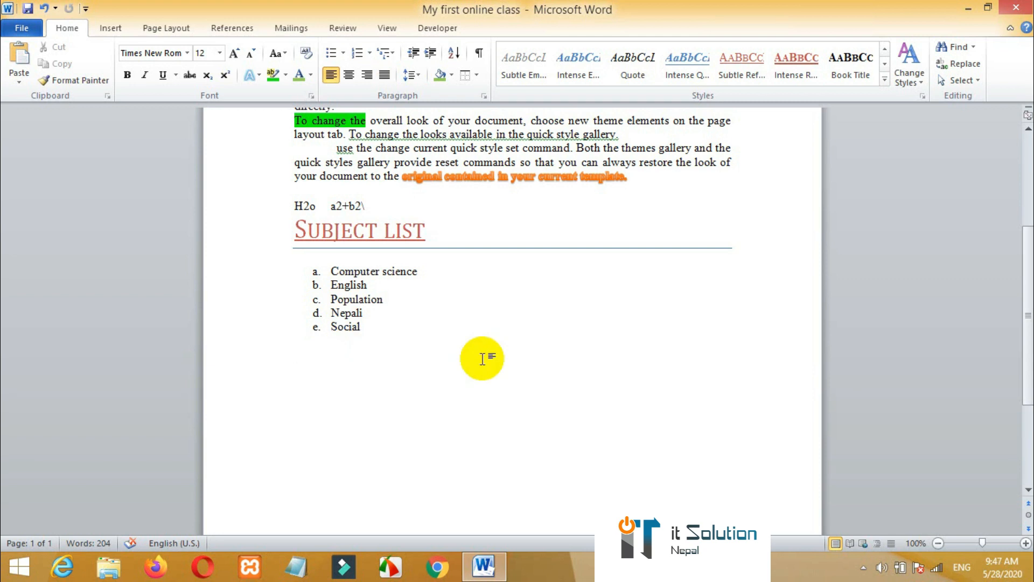
type("Short cut key Copy=ctrl+c Paste=ctrl+v Cut=ctrl+x Find=ctrl=ctrl+f Replace=ctrl+h Undo=ctrl+z Redo=ctrl+y")
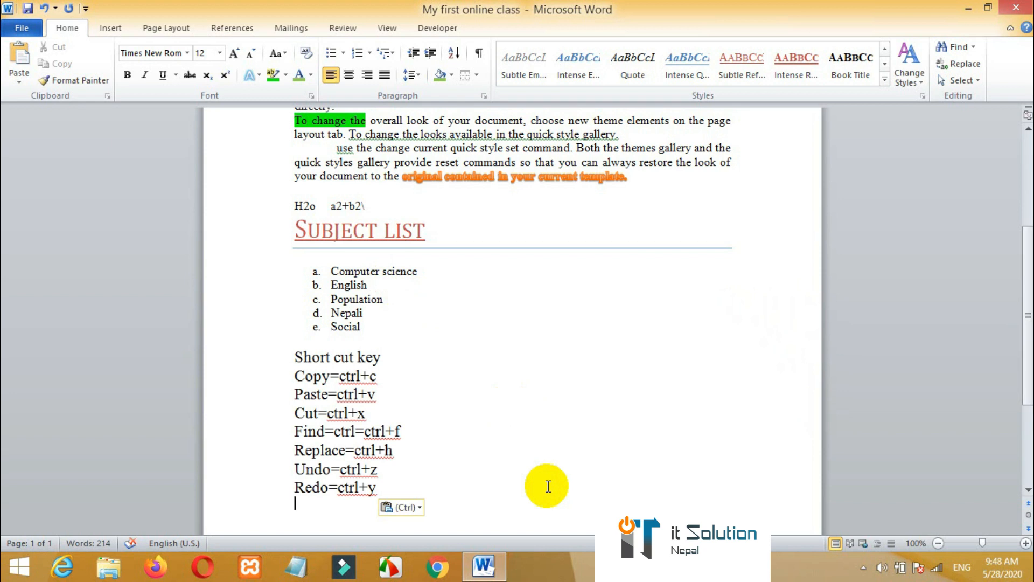
Copy "science" from "Computer science", paste it after "Social", and remove the numbering of the extra empty list item
left_click(388, 271)
left_click_drag(388, 271, 426, 273)
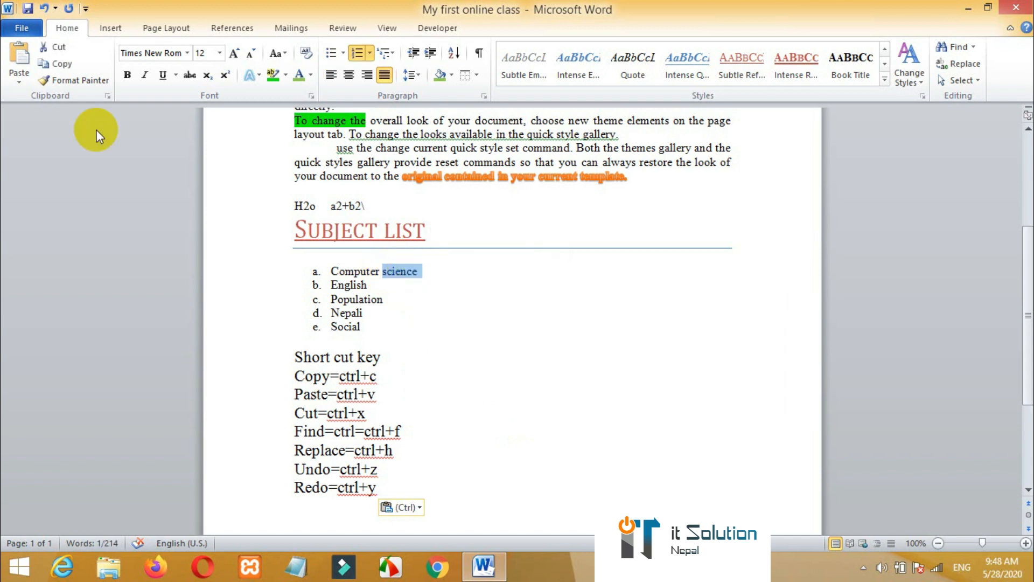
key("ctrl+c")
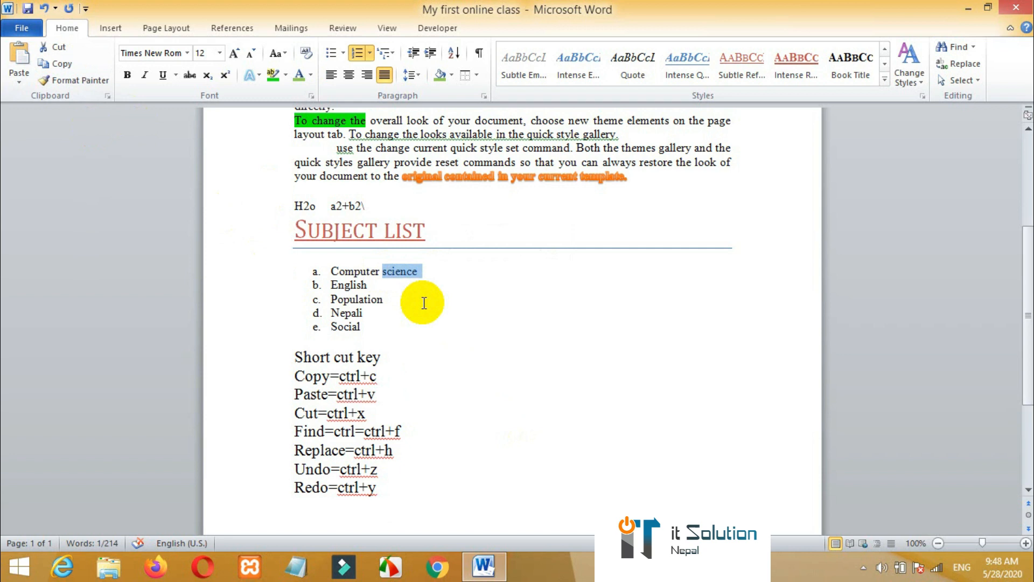
left_click(365, 327)
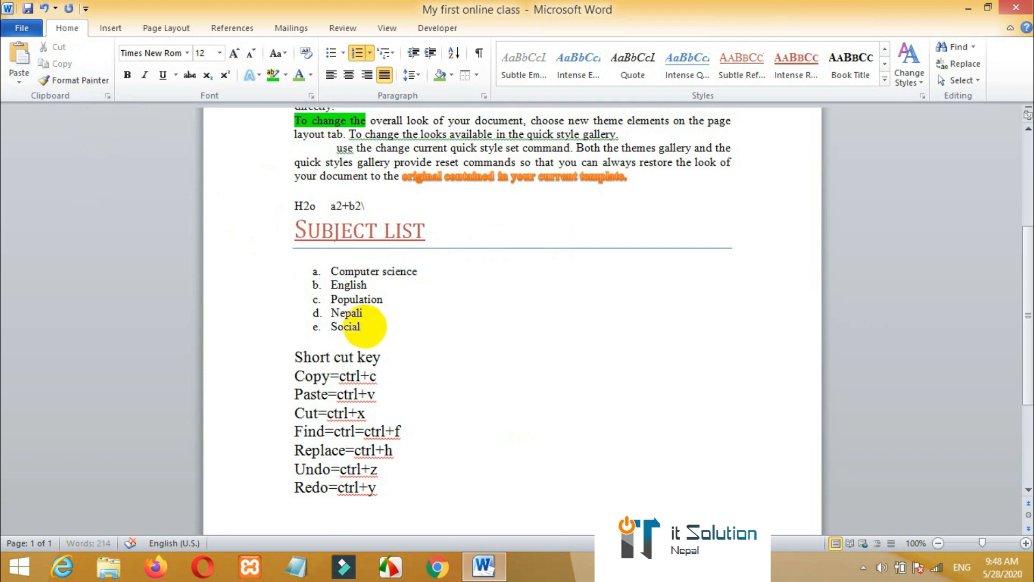
key("ctrl+v")
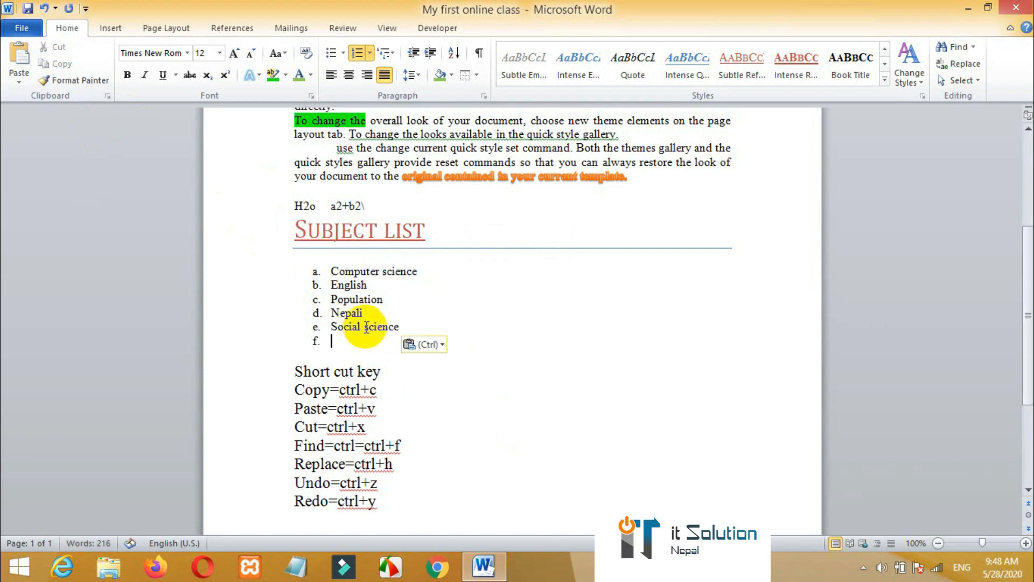
key("BackSpace")
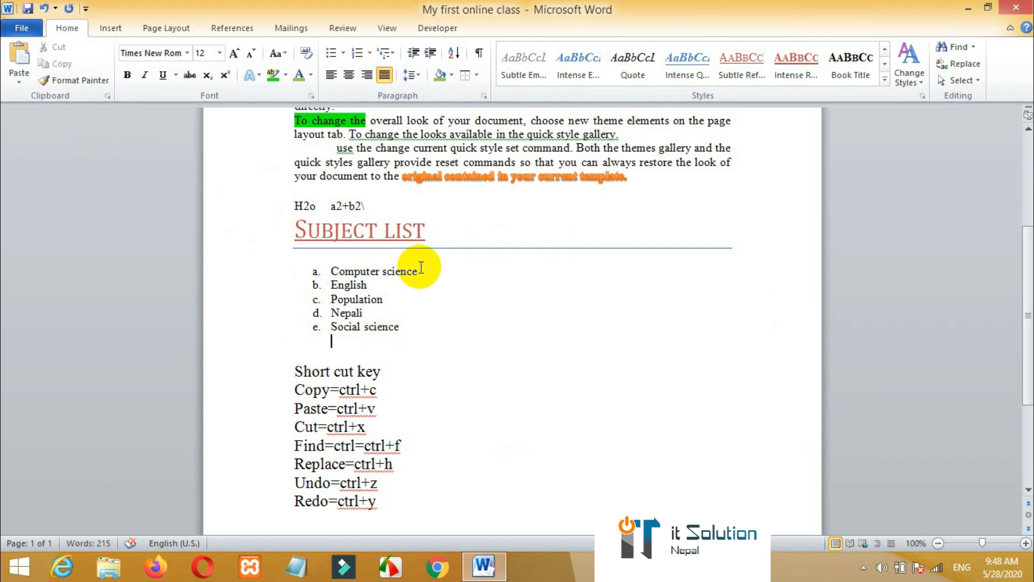
Try moving "science" from "Computer science" to the end of "Nepali", and undo both edits
left_click_drag(418, 271, 403, 273)
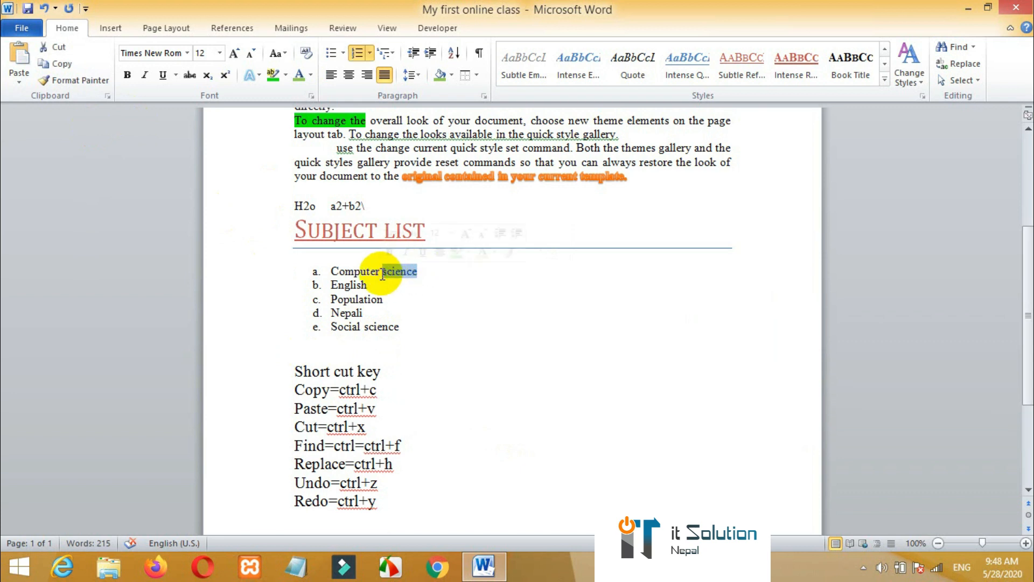
key("BackSpace")
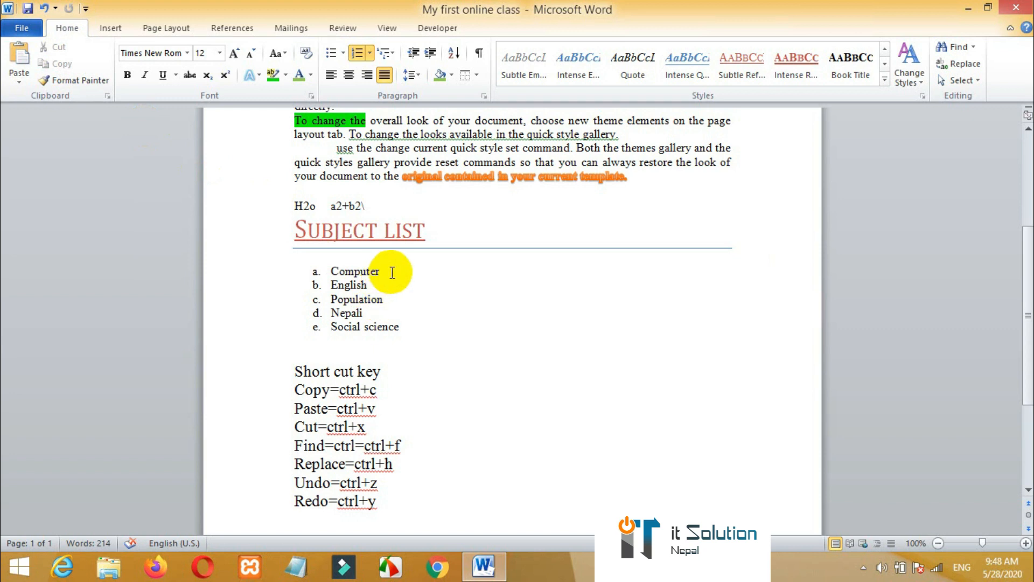
left_click(381, 315)
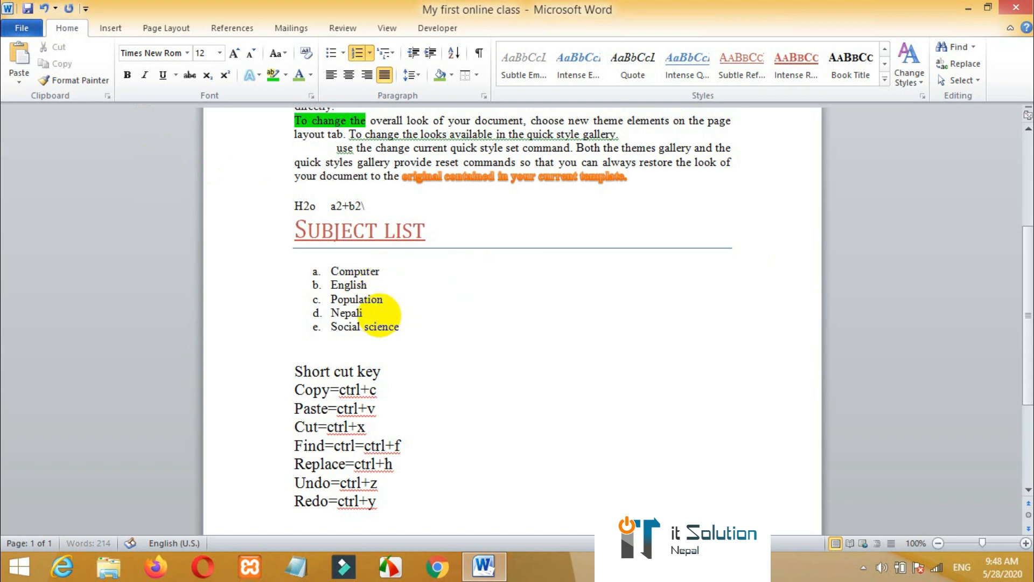
key("ctrl+v")
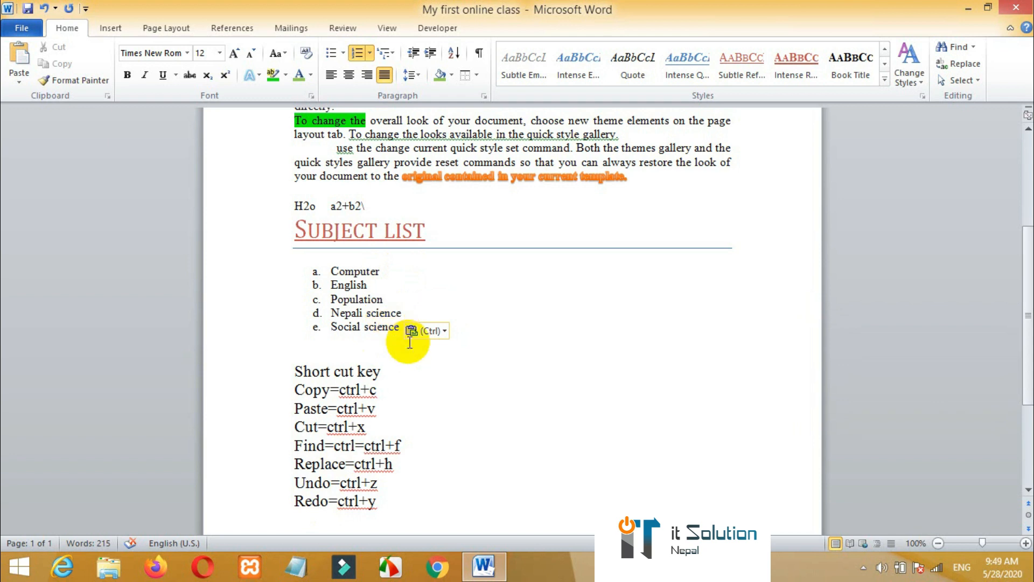
key("ctrl+z")
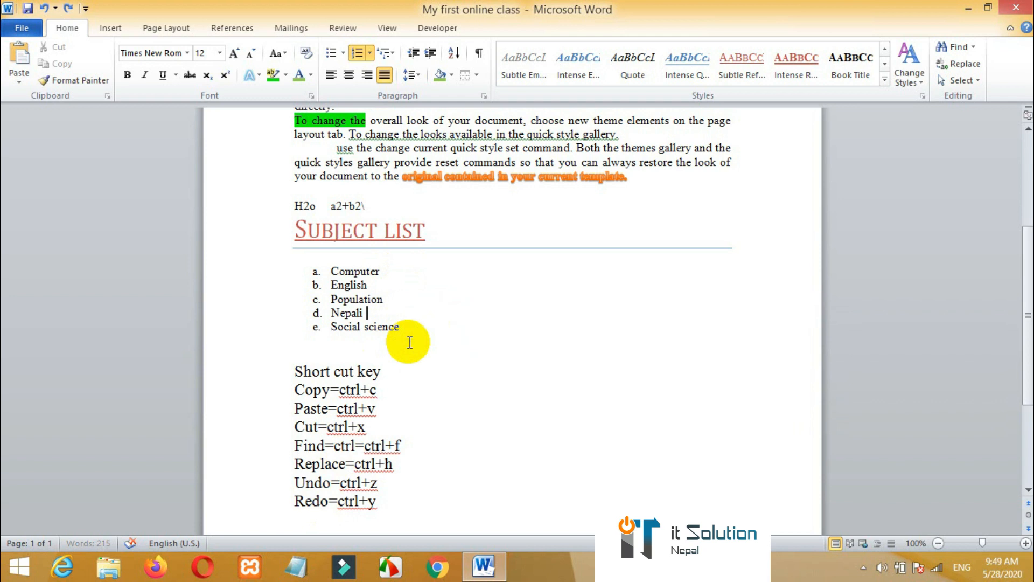
key("ctrl+z")
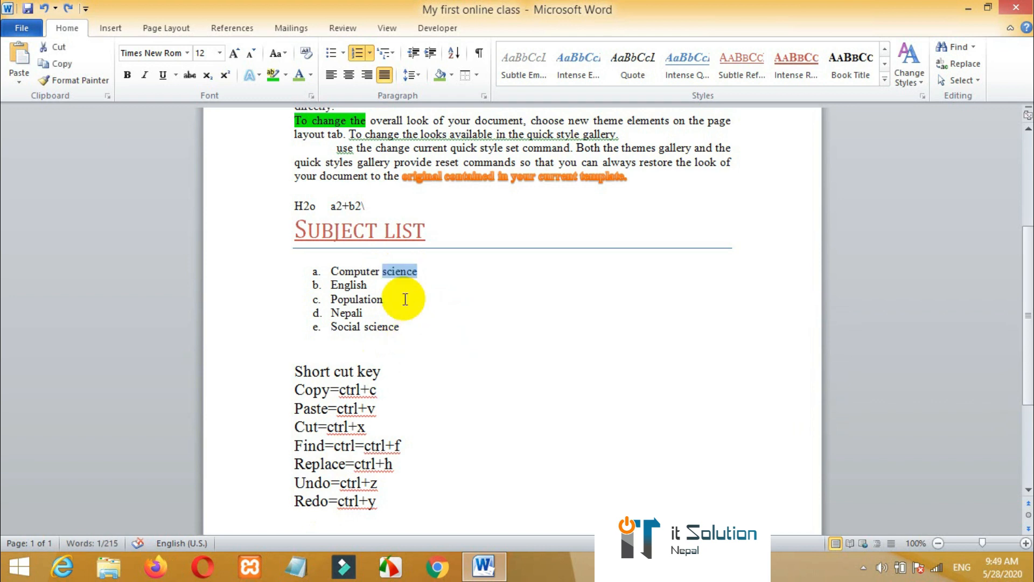
Move "science" from "Computer science" to the "Nepali" list item so it reads "Nepali science"
left_click(400, 283)
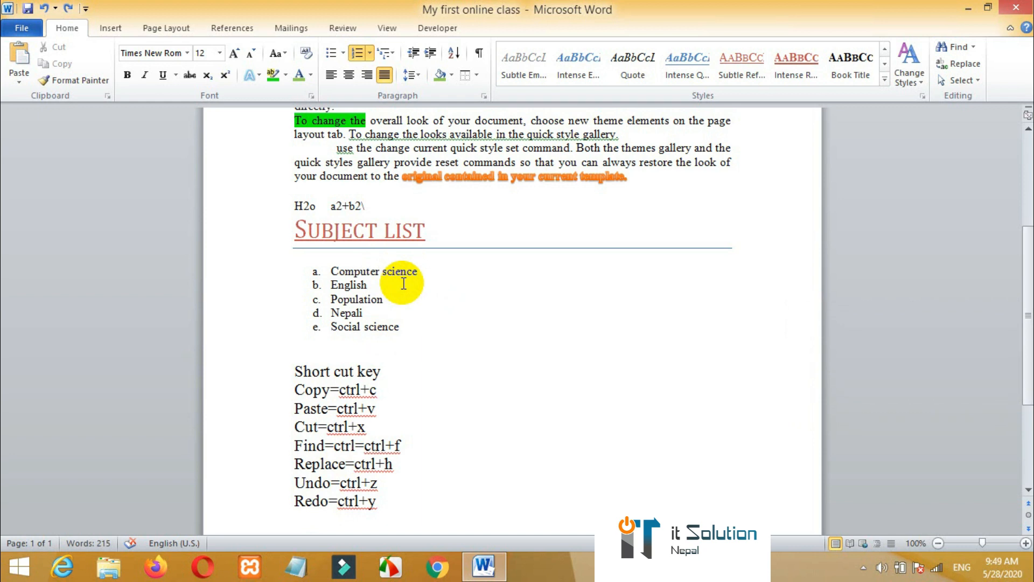
key("ctrl+x")
key("Down")
key("Down")
key("Down")
key("ctrl+v")
left_click(405, 335)
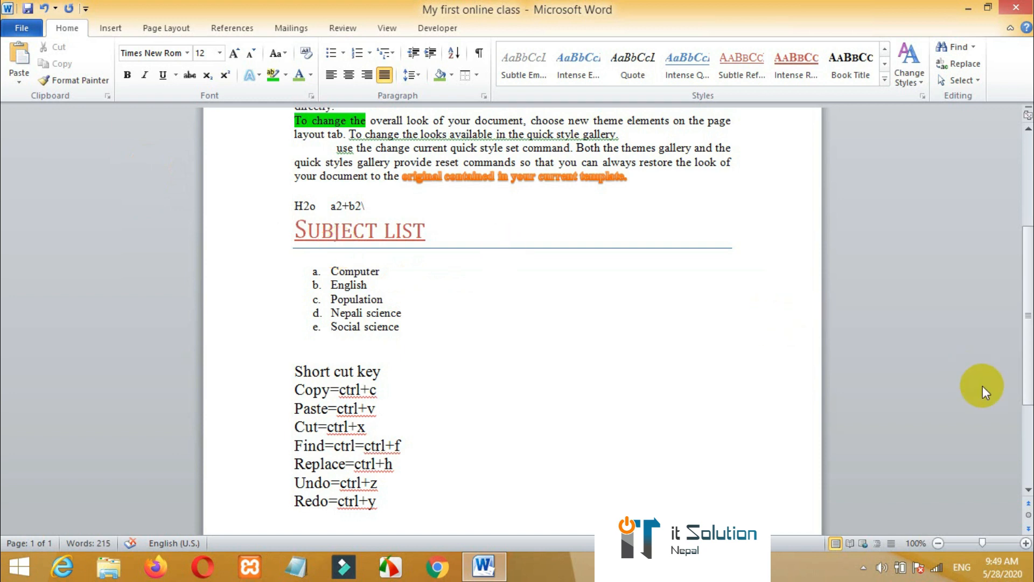
left_click_drag(1030, 385, 1030, 227)
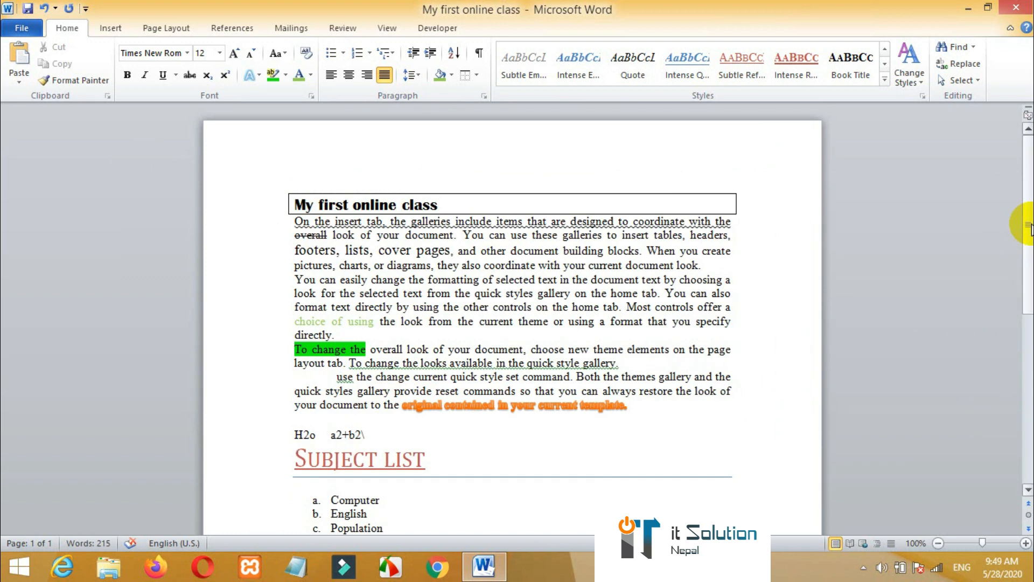